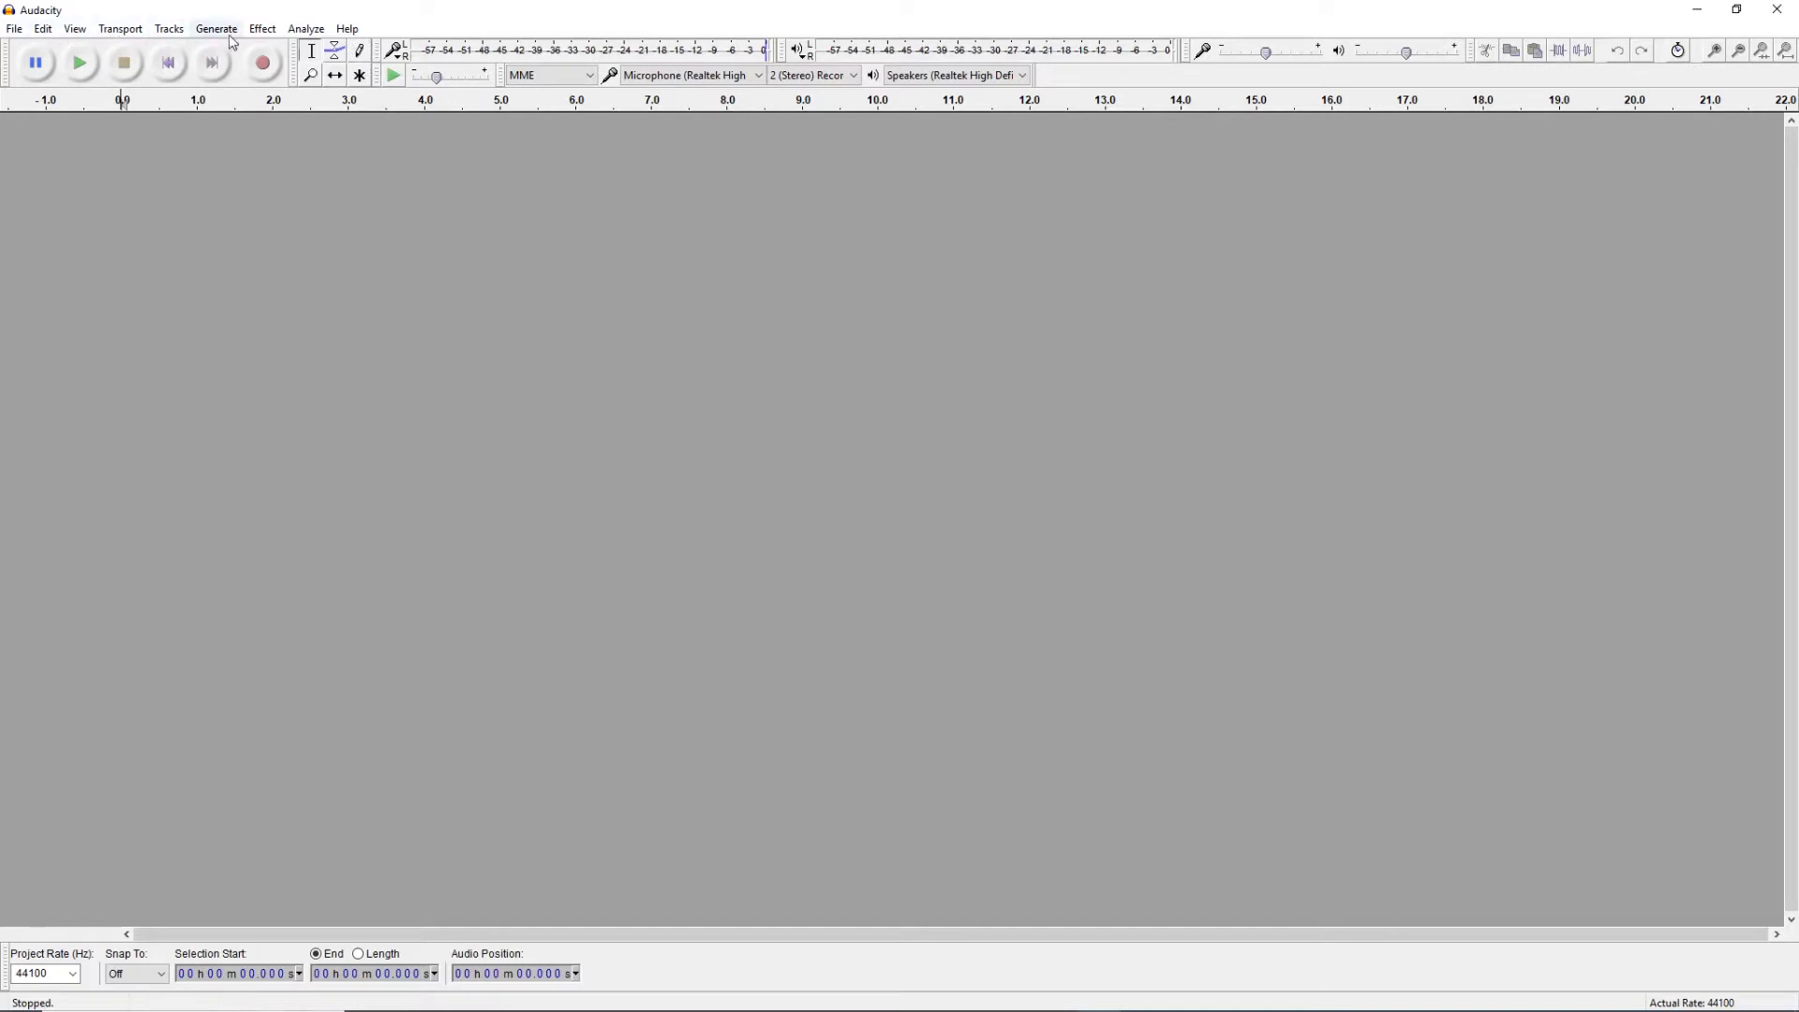
left_click(8, 32)
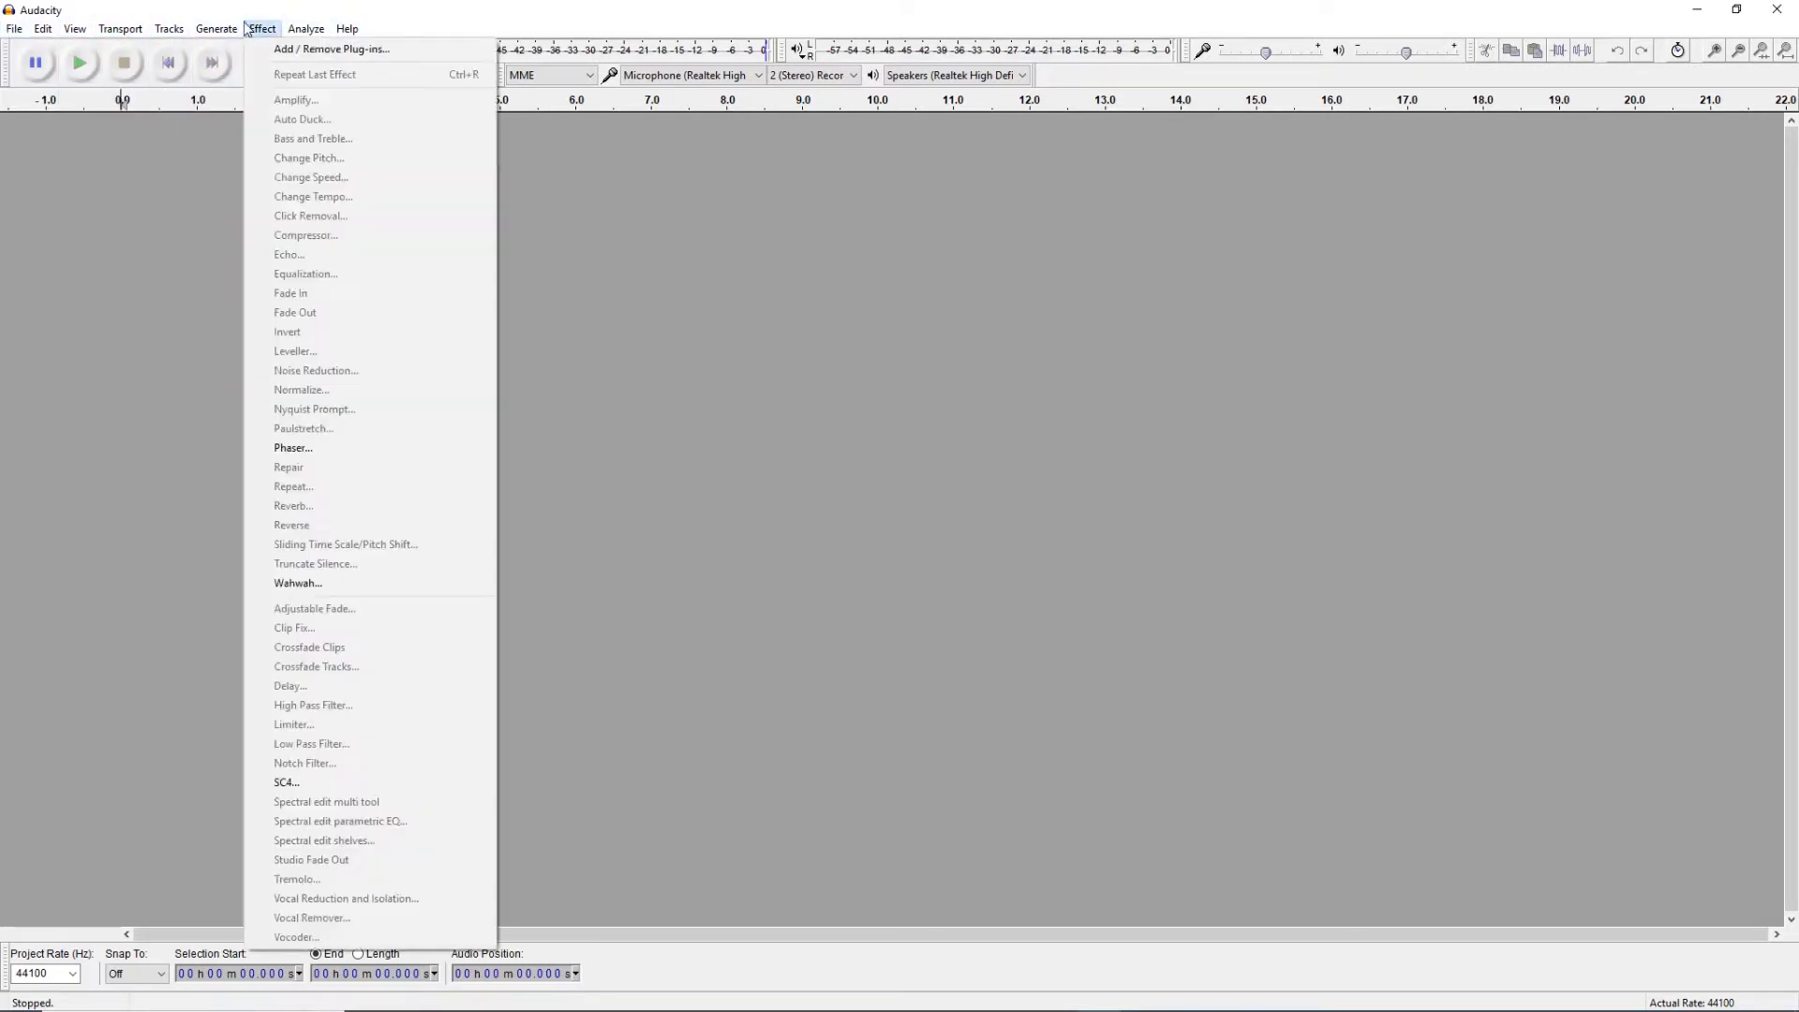
left_click(123, 222)
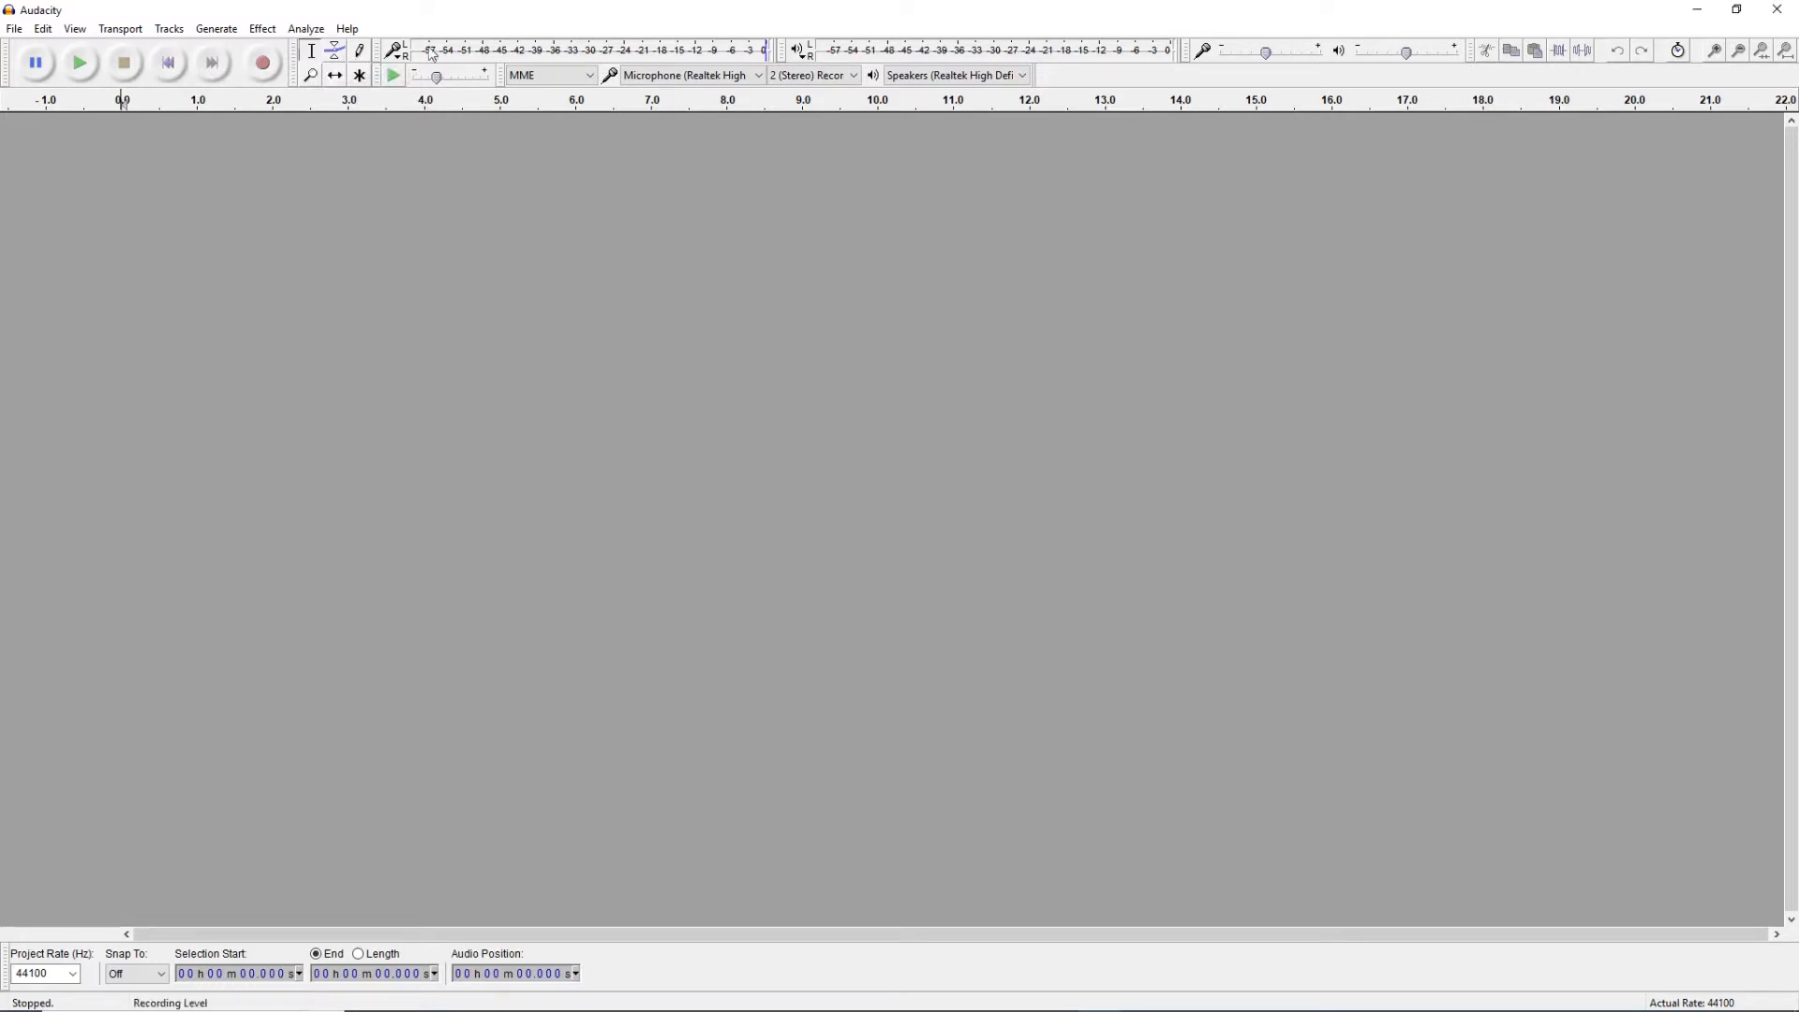
- Start monitoring the microphone's input level and raise the recording volume to the maximum
left_click(398, 51)
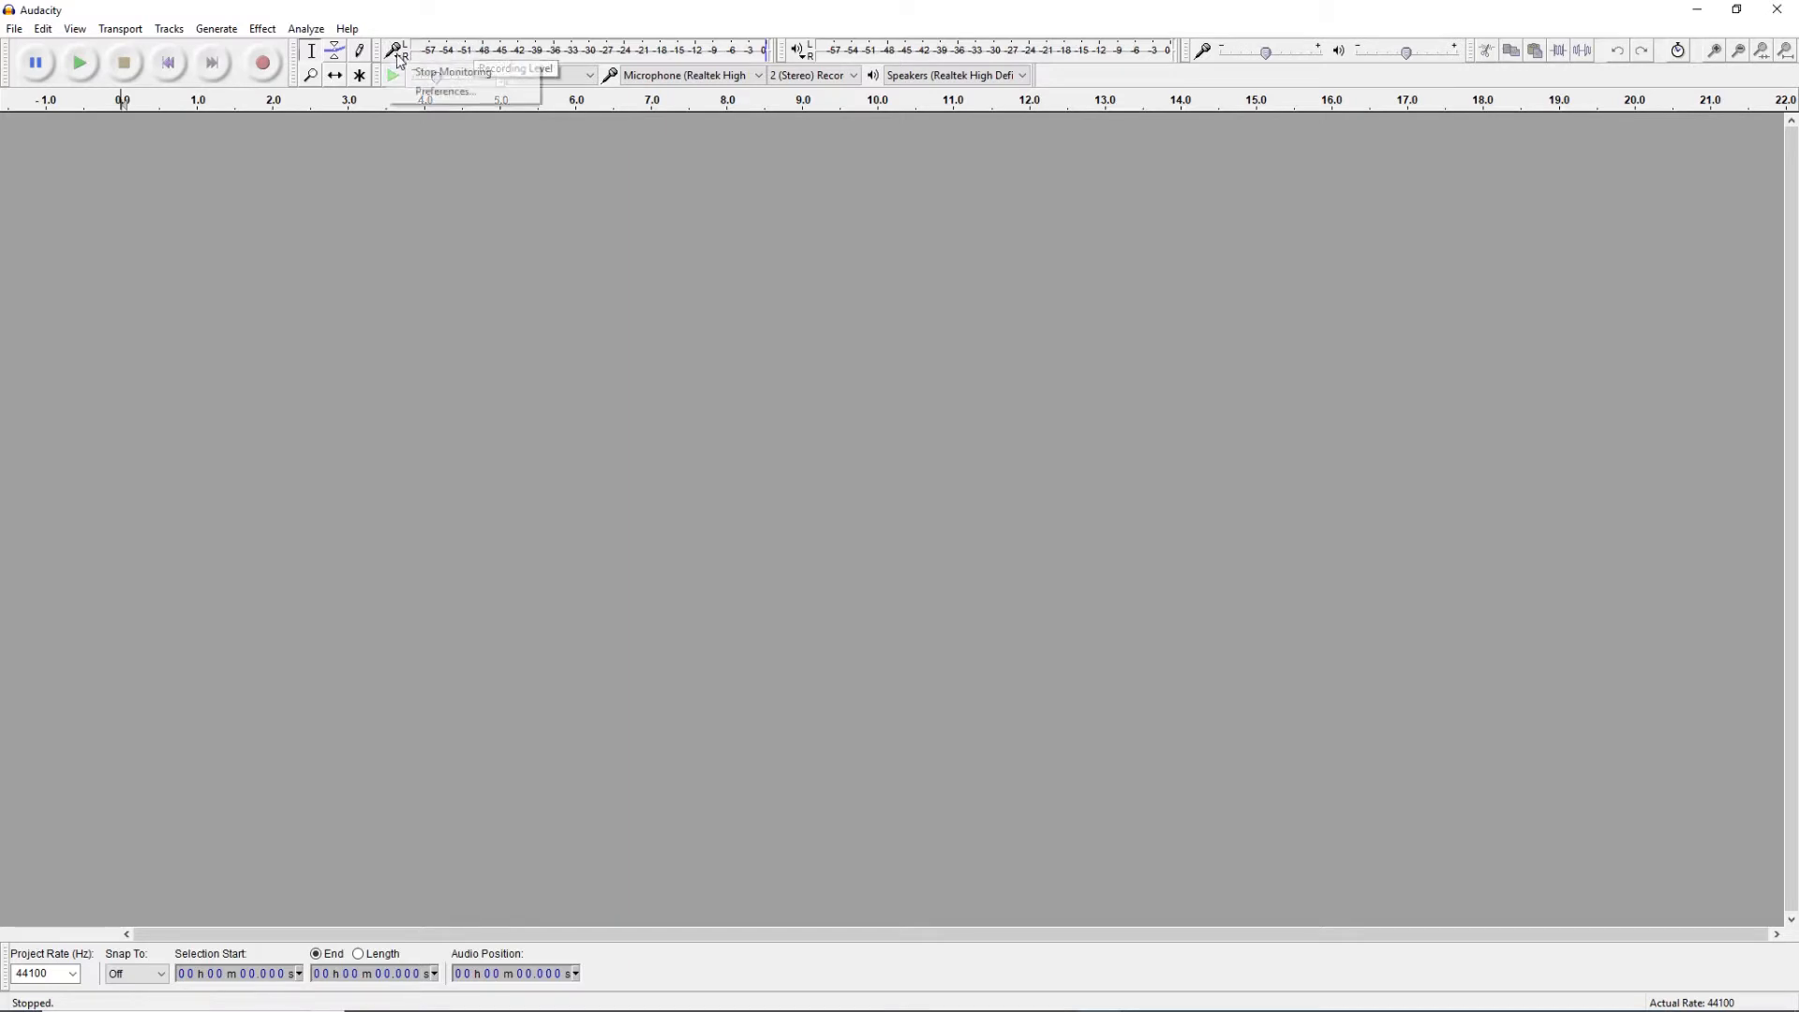
left_click(453, 73)
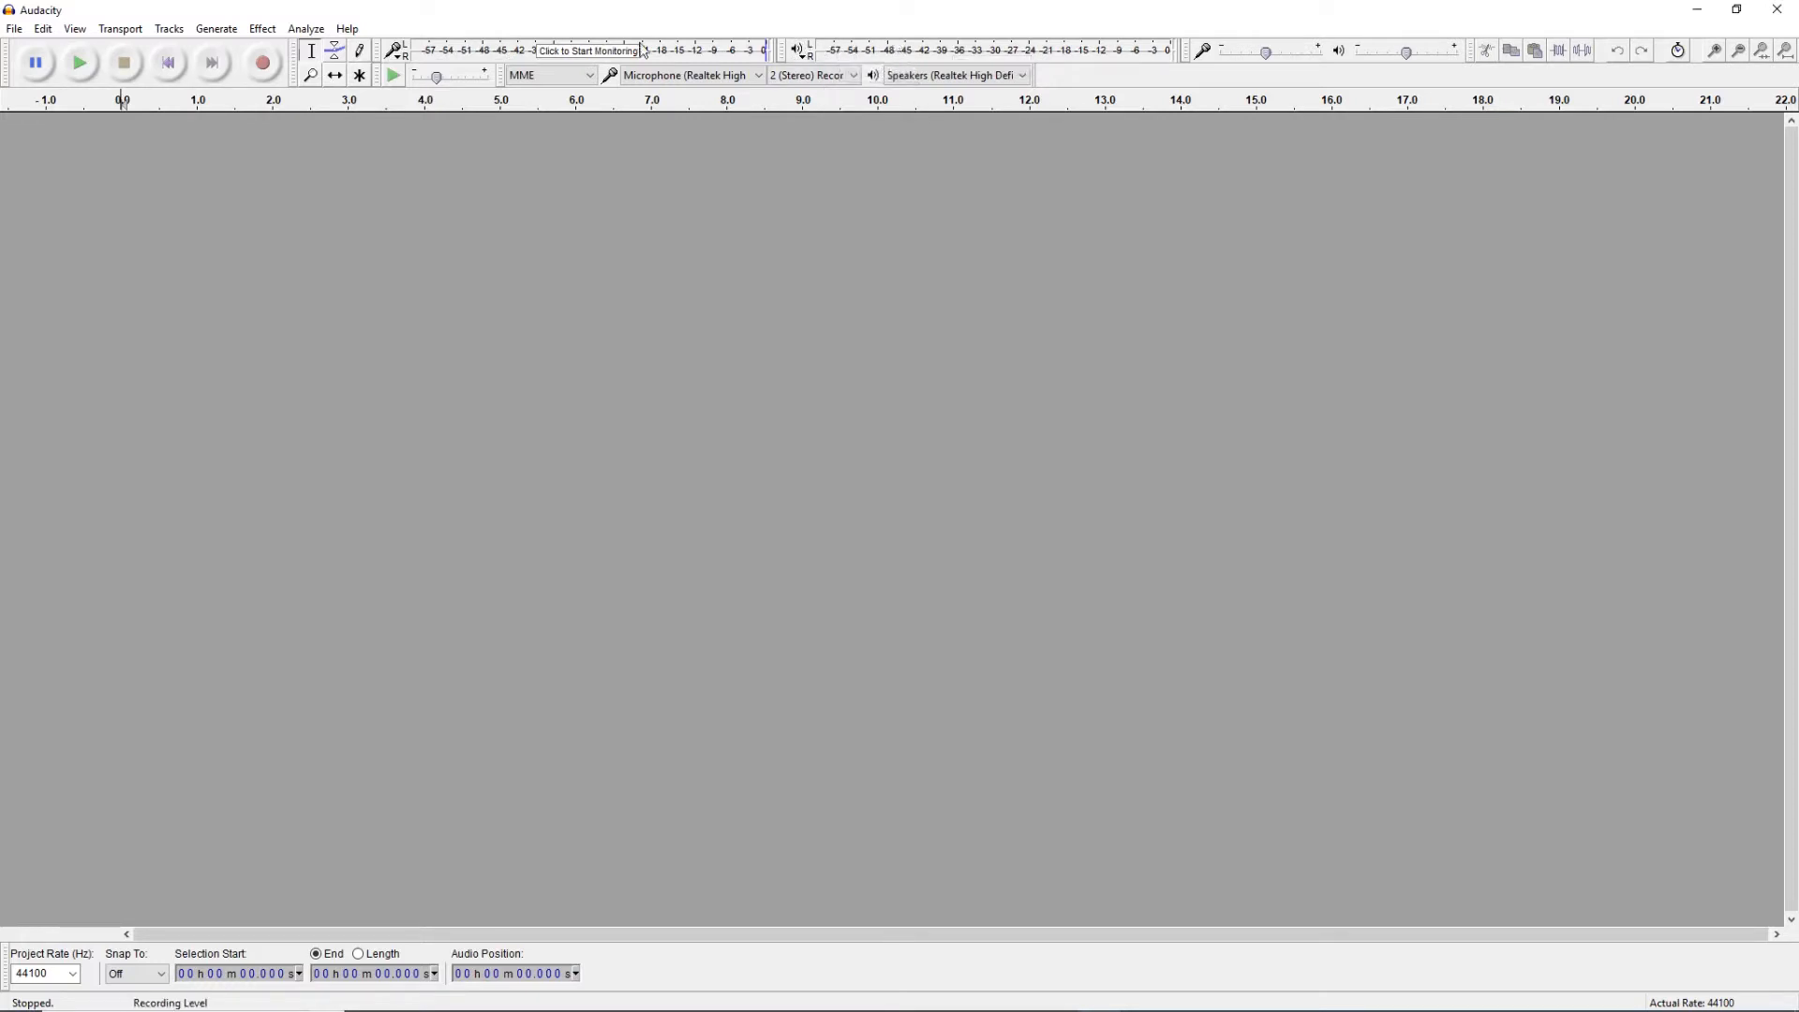
left_click(457, 57)
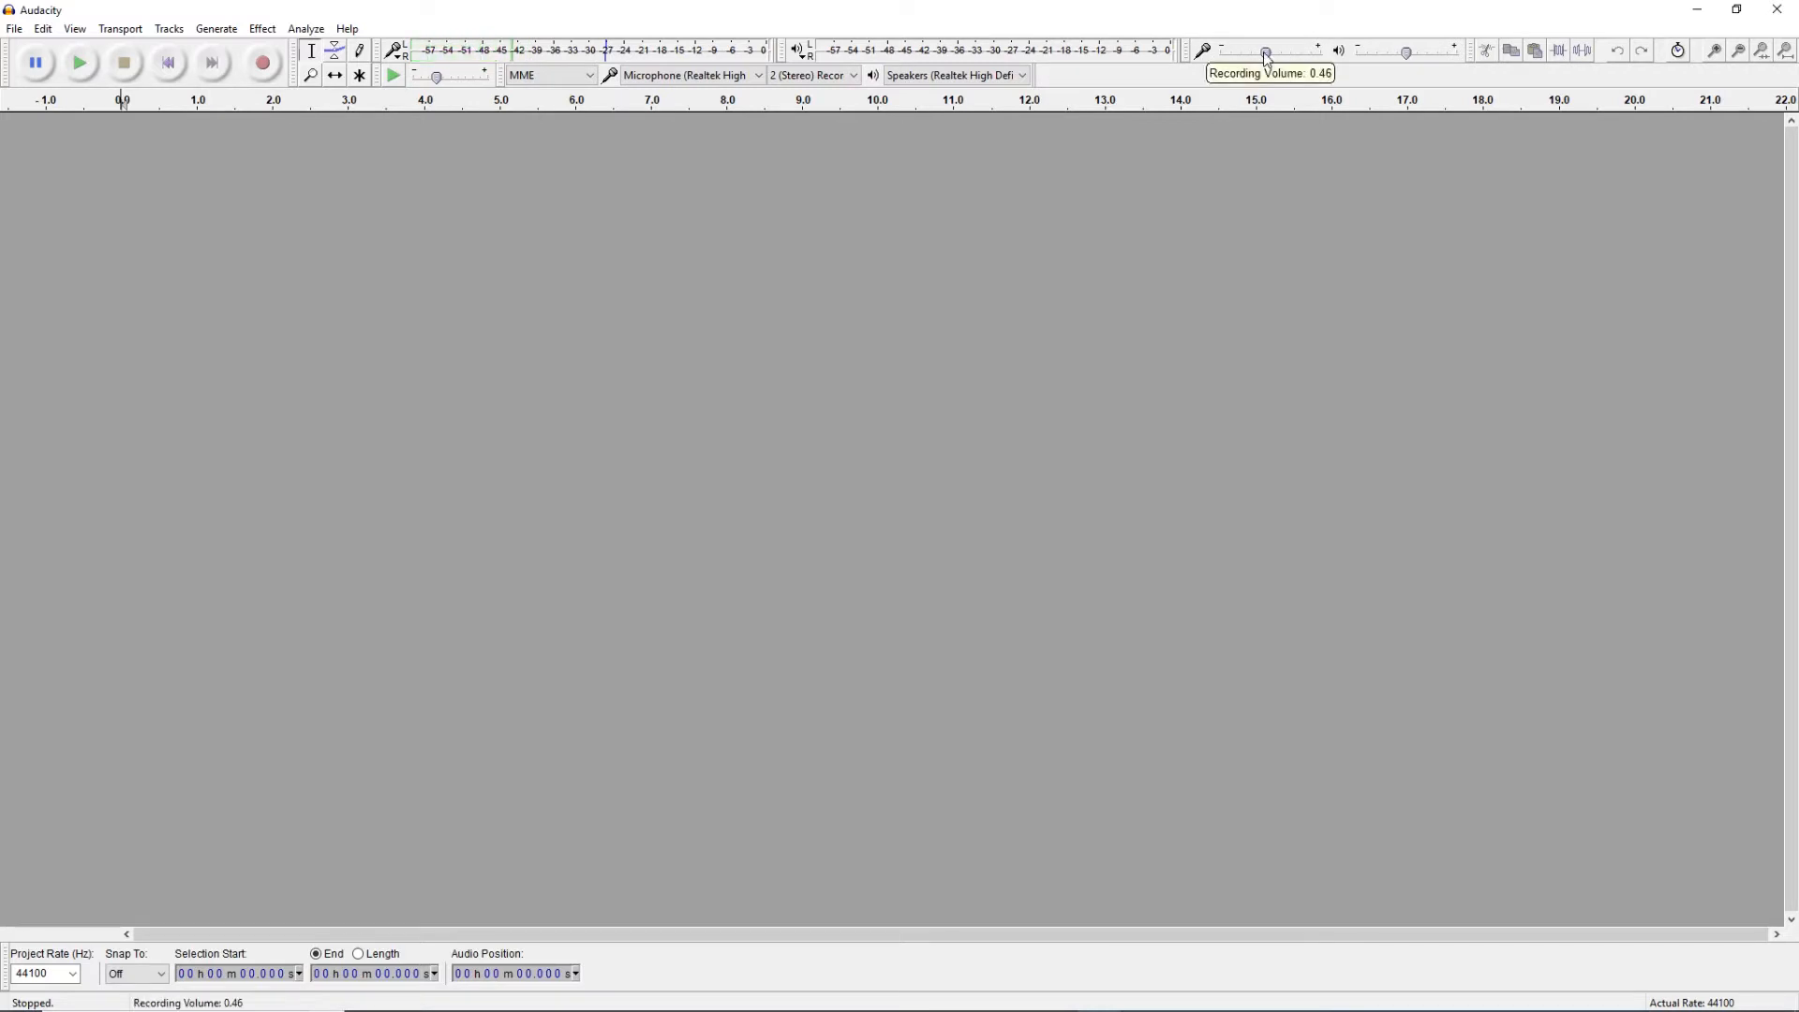
left_click_drag(1267, 59, 1329, 58)
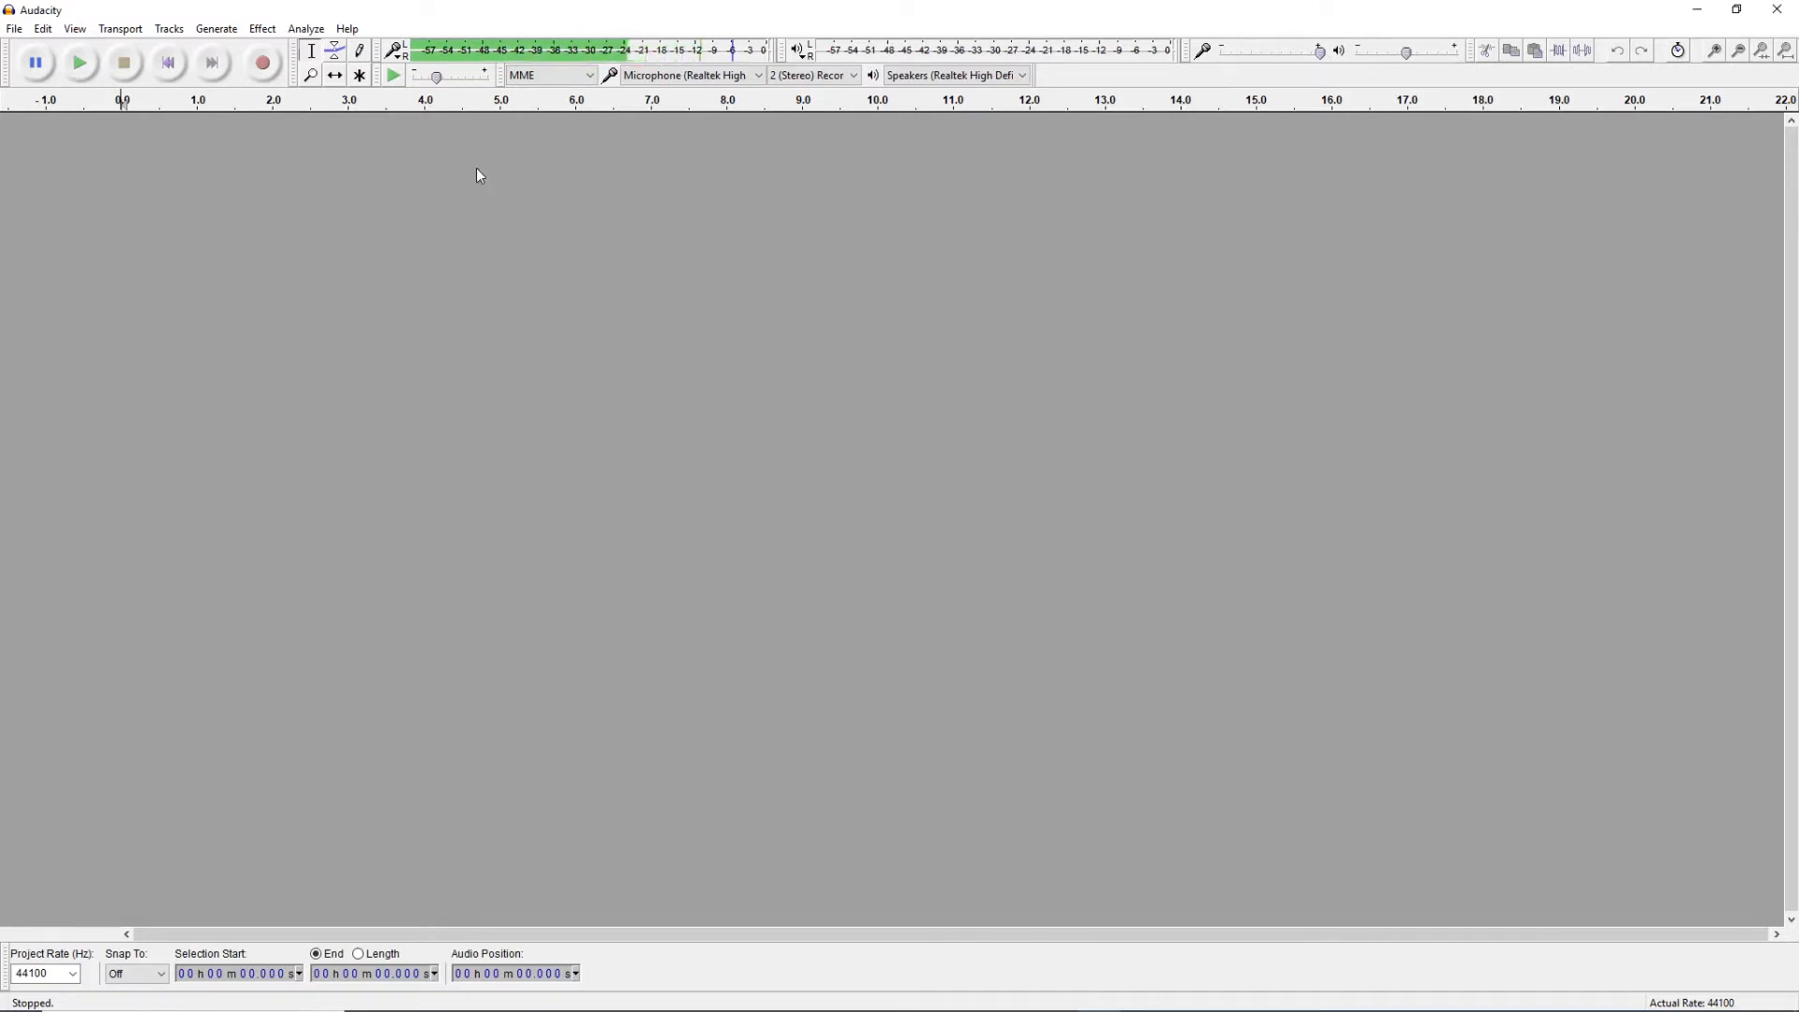
- Record a stereo voice clip about 11 seconds long from the microphone and stop the recording
left_click(266, 64)
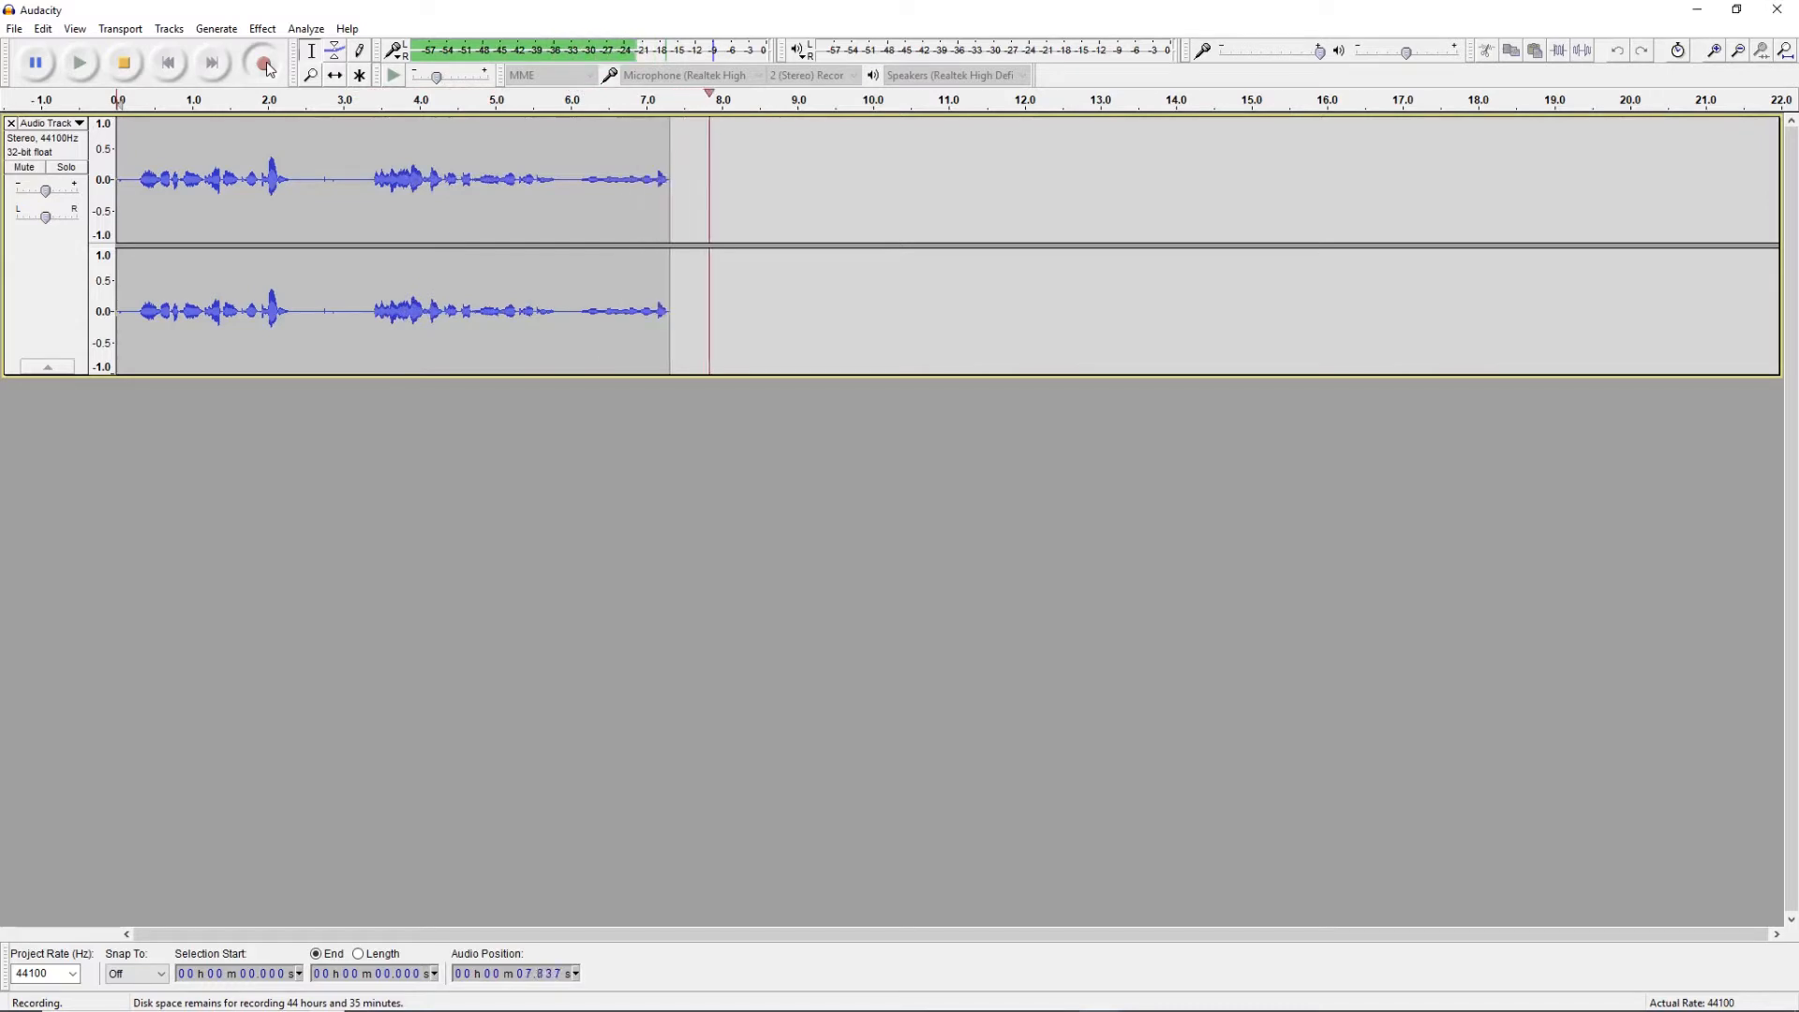
left_click(128, 65)
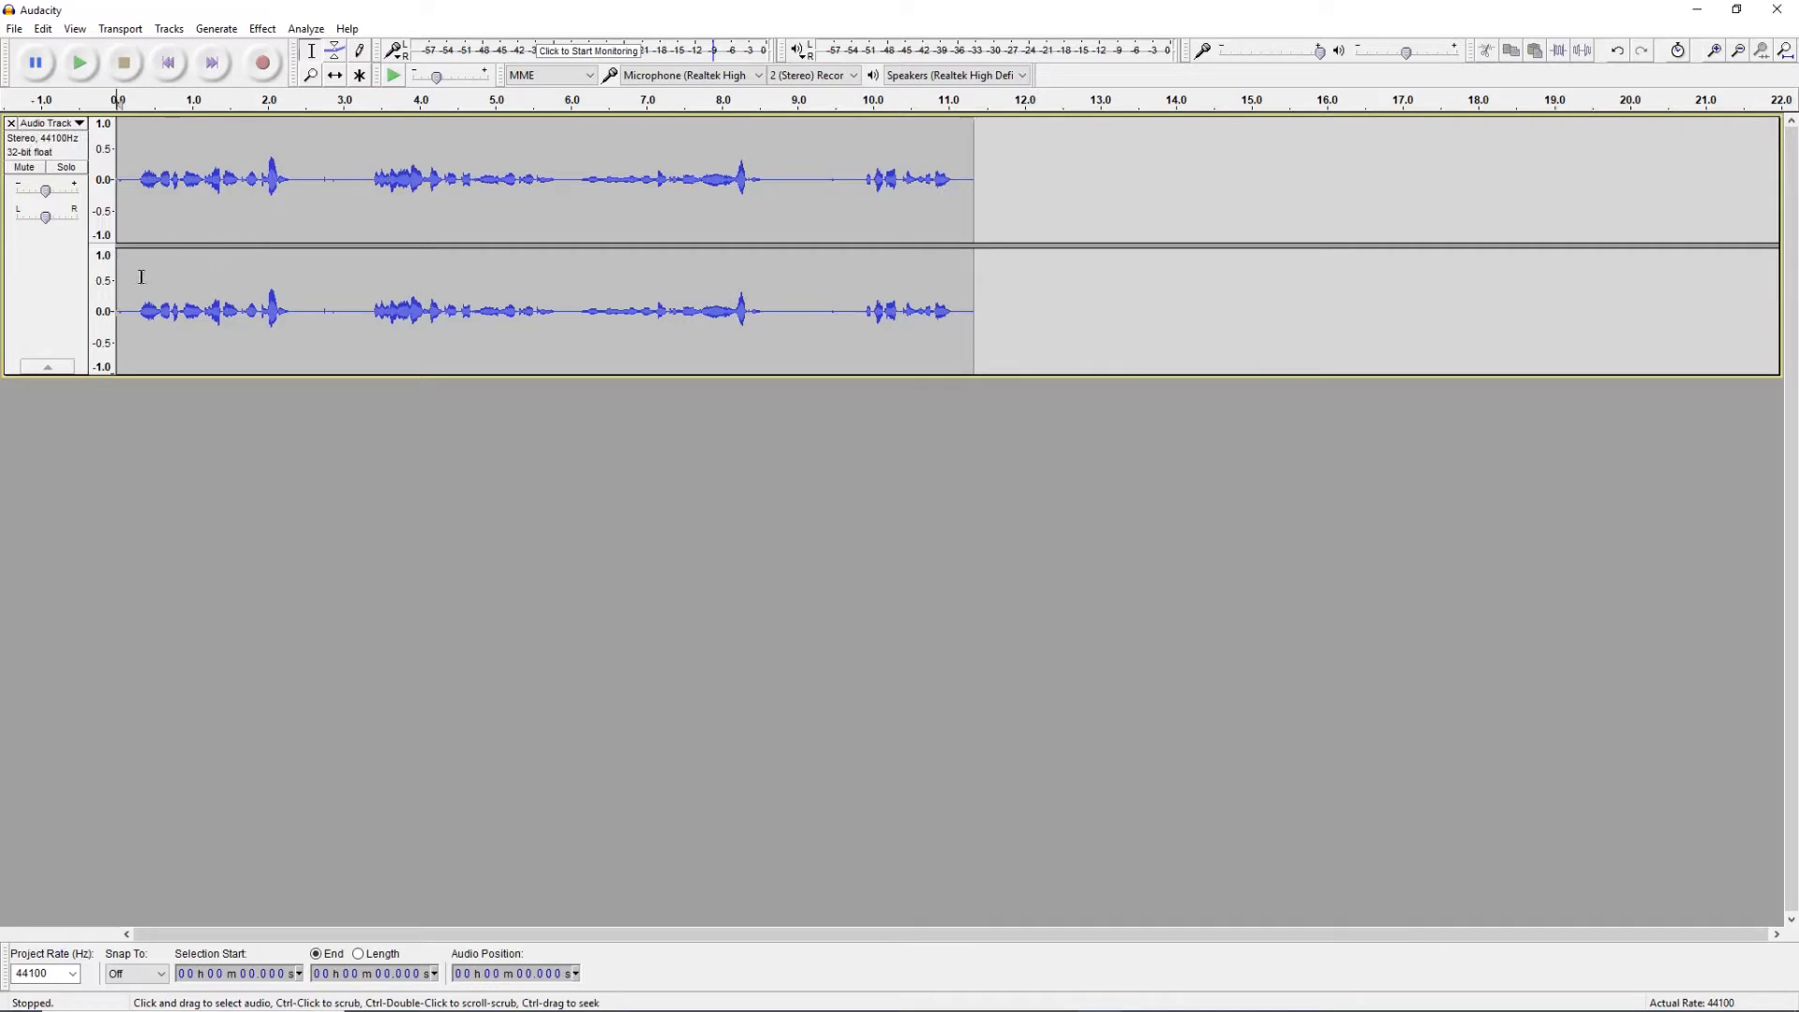
- Try muting and unmuting the recorded track, as well as switching its solo state on and off
left_click(22, 168)
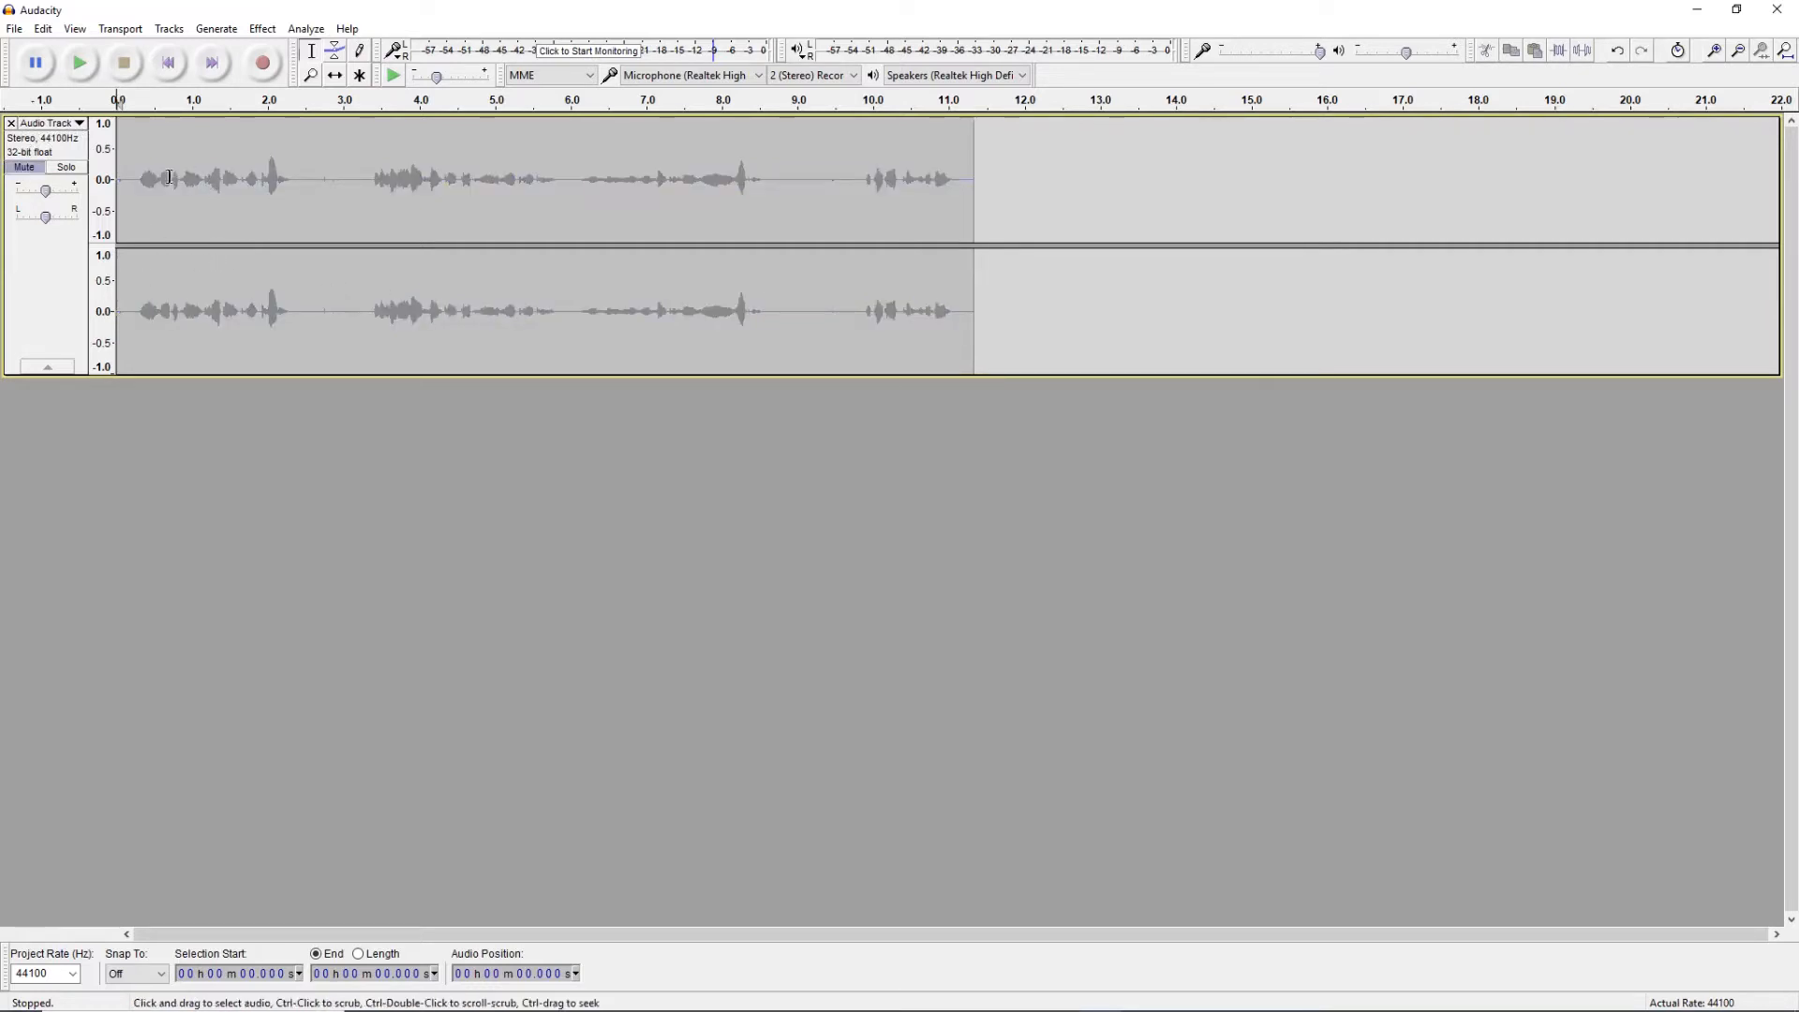
left_click(31, 170)
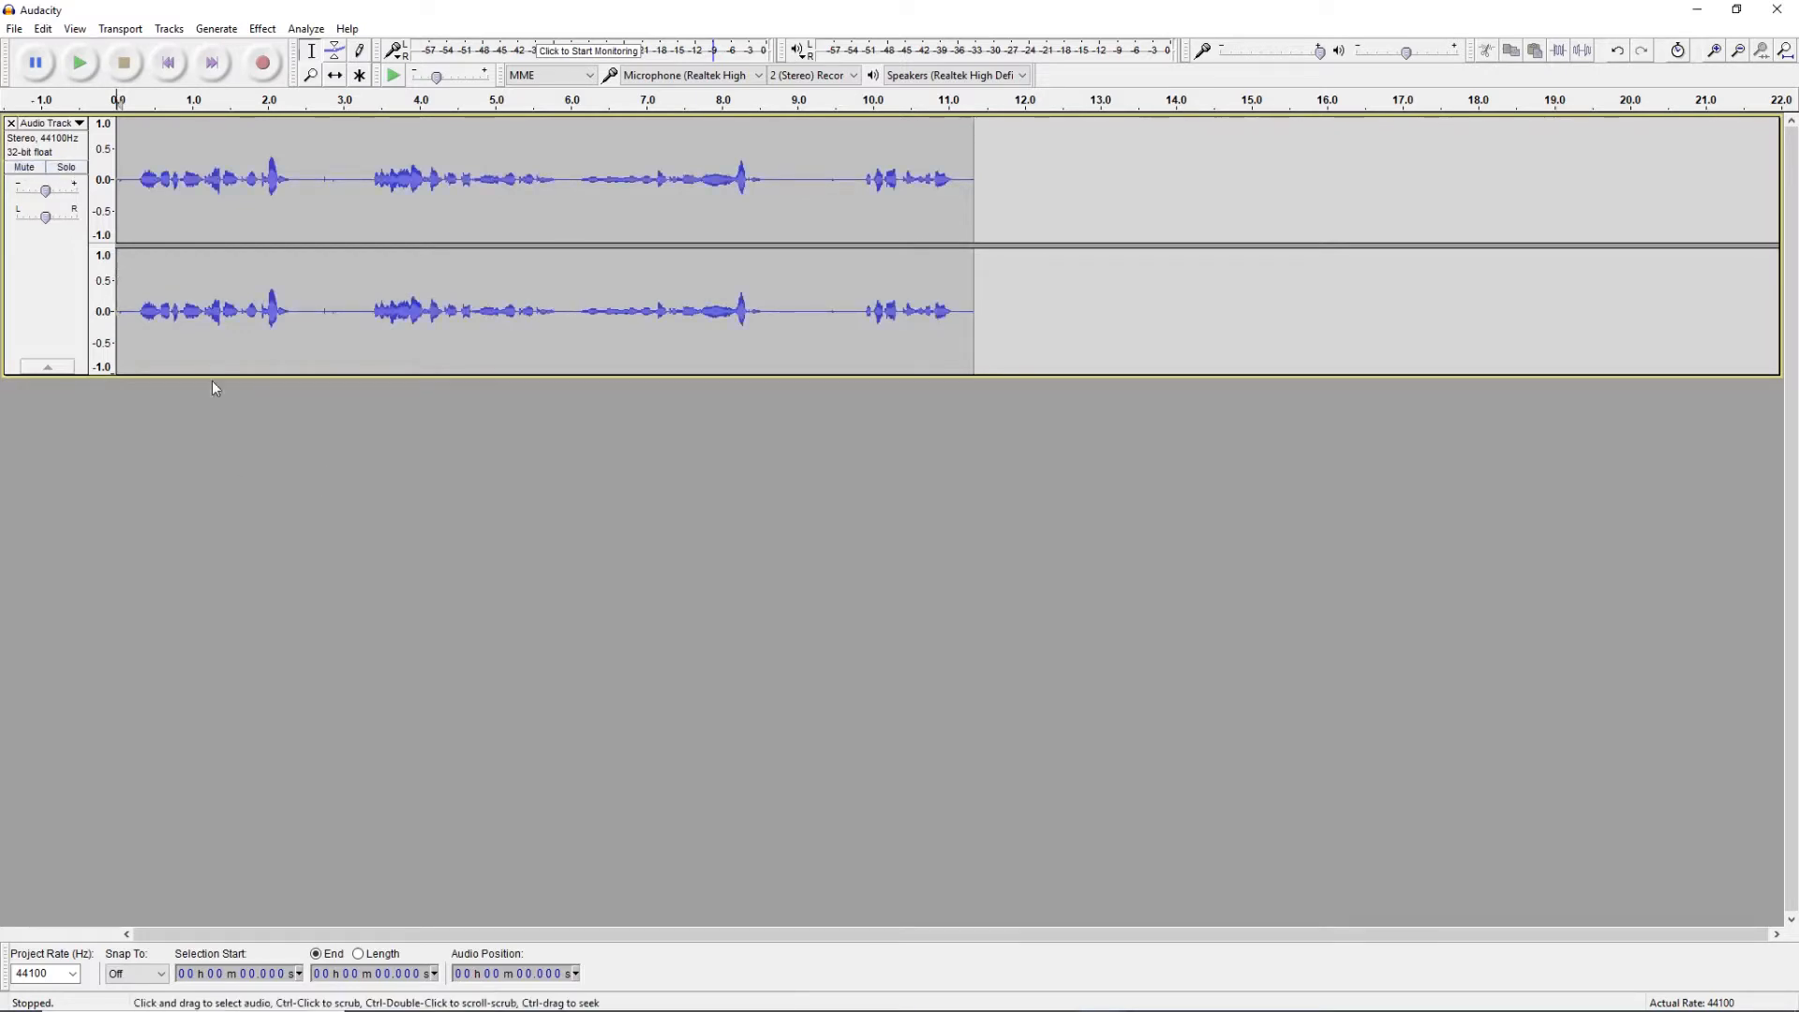
left_click(65, 167)
left_click(66, 167)
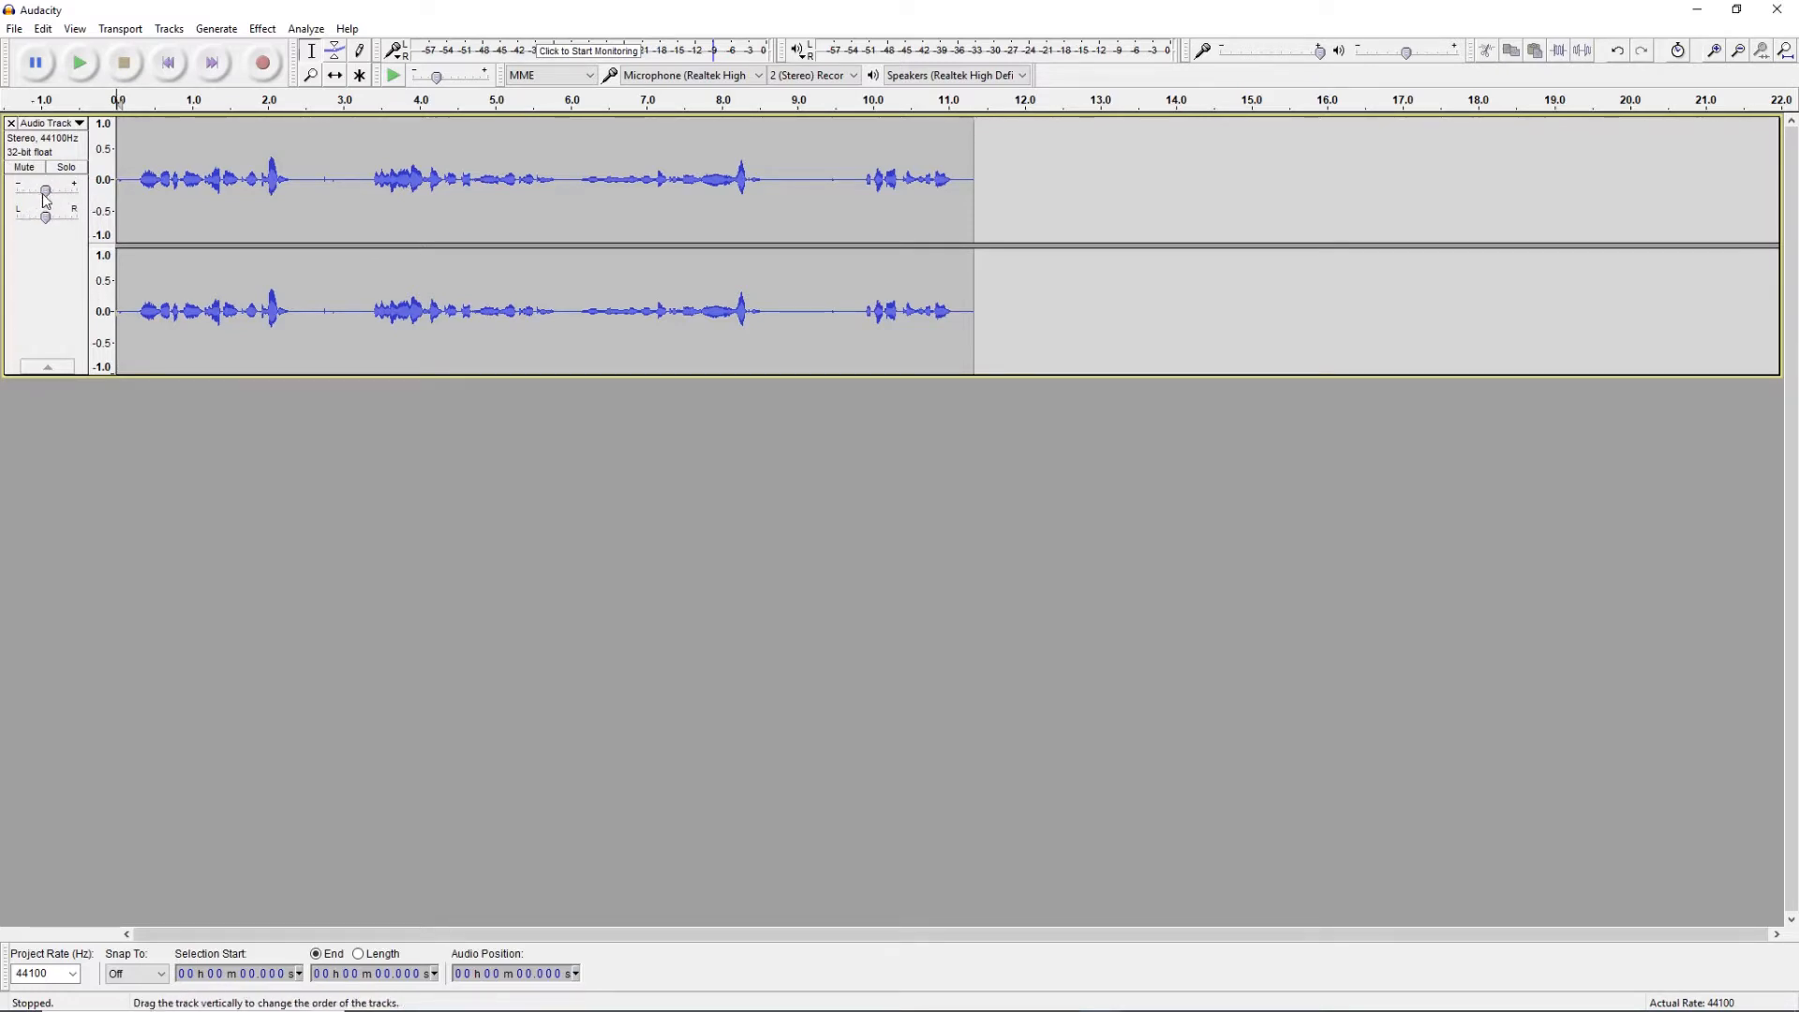
- Set the recorded track's gain to +7 dB and try panning it right before returning the pan to center
mouse_move(49, 193)
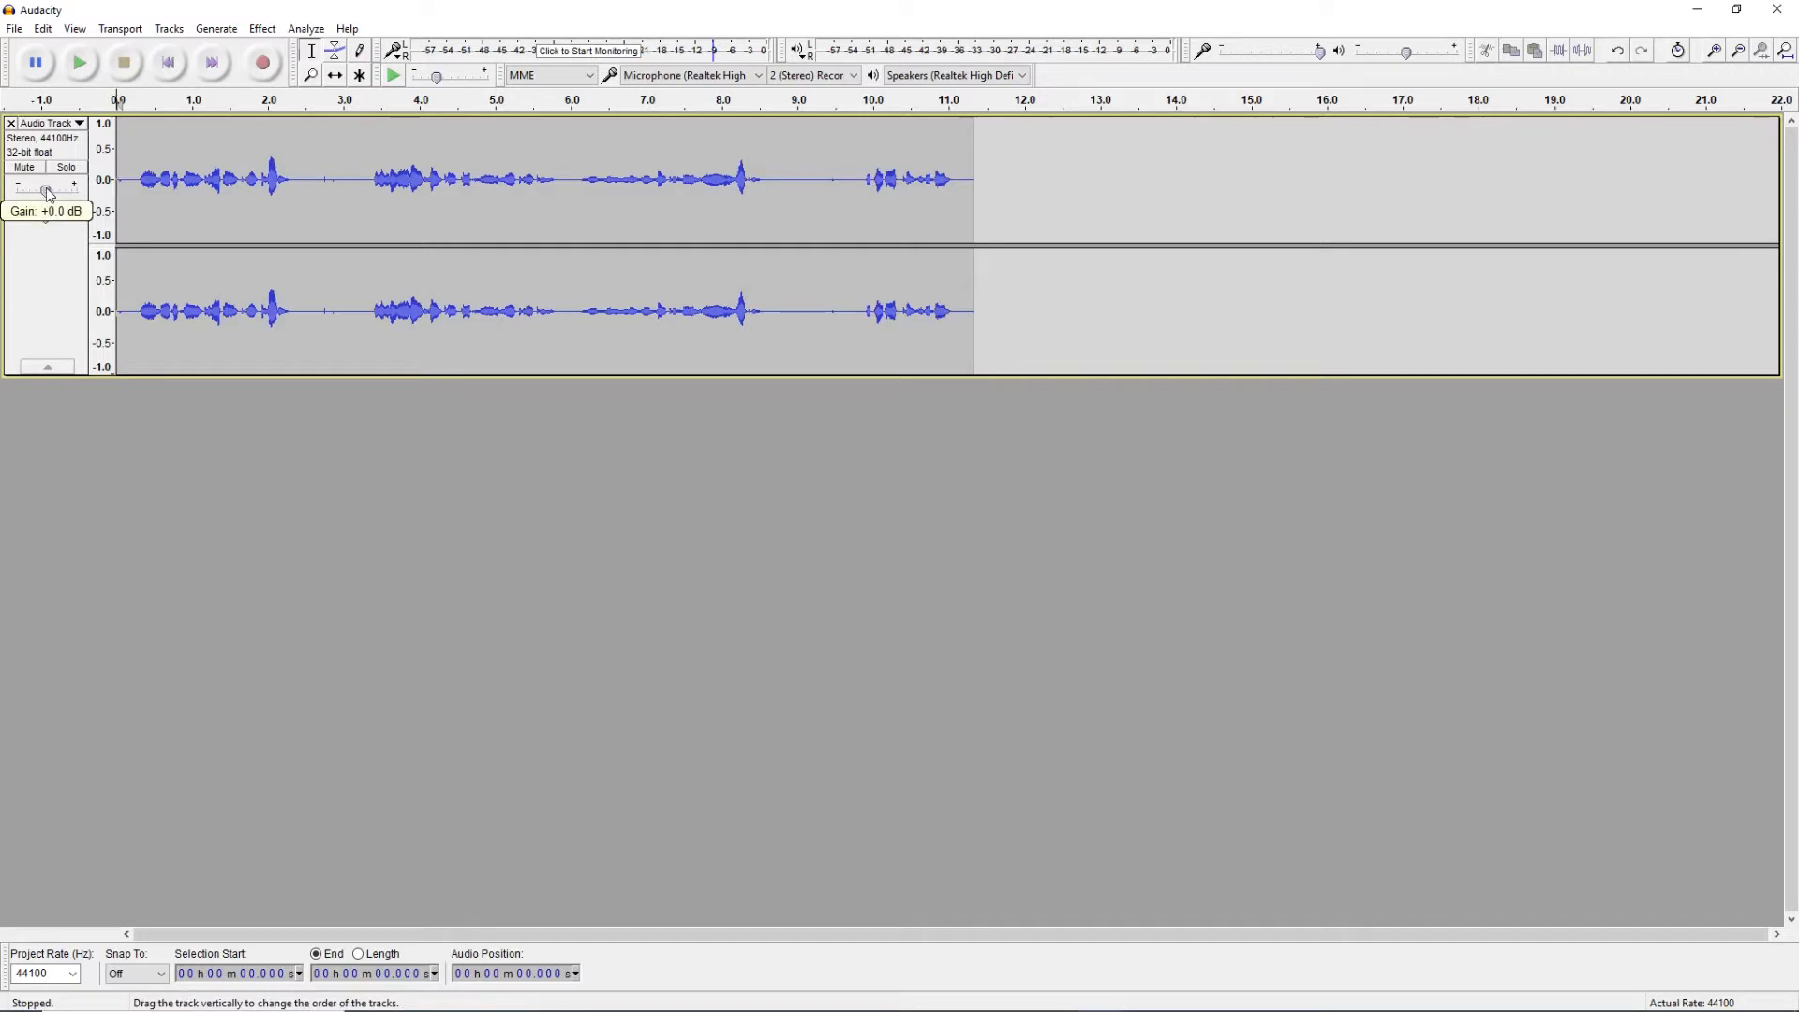
mouse_move(48, 193)
left_mouse_down()
mouse_move(23, 193)
mouse_move(67, 201)
left_mouse_up()
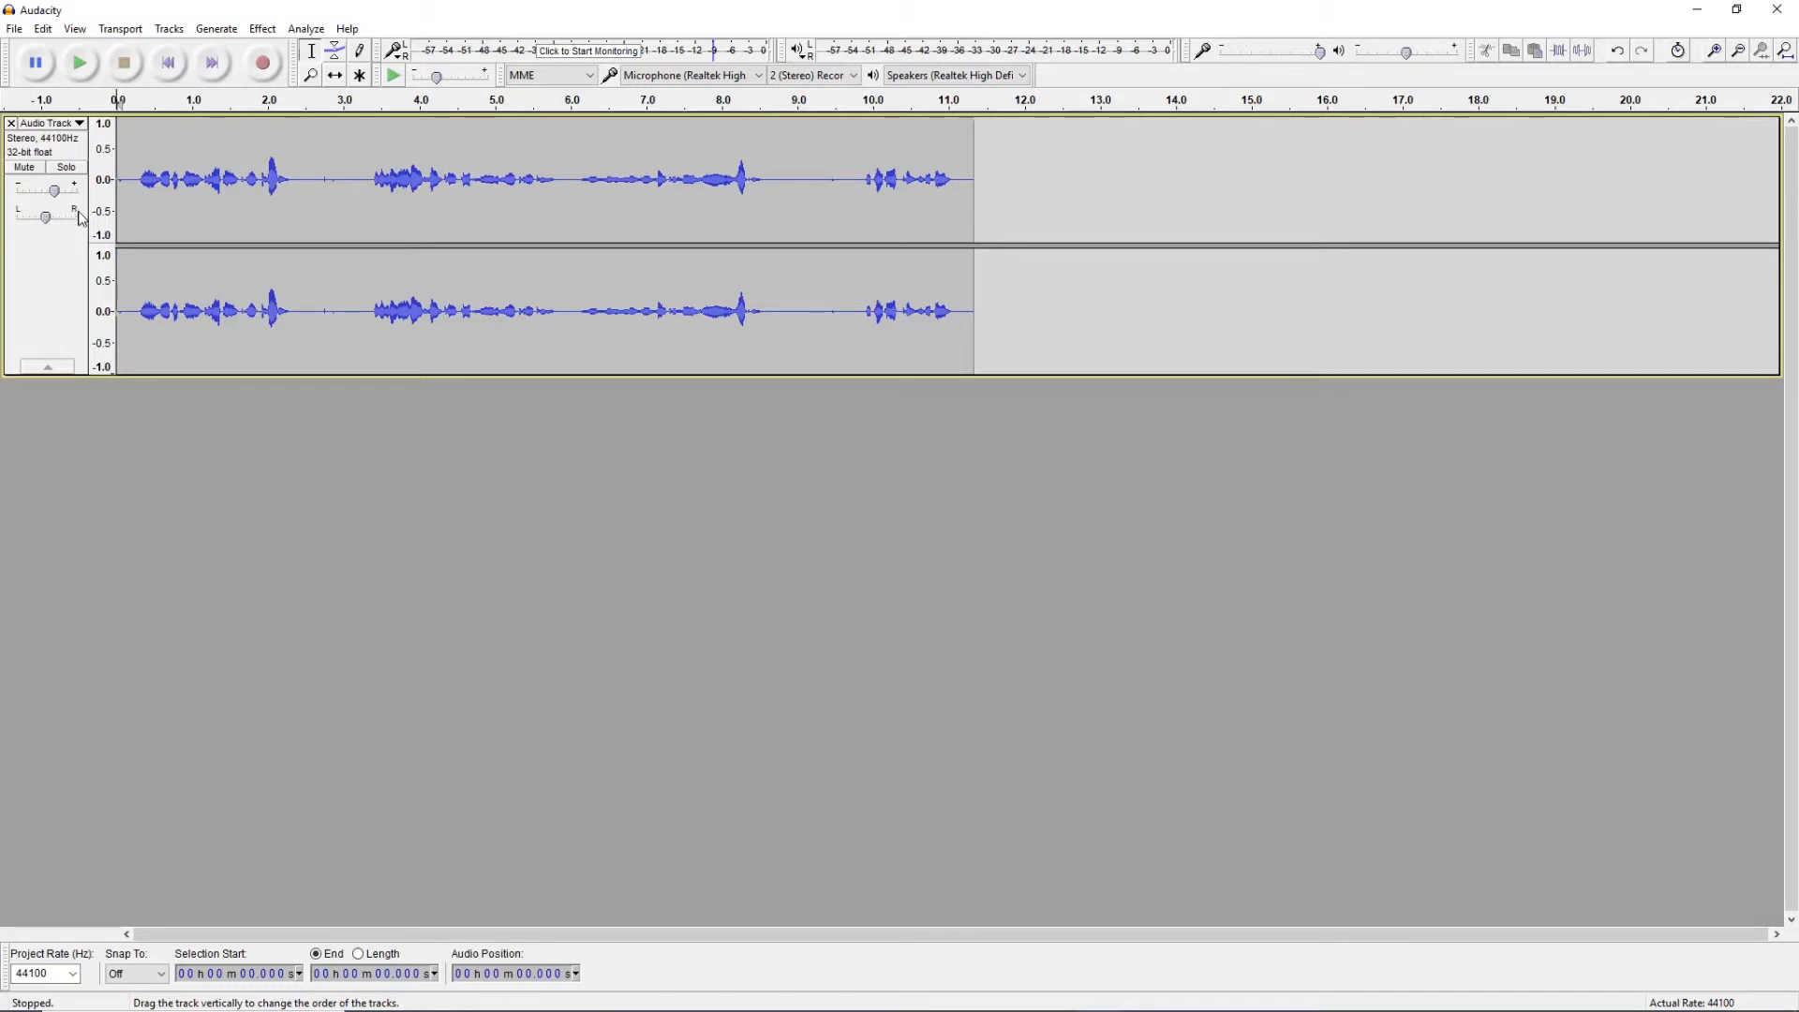
mouse_move(46, 222)
mouse_move(46, 221)
left_mouse_down()
mouse_move(82, 221)
mouse_move(14, 222)
mouse_move(52, 225)
left_mouse_up()
left_click_drag(44, 225, 56, 222)
left_click_drag(62, 222, 49, 232)
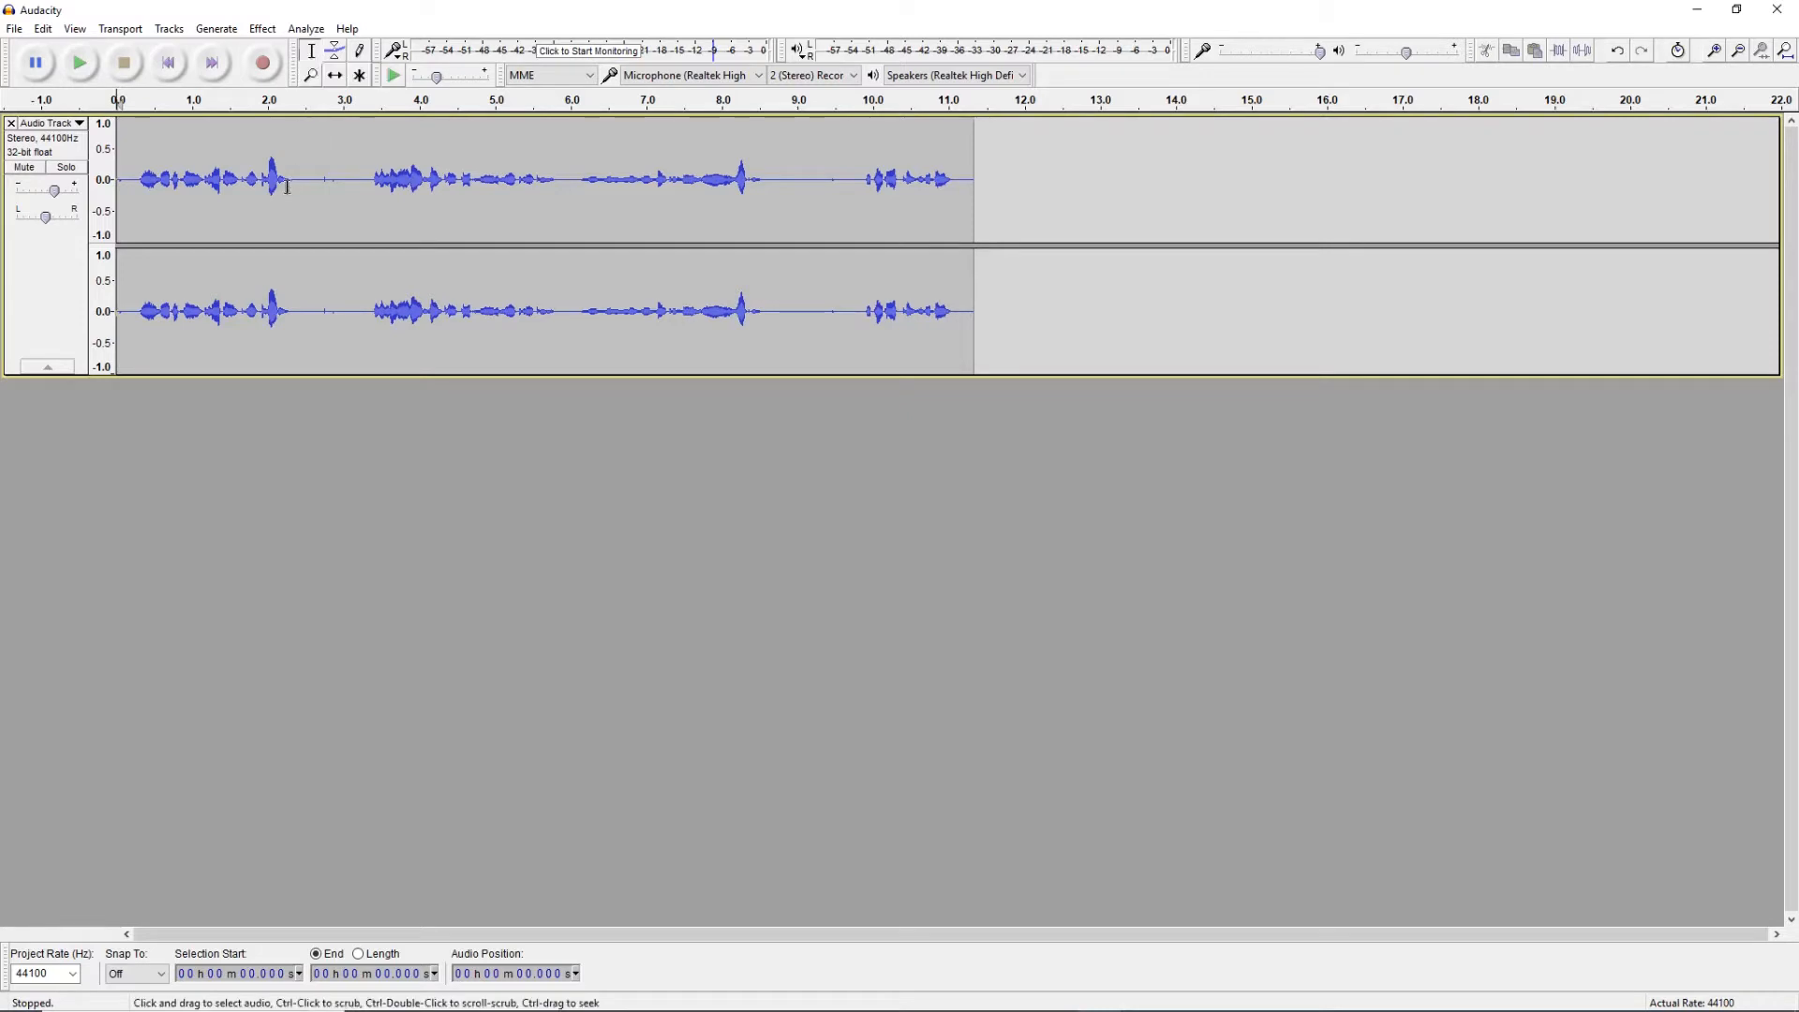
- Try selecting different portions of the waveform: silent gaps, a spoken passage and the whole recording
left_click(293, 179)
left_click_drag(293, 179, 365, 185)
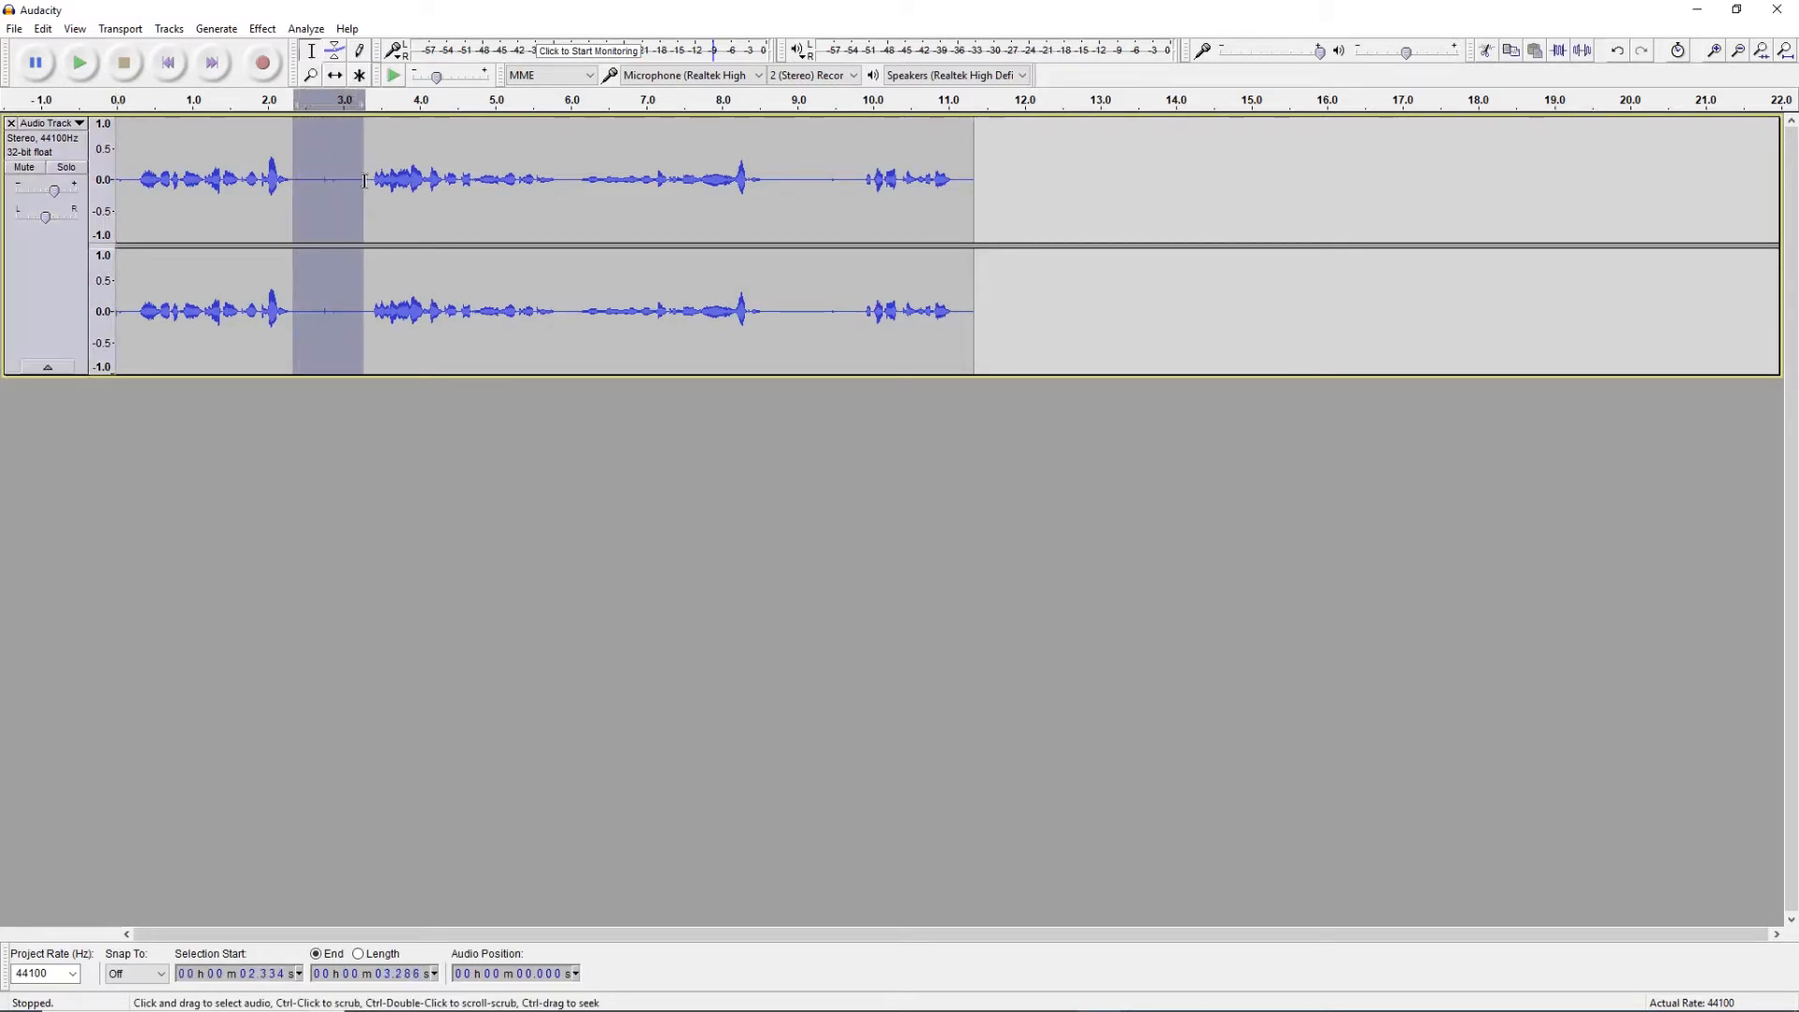
left_click_drag(771, 175, 871, 178)
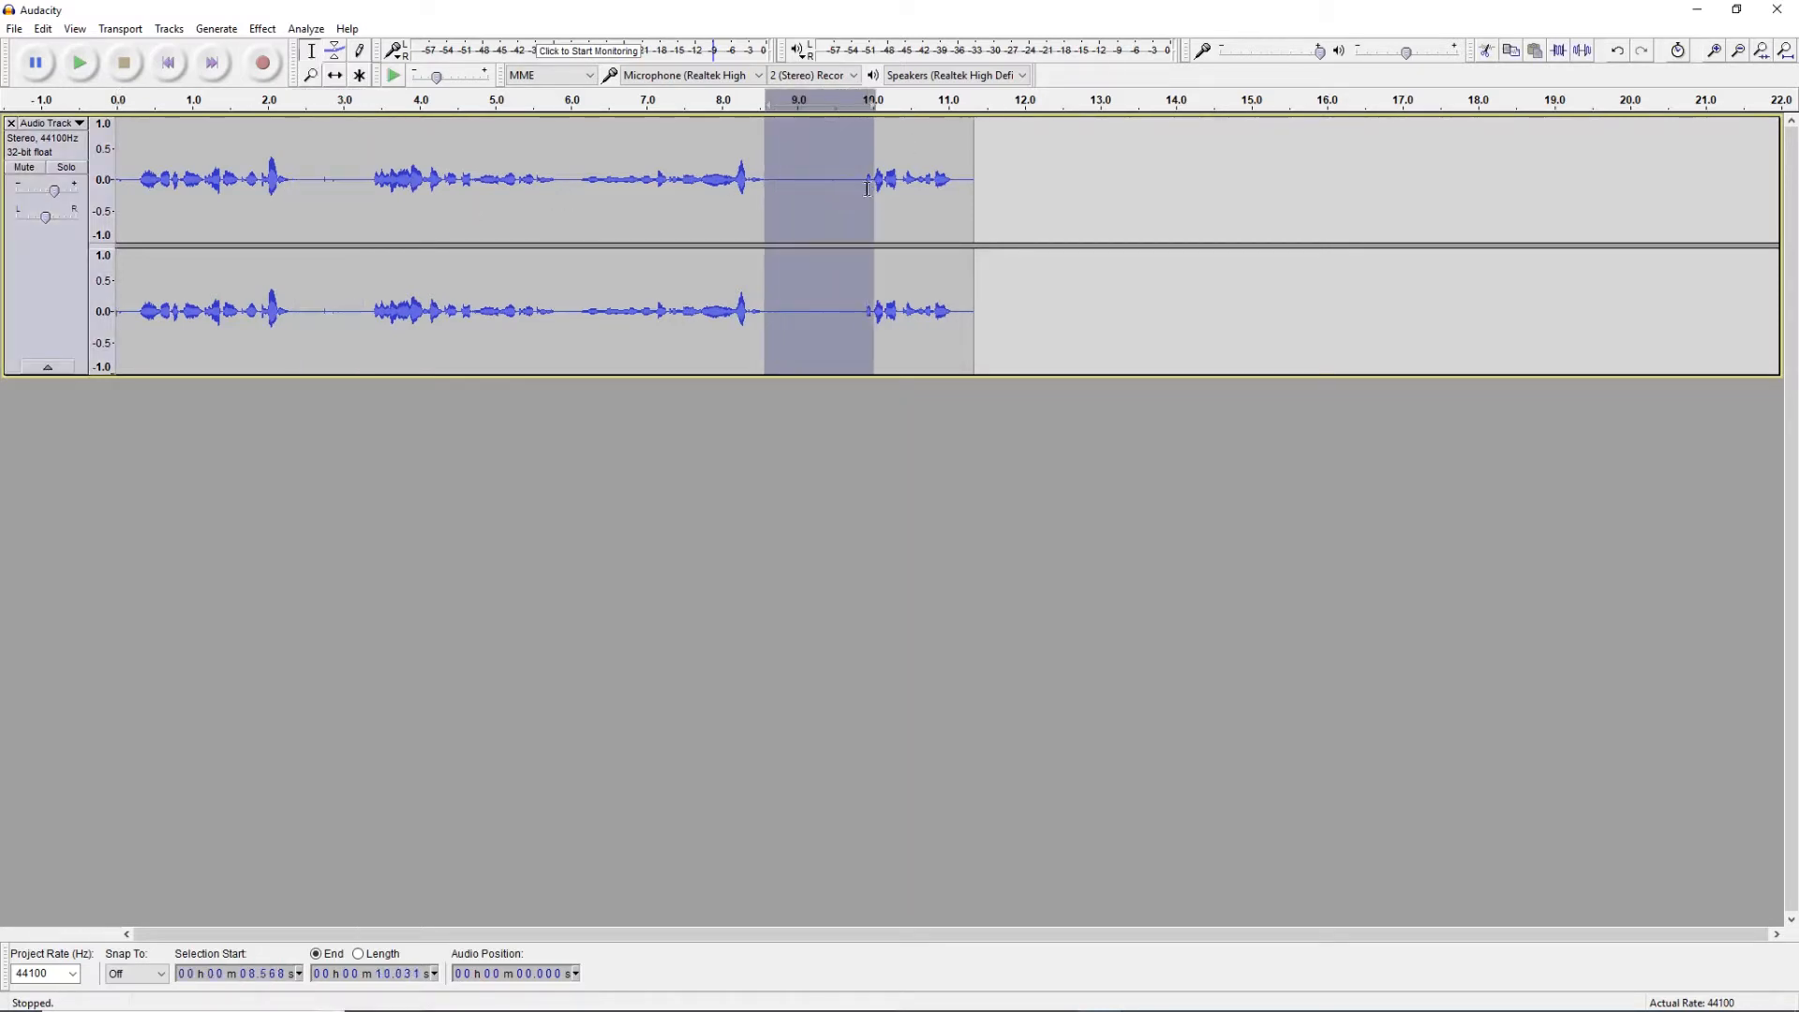
left_click_drag(573, 178, 747, 188)
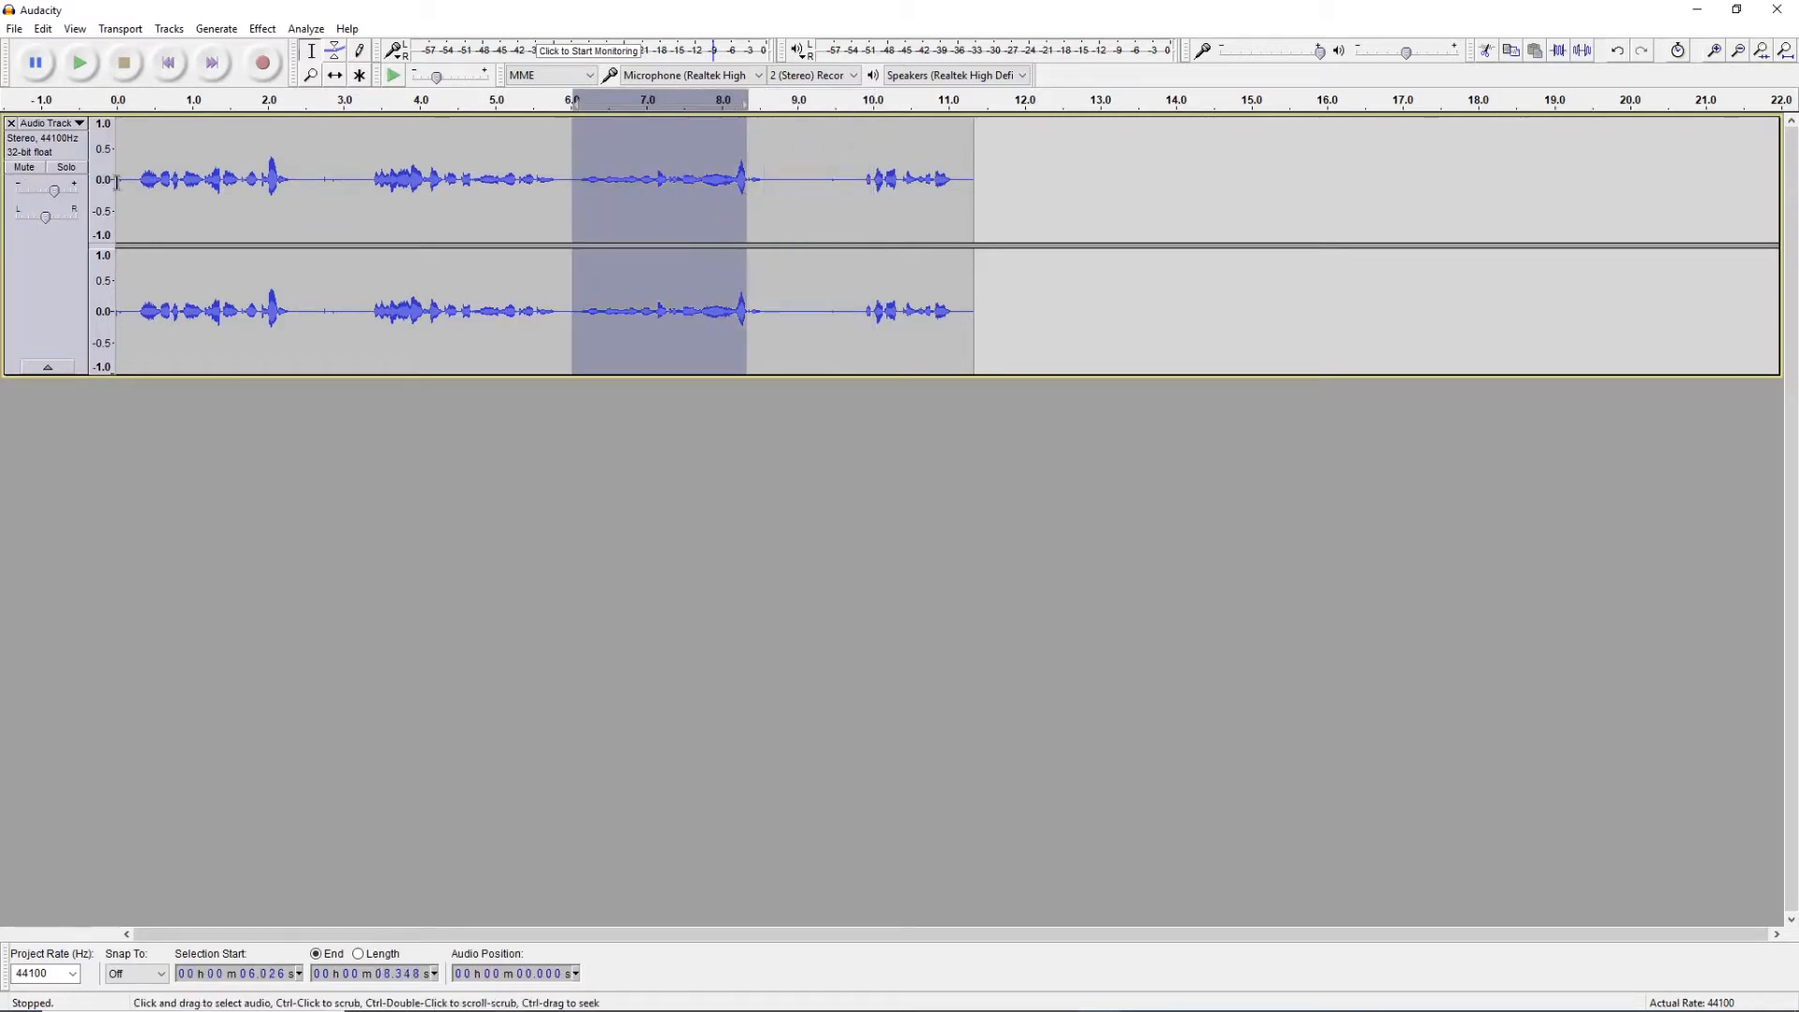
left_click_drag(118, 197, 1125, 235)
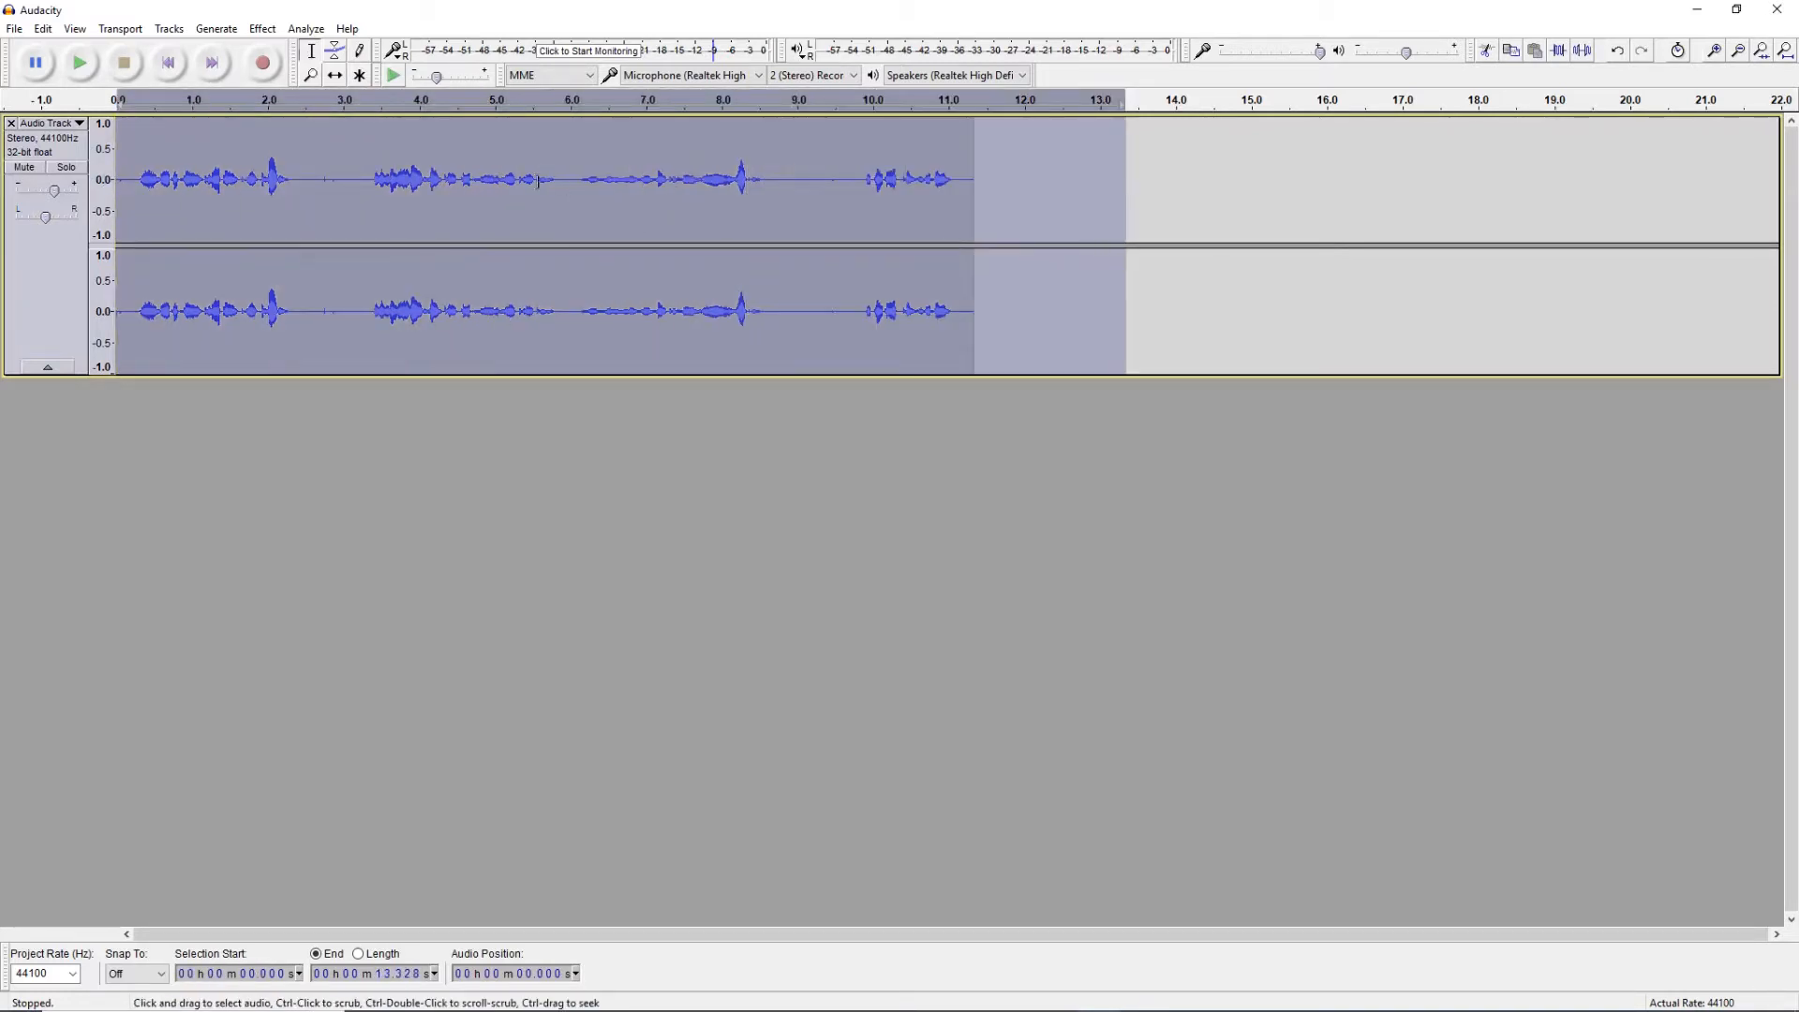
- Delete the silent gaps from the recording at about 8.56–9.89 s and about 2.30–3.38 s
left_click_drag(763, 179, 864, 200)
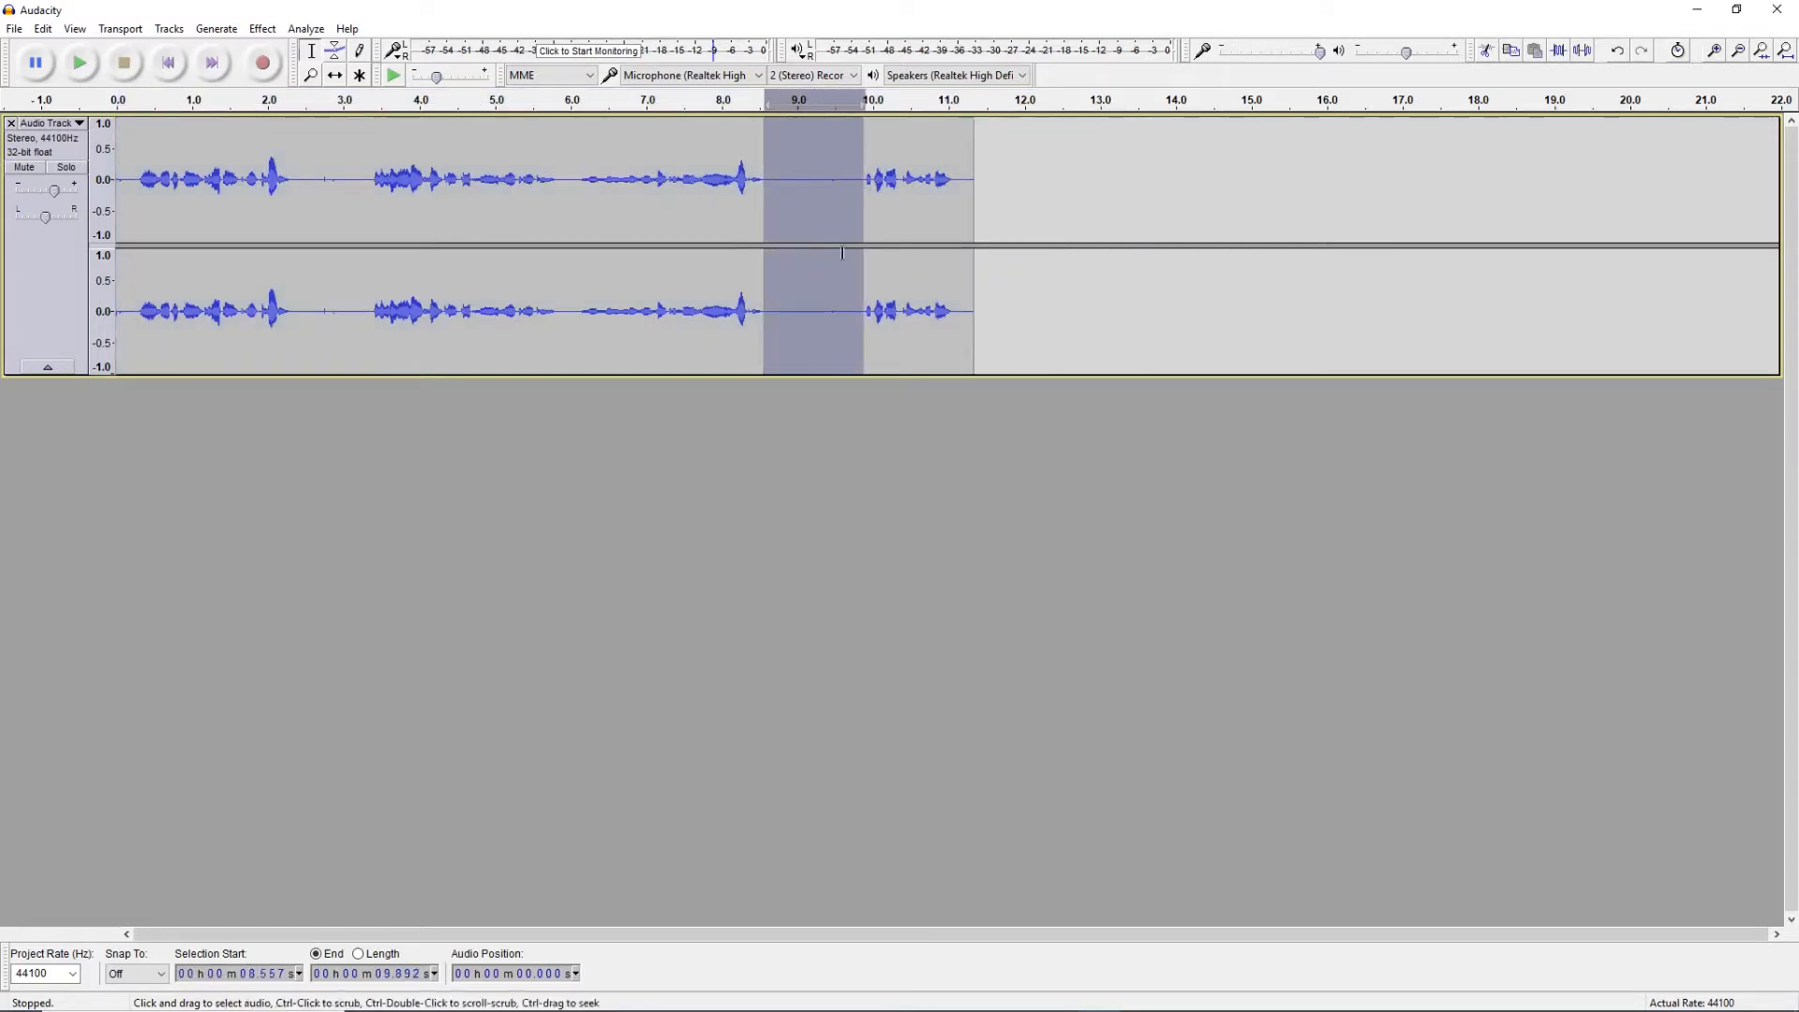
key("Delete")
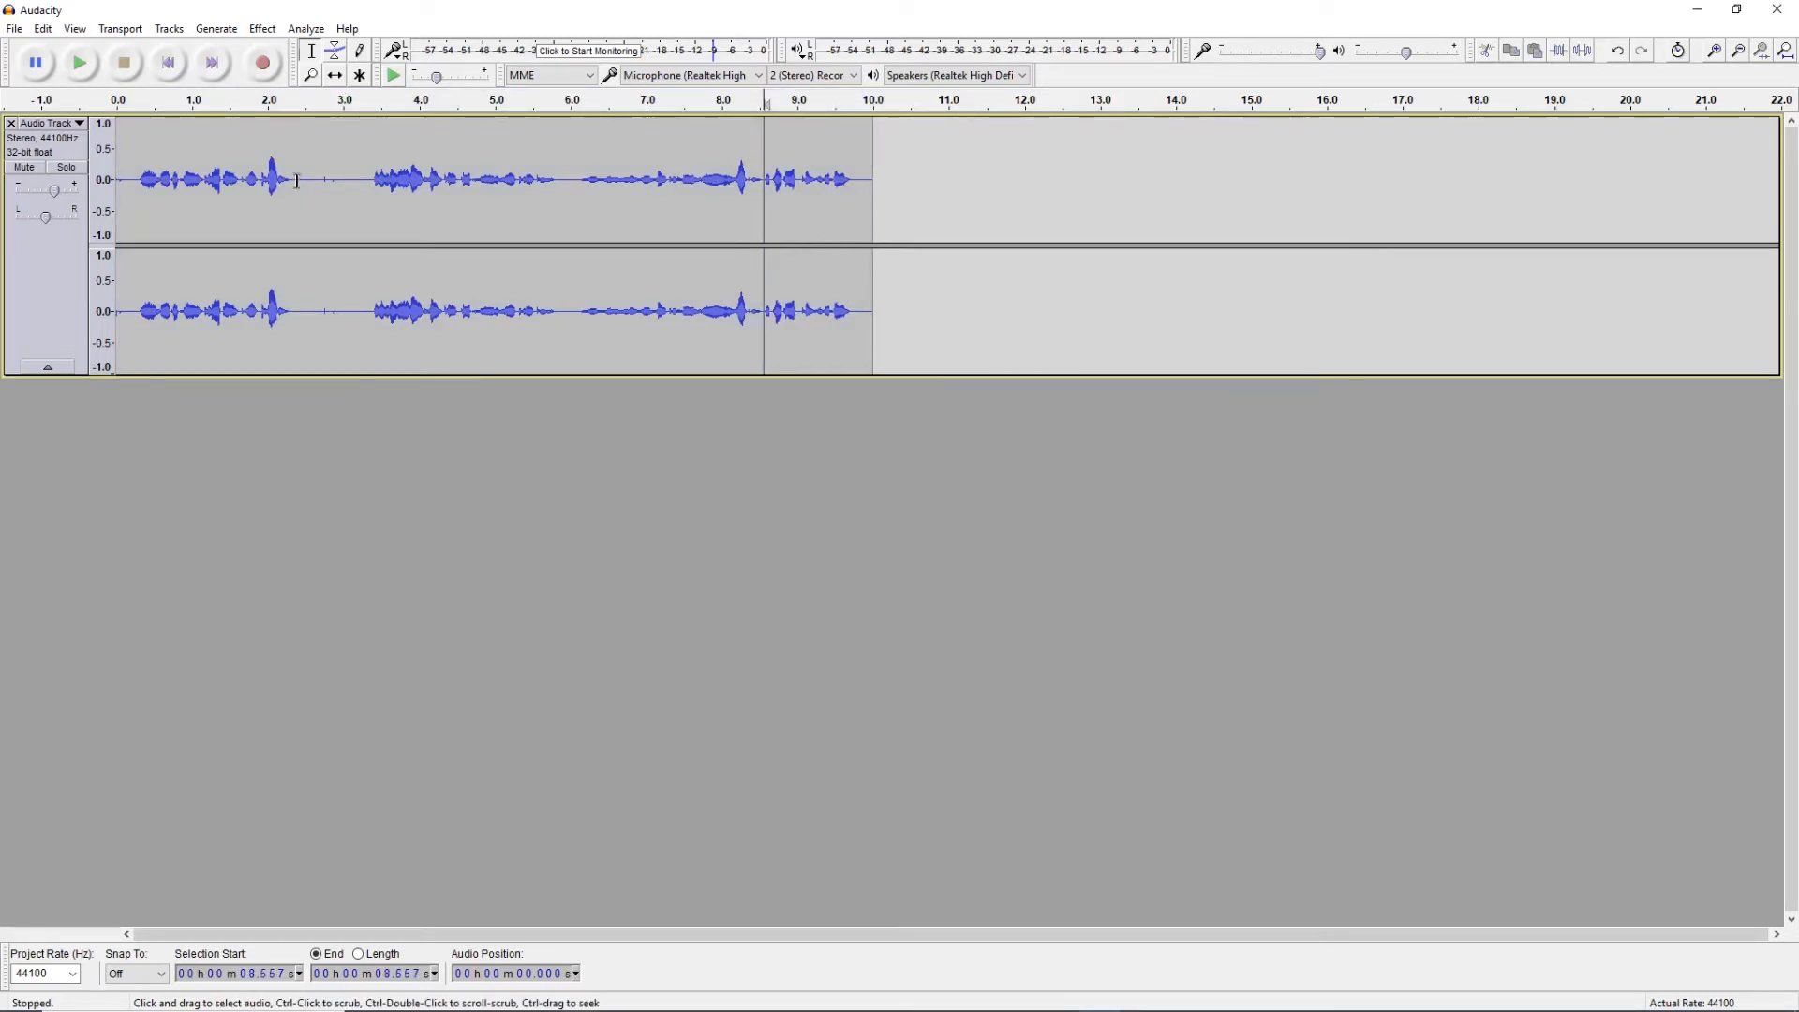
left_click_drag(288, 183, 370, 204)
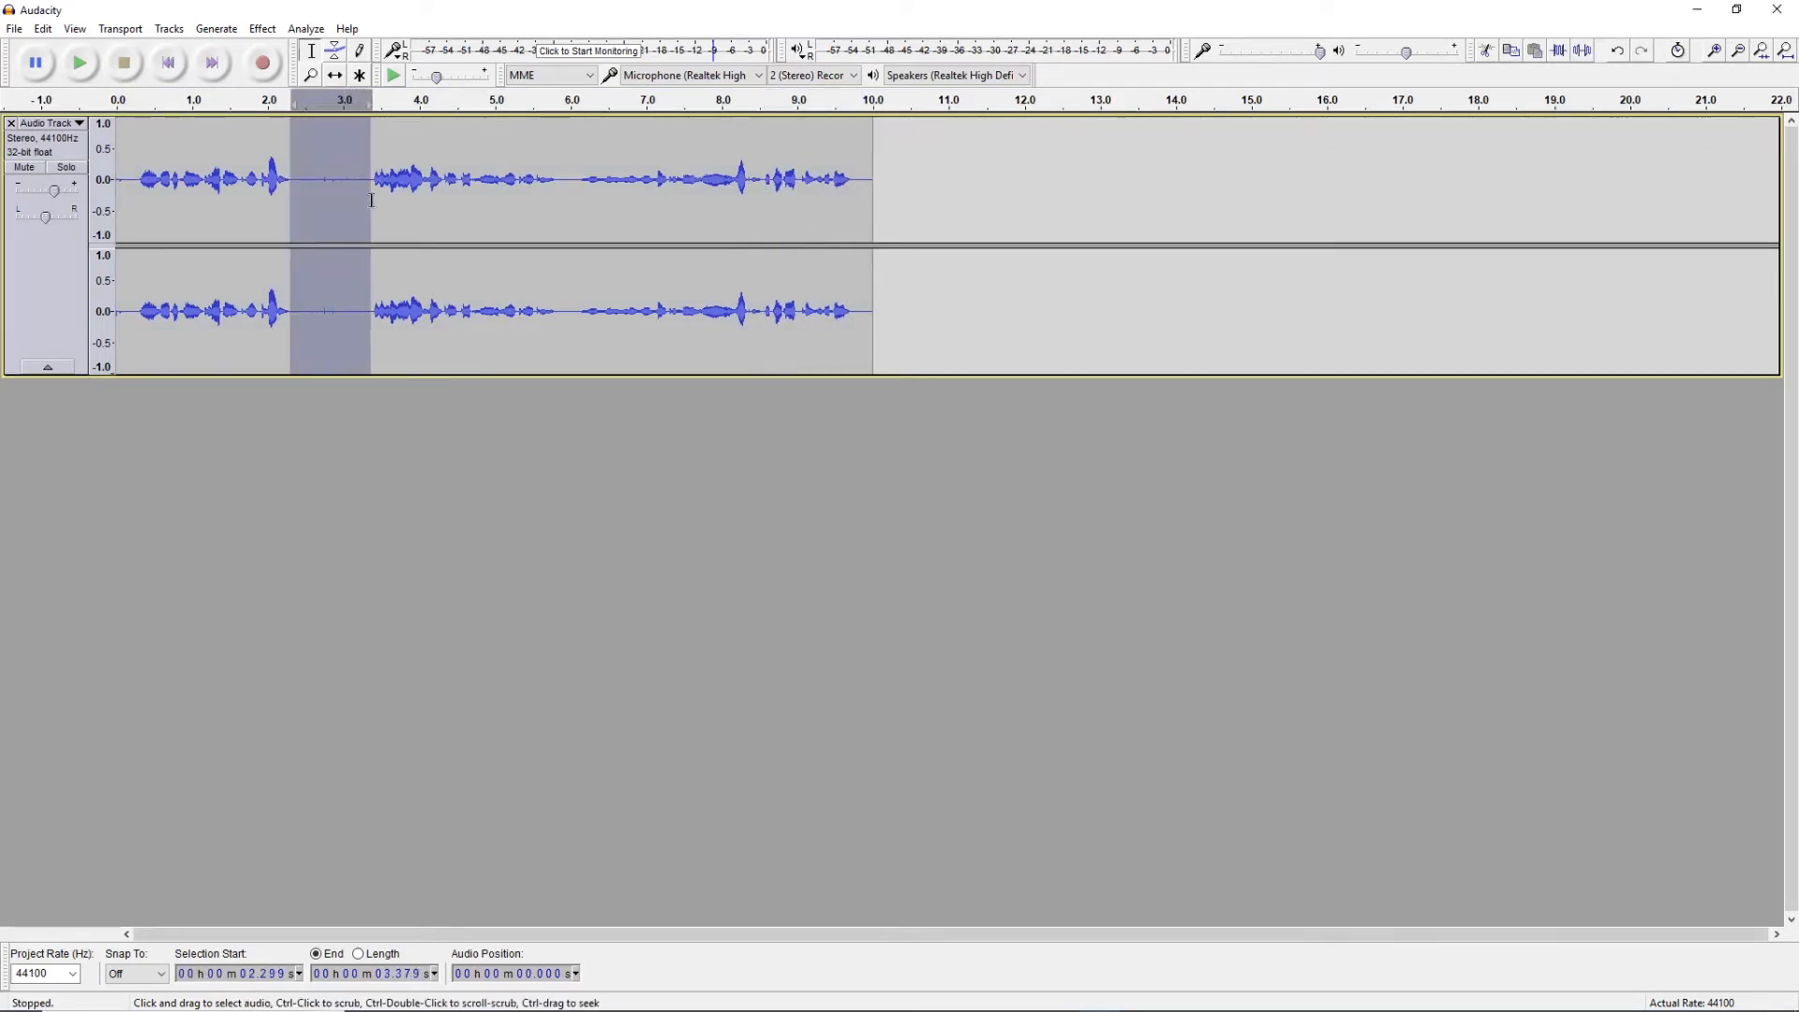
key("Delete")
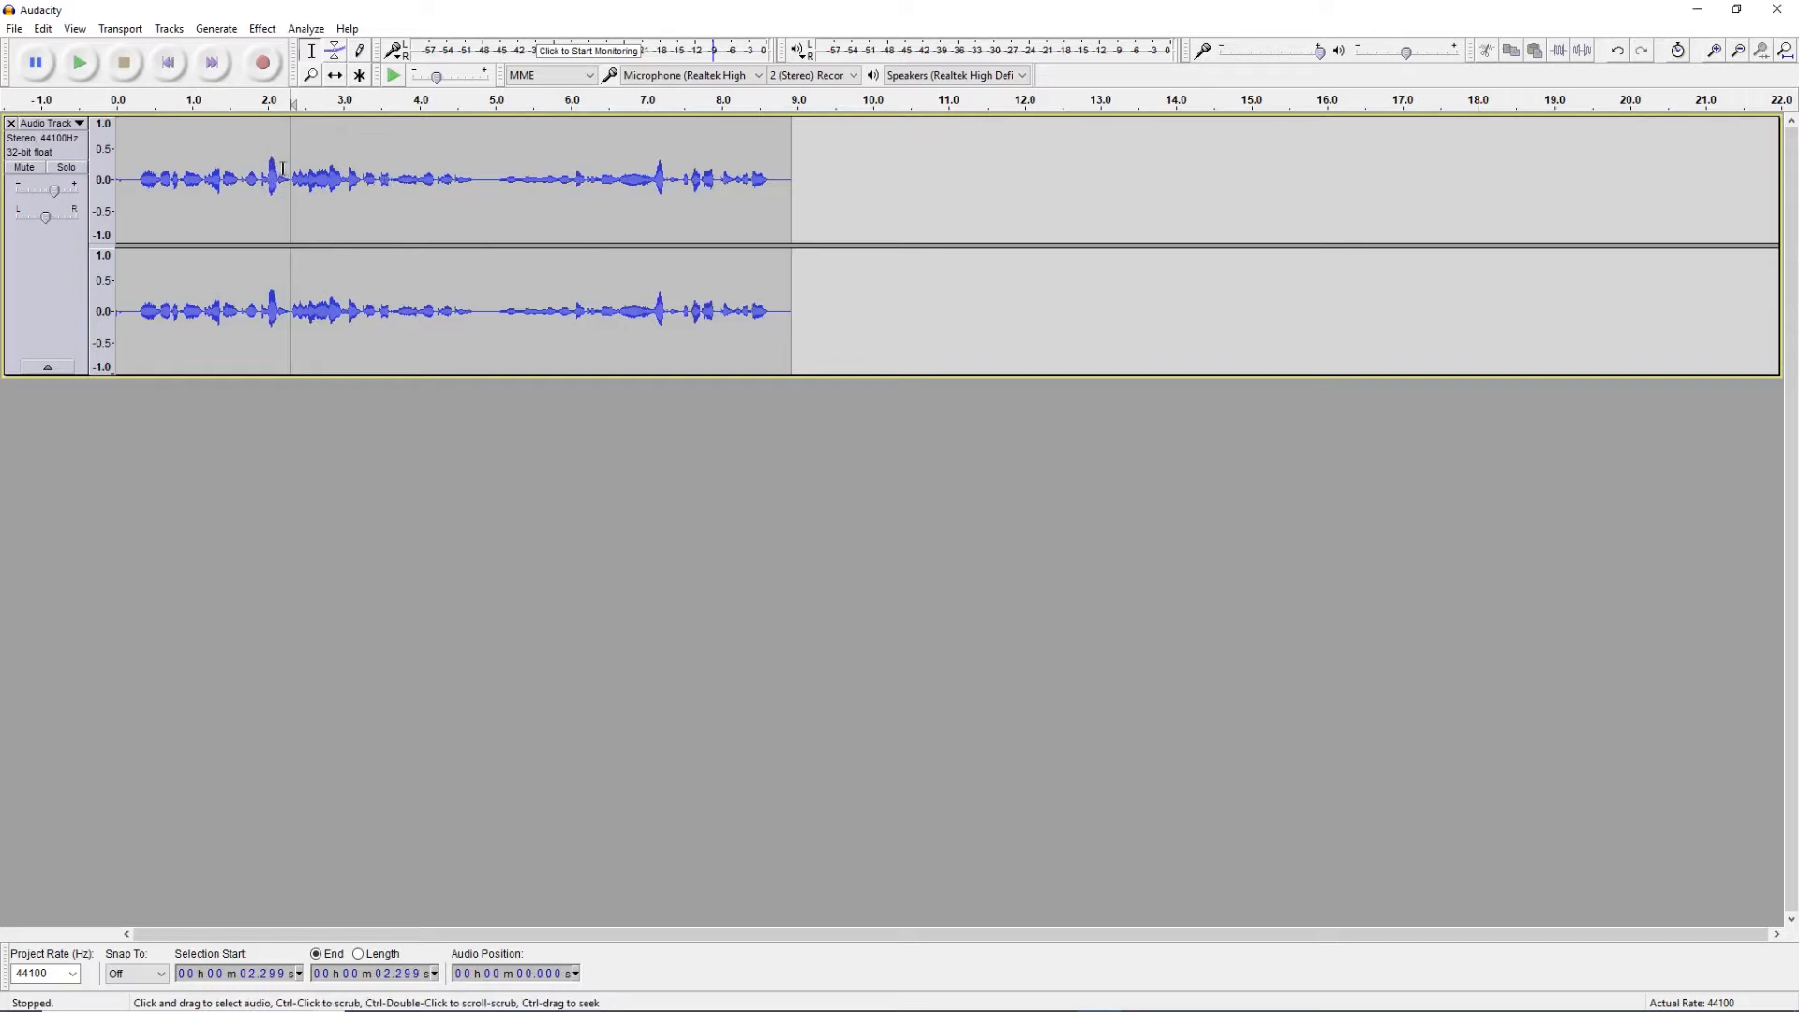
- Shape the track's amplitude envelope with dips and peaks between about 1.5 and 5.2 s, and raise the track gain further
left_click(336, 53)
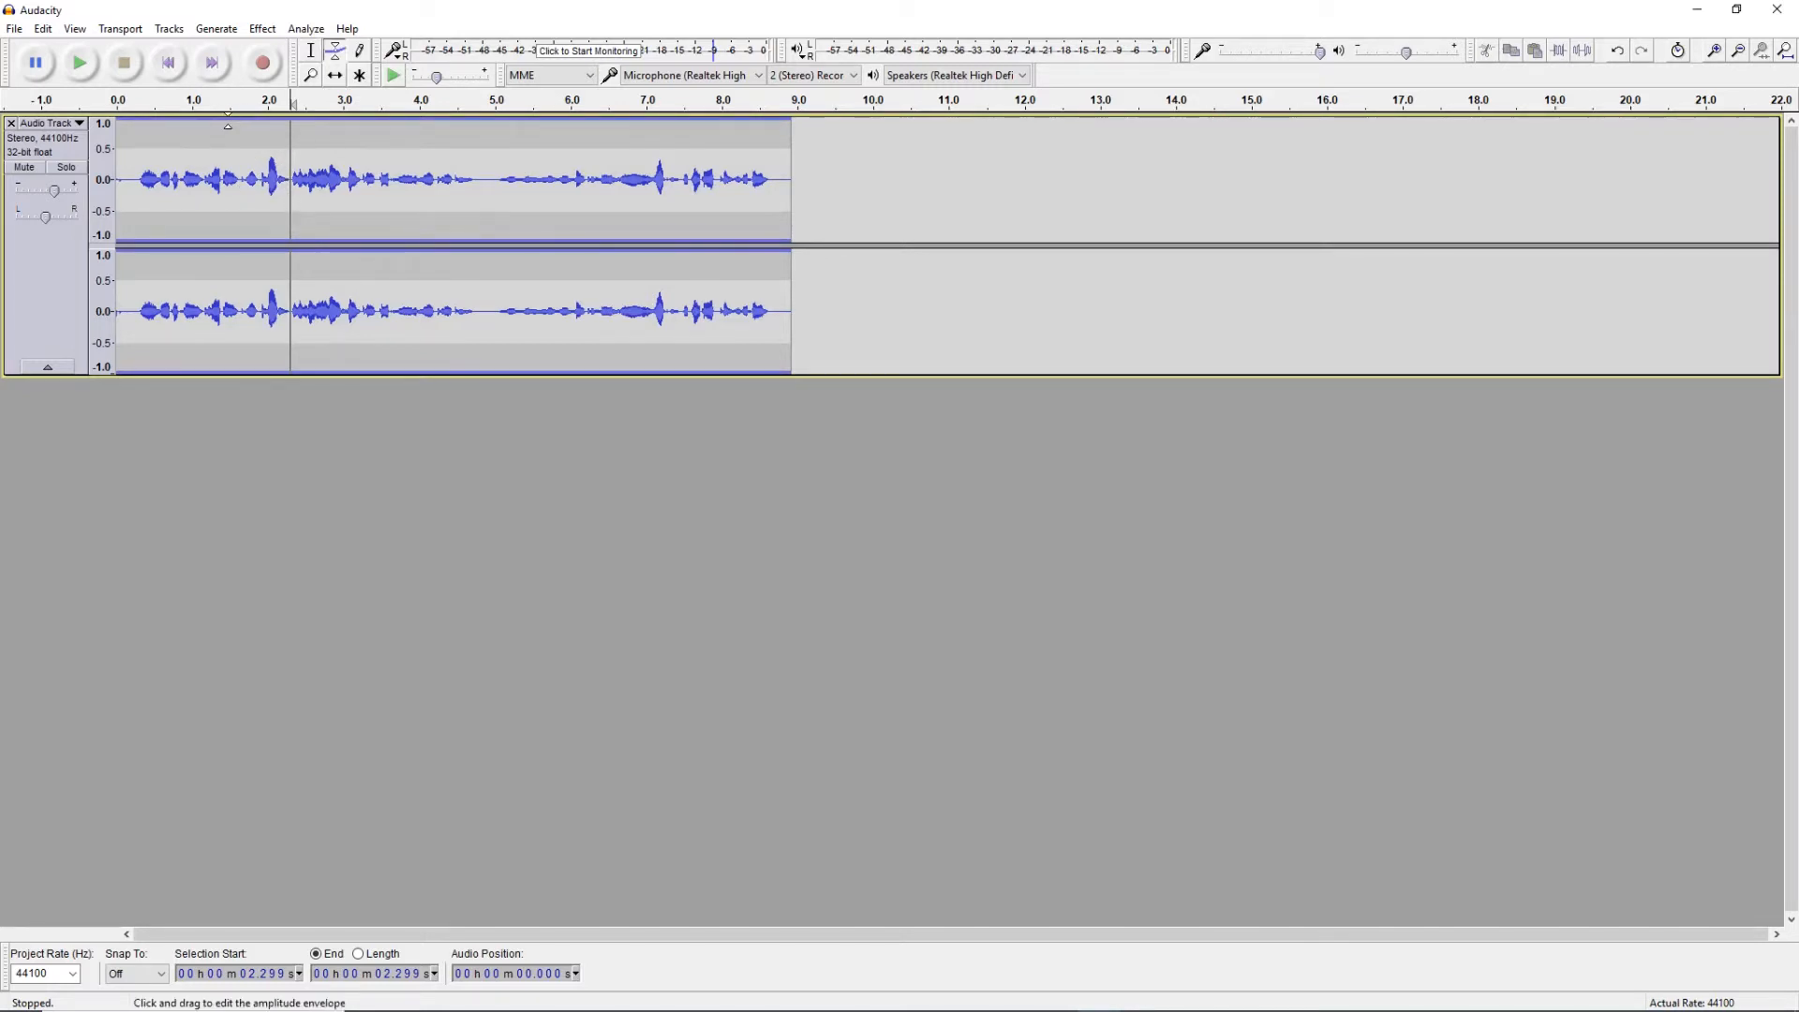
left_click(230, 124)
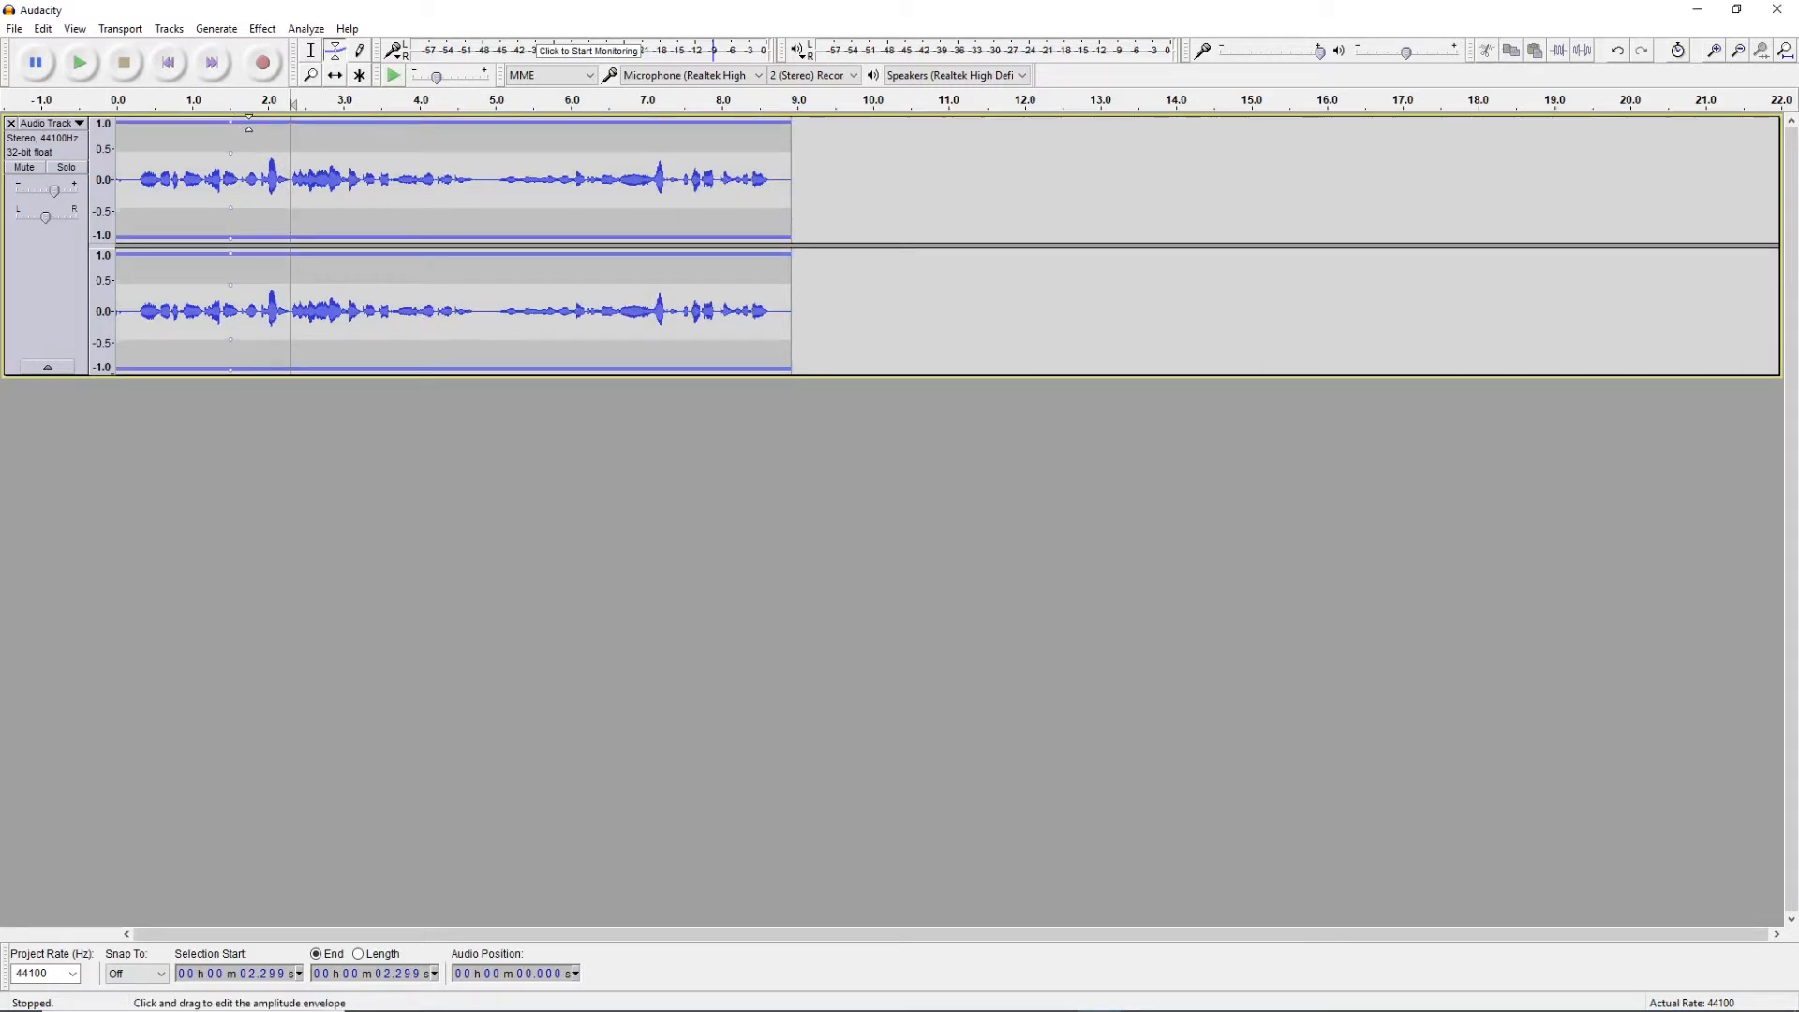
left_click_drag(255, 129, 512, 133)
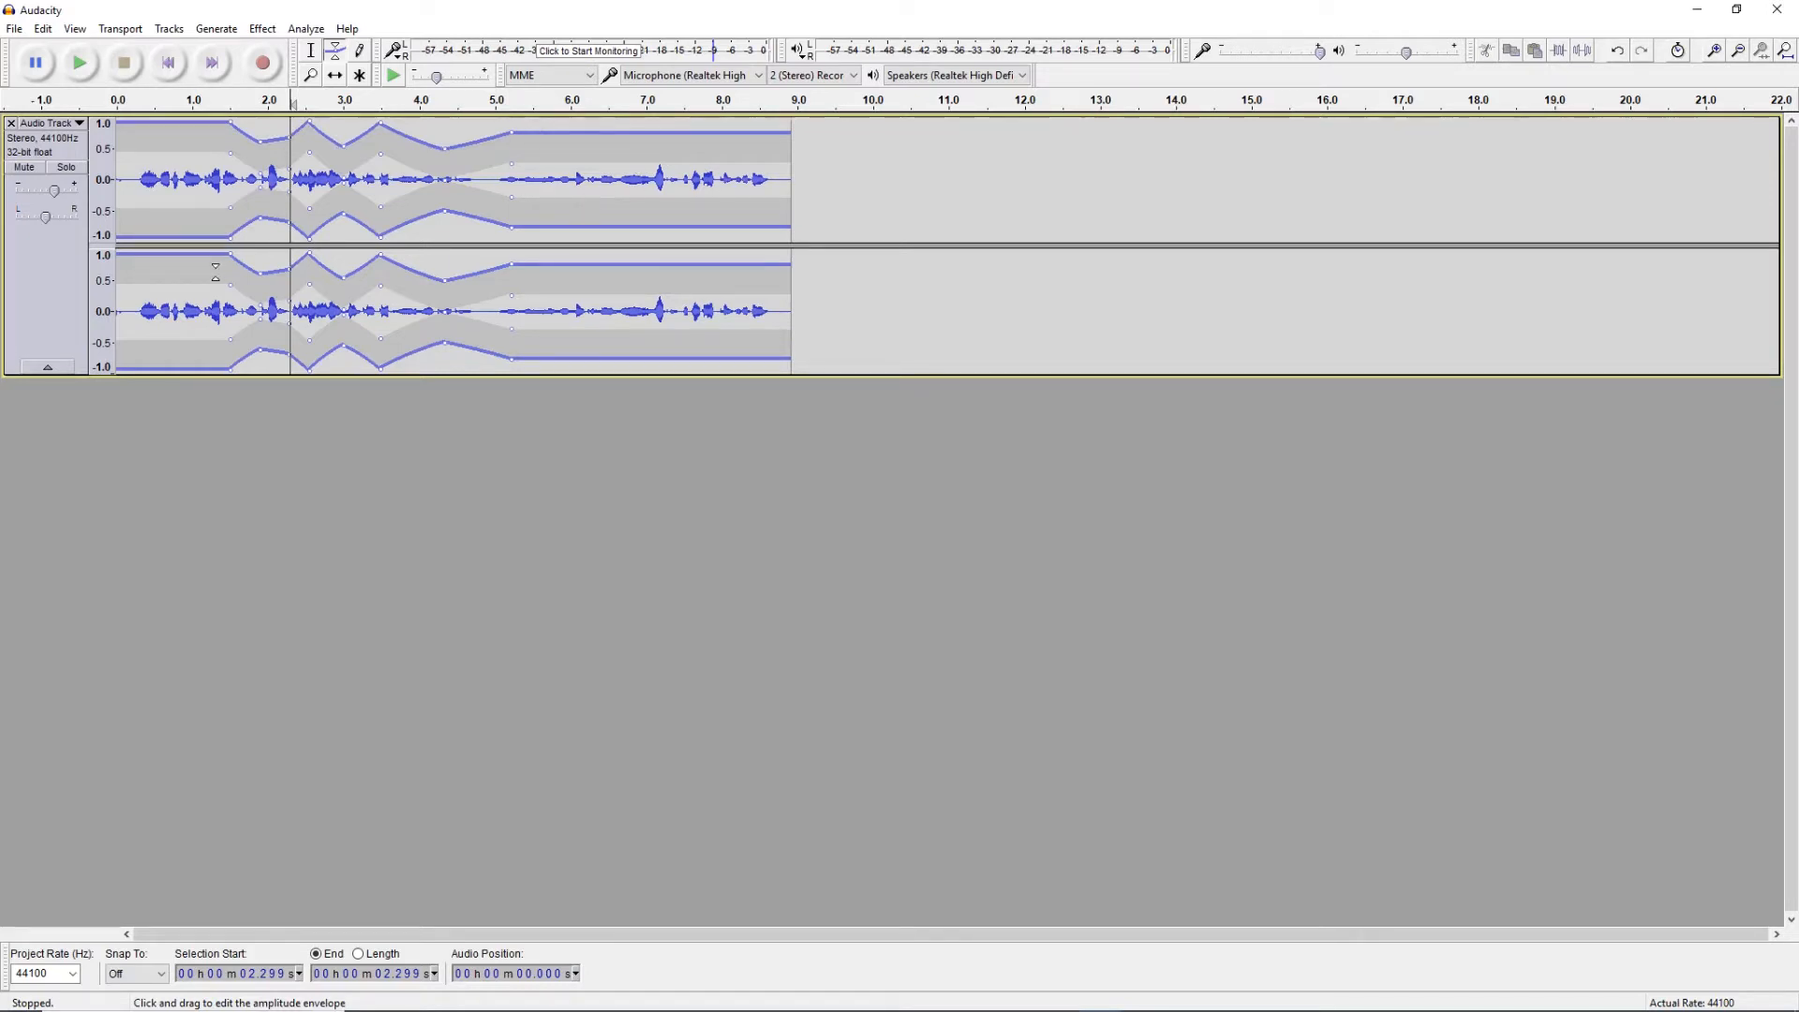
mouse_move(53, 195)
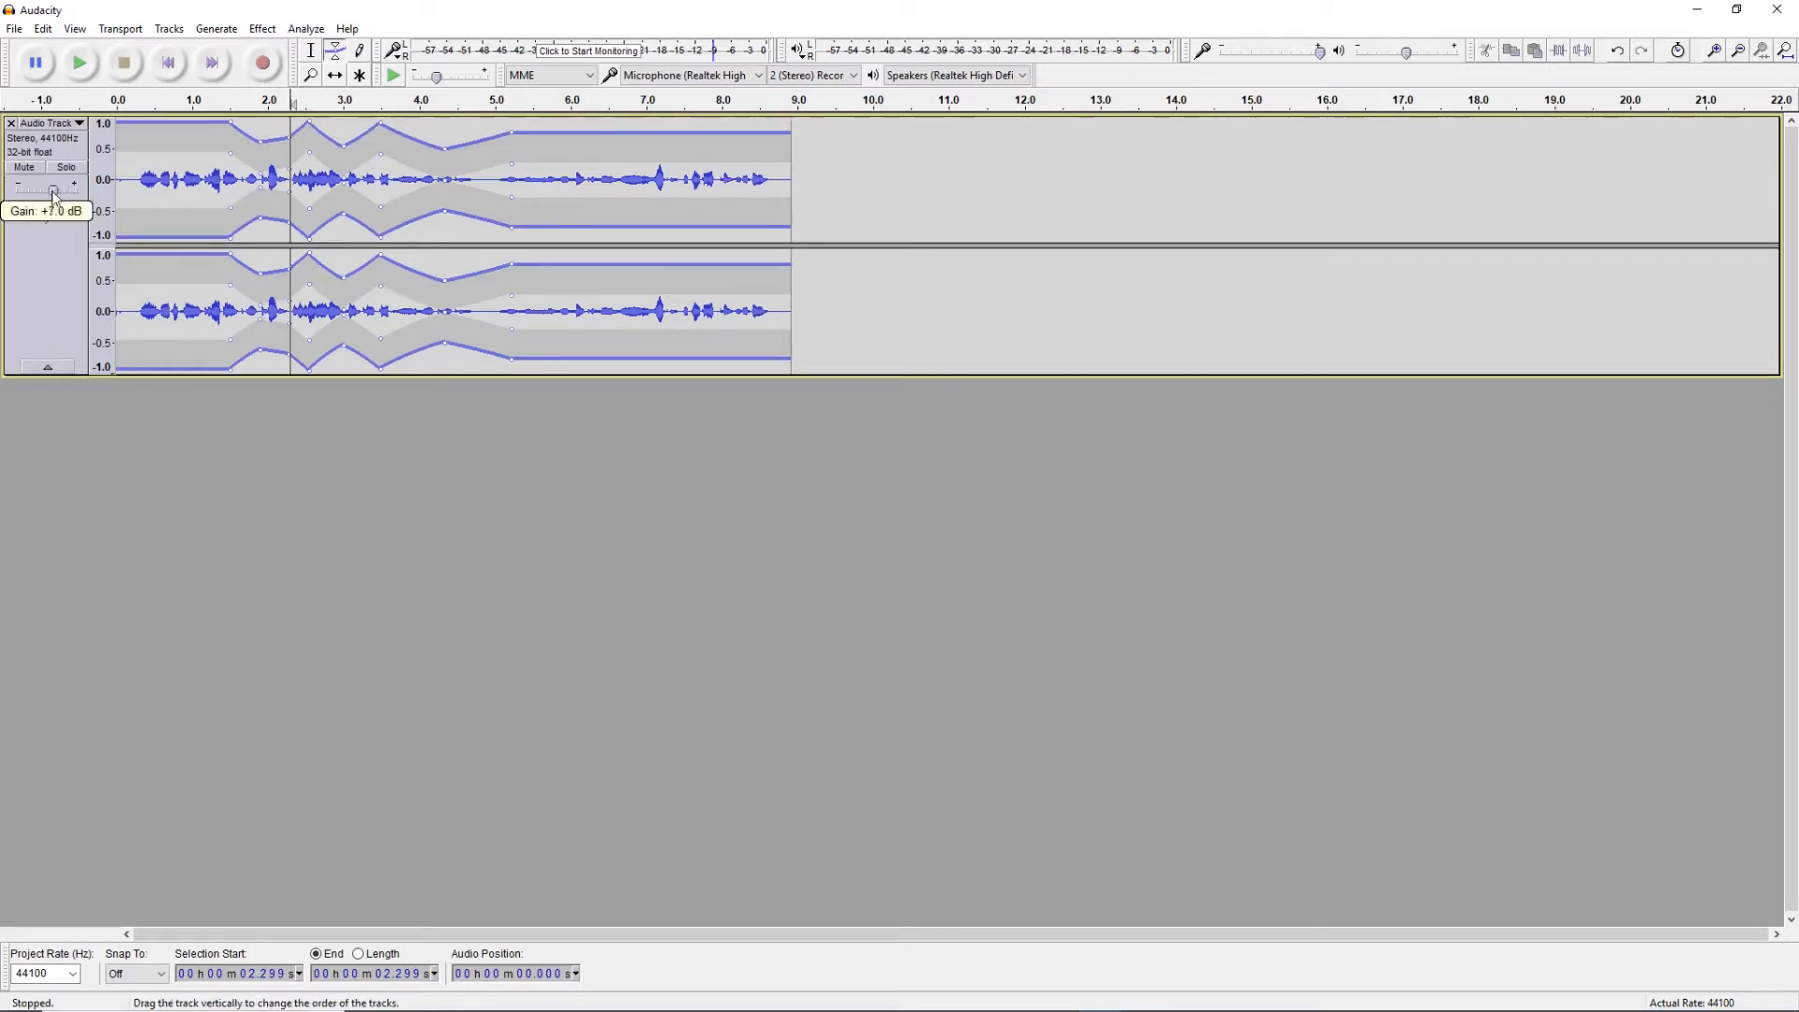
left_click_drag(54, 195, 66, 199)
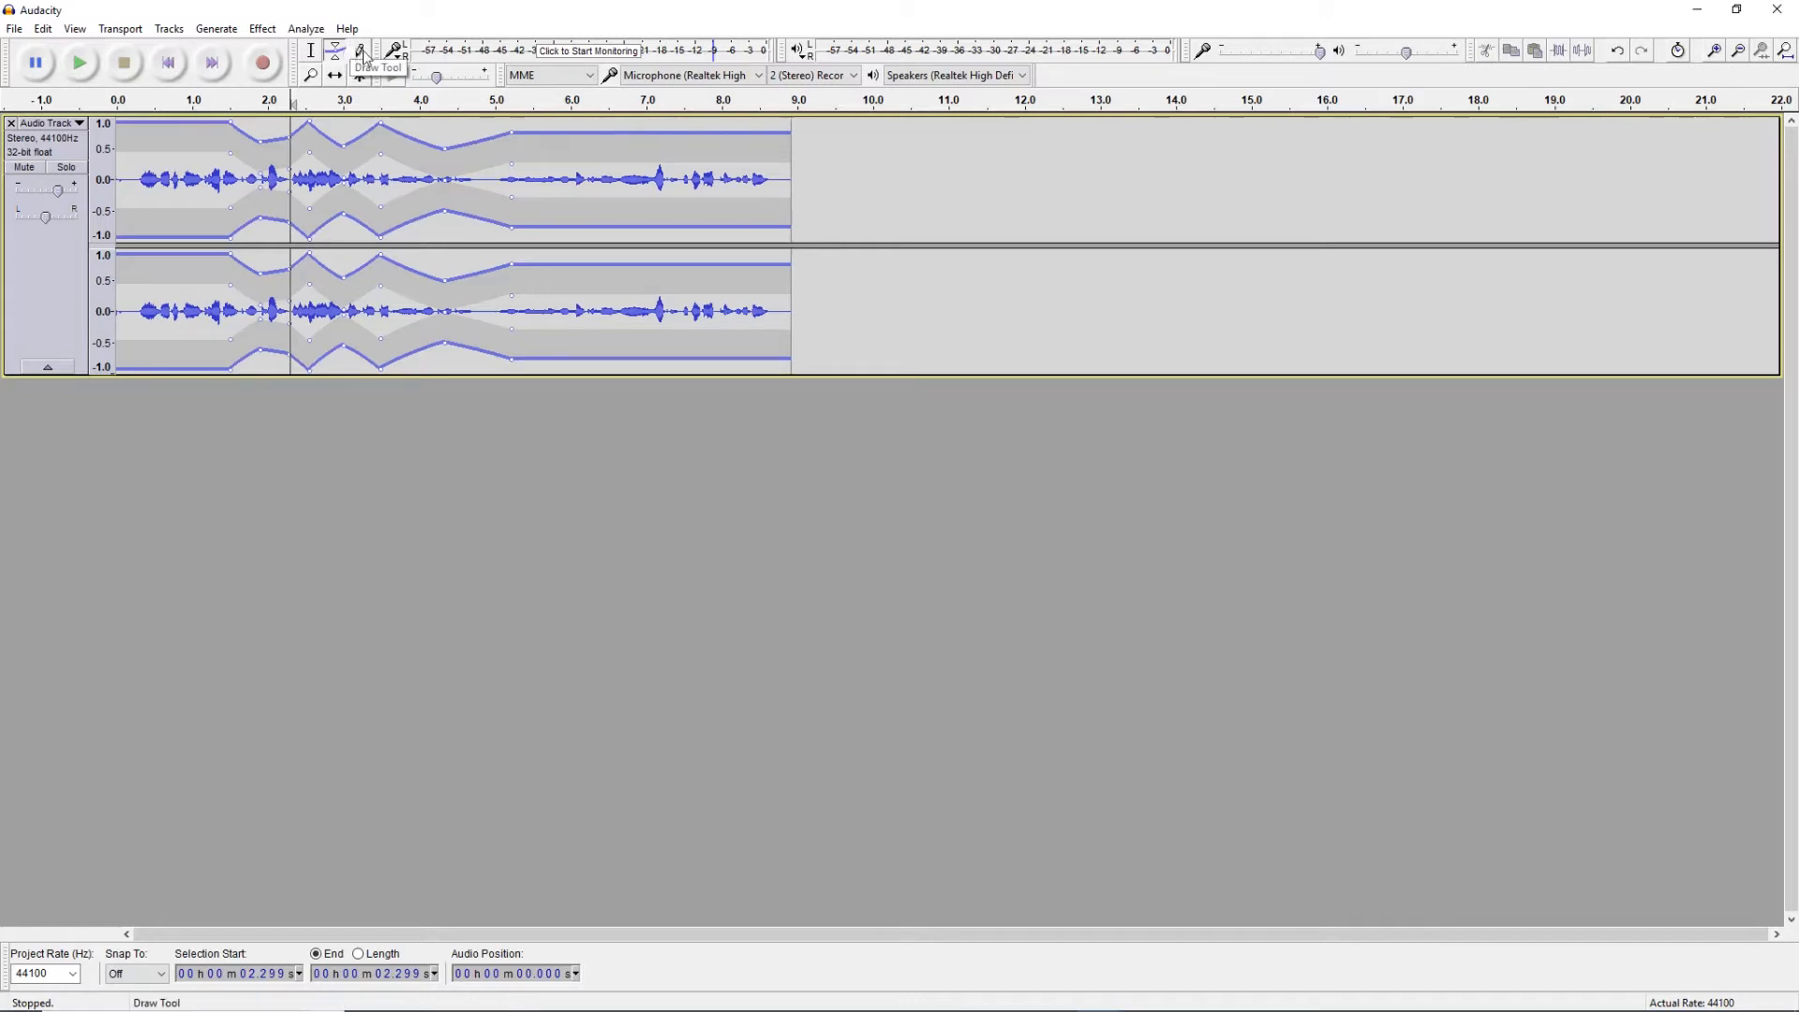
- Examine the waveform closely around 3.1 s with the Zoom tool and return to the view of the full recording
left_click(310, 77)
left_click(335, 183)
left_click(334, 183)
left_click(334, 183)
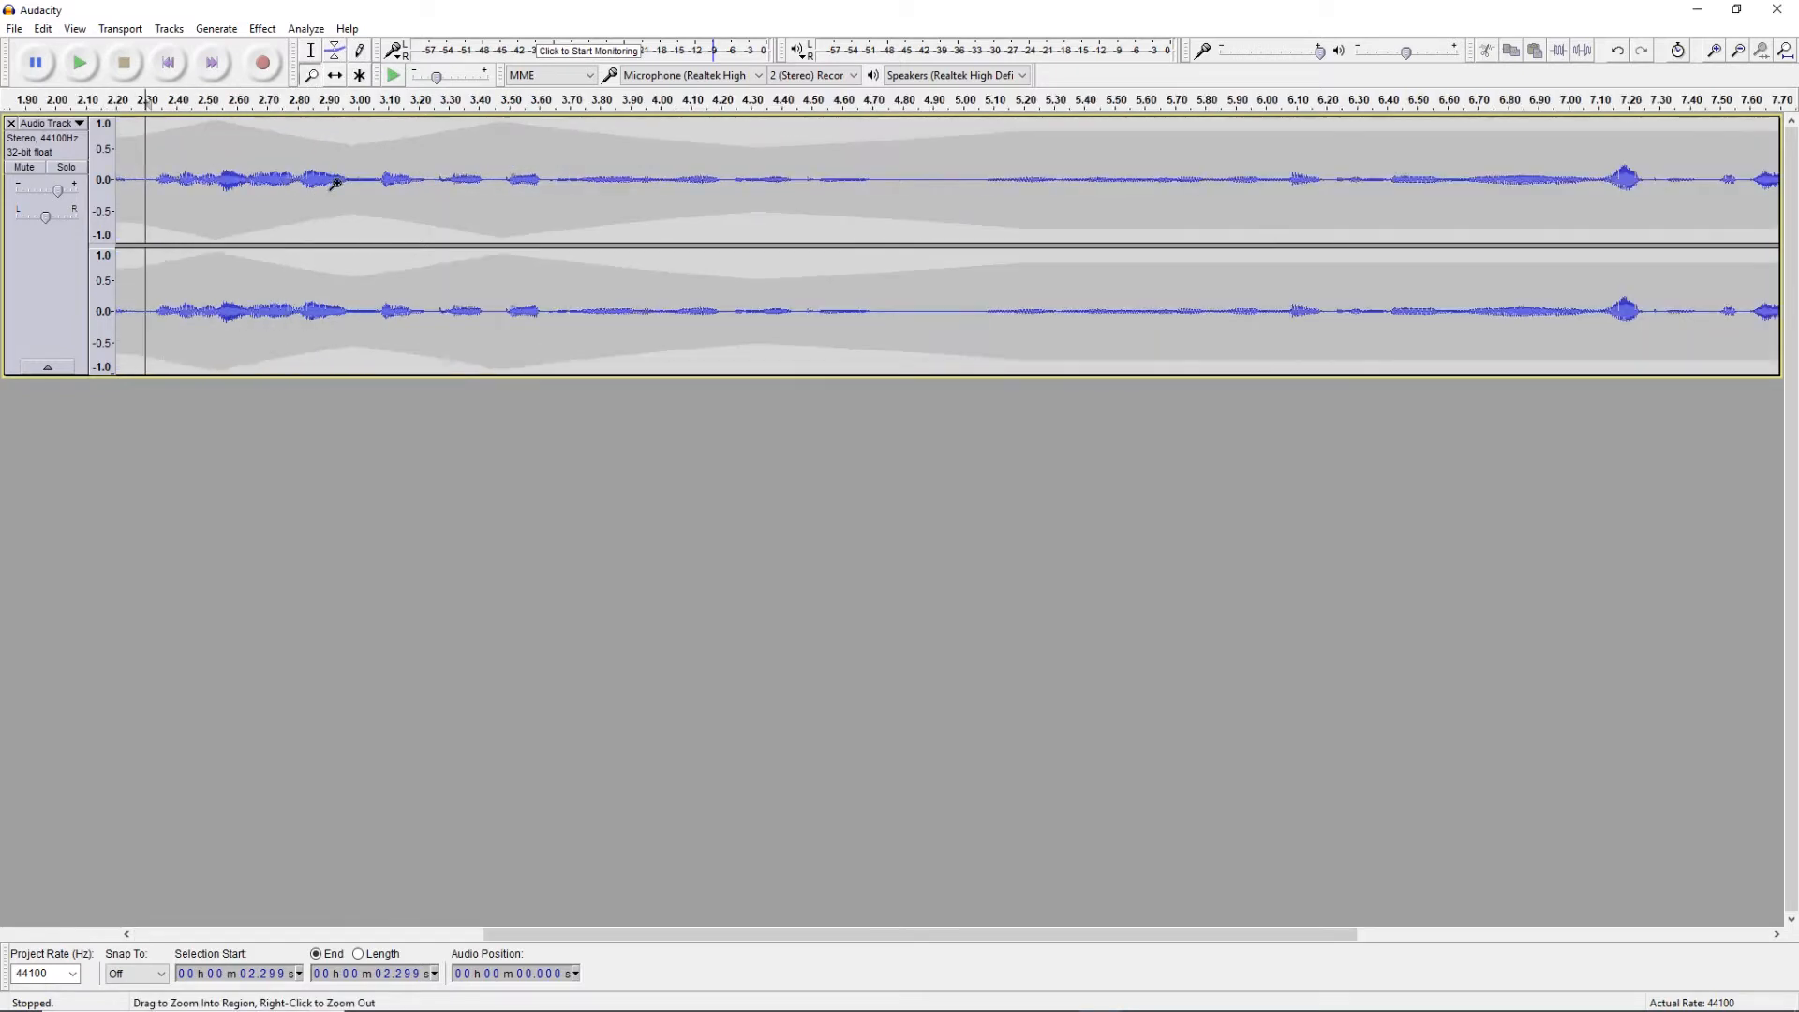
left_click(334, 183)
left_click(538, 181)
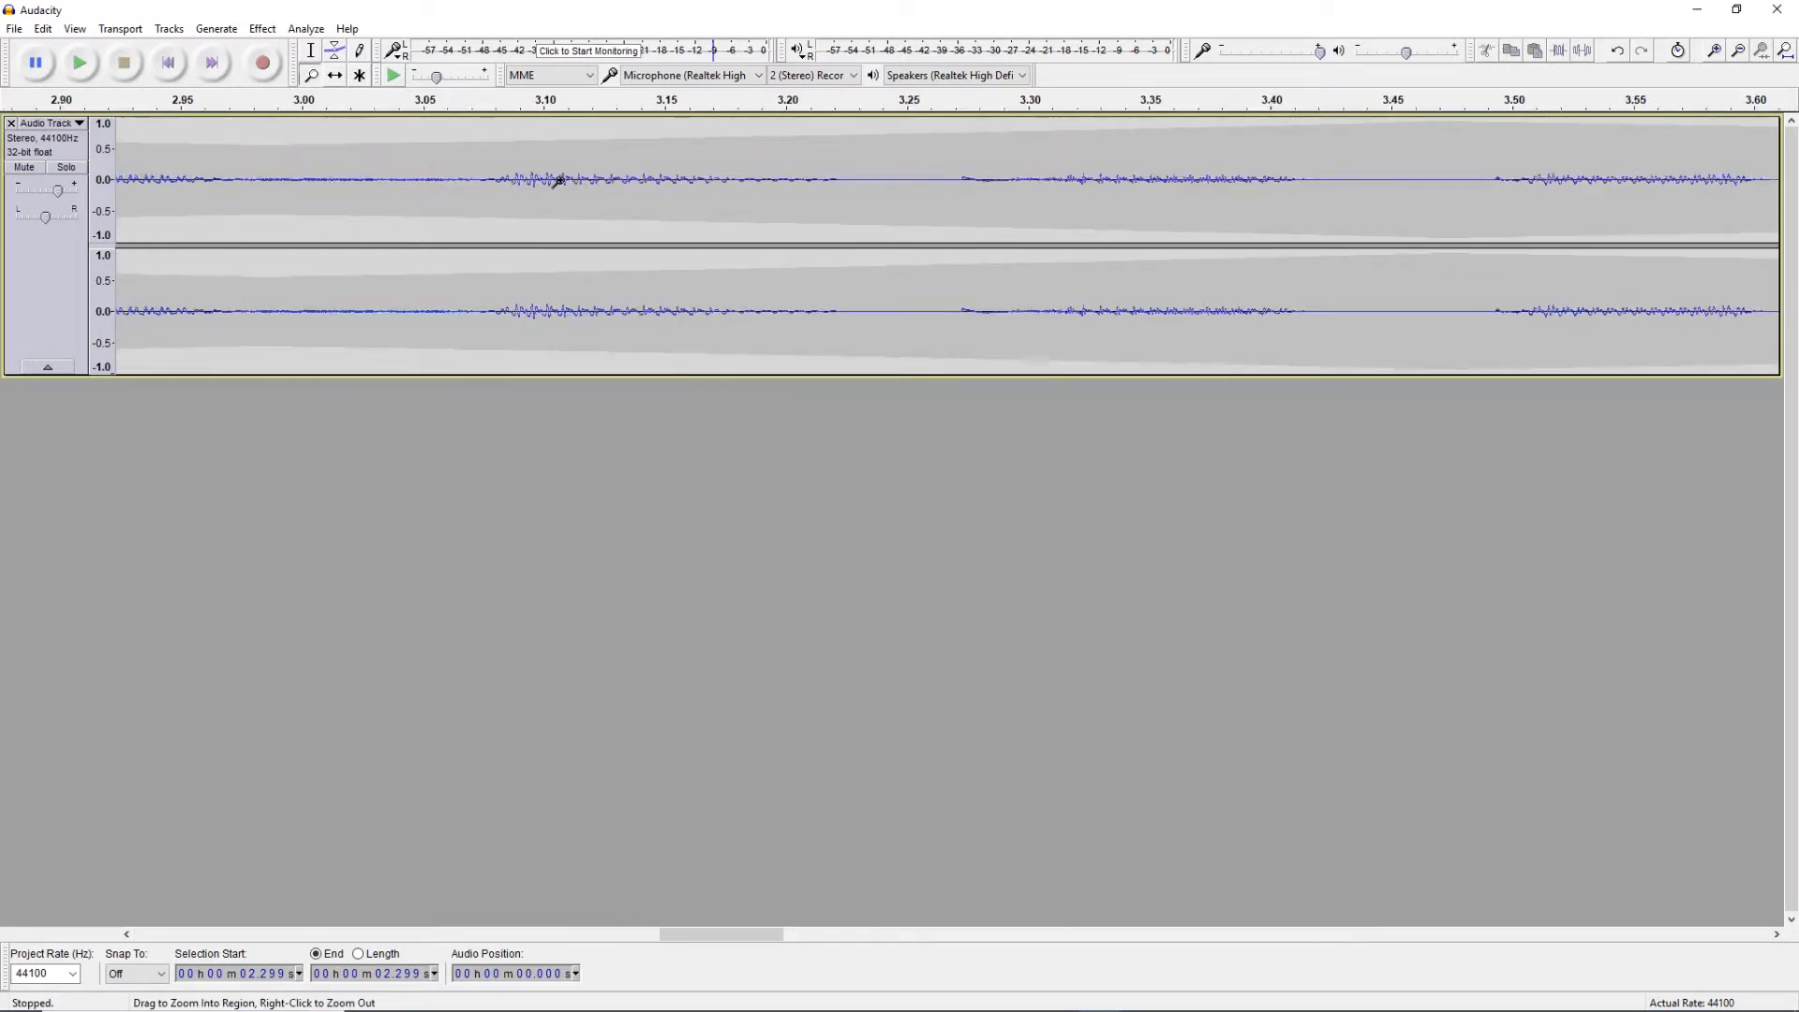
left_click(1741, 53)
left_click(1741, 54)
left_click(1740, 53)
left_click(1741, 53)
left_click(1741, 54)
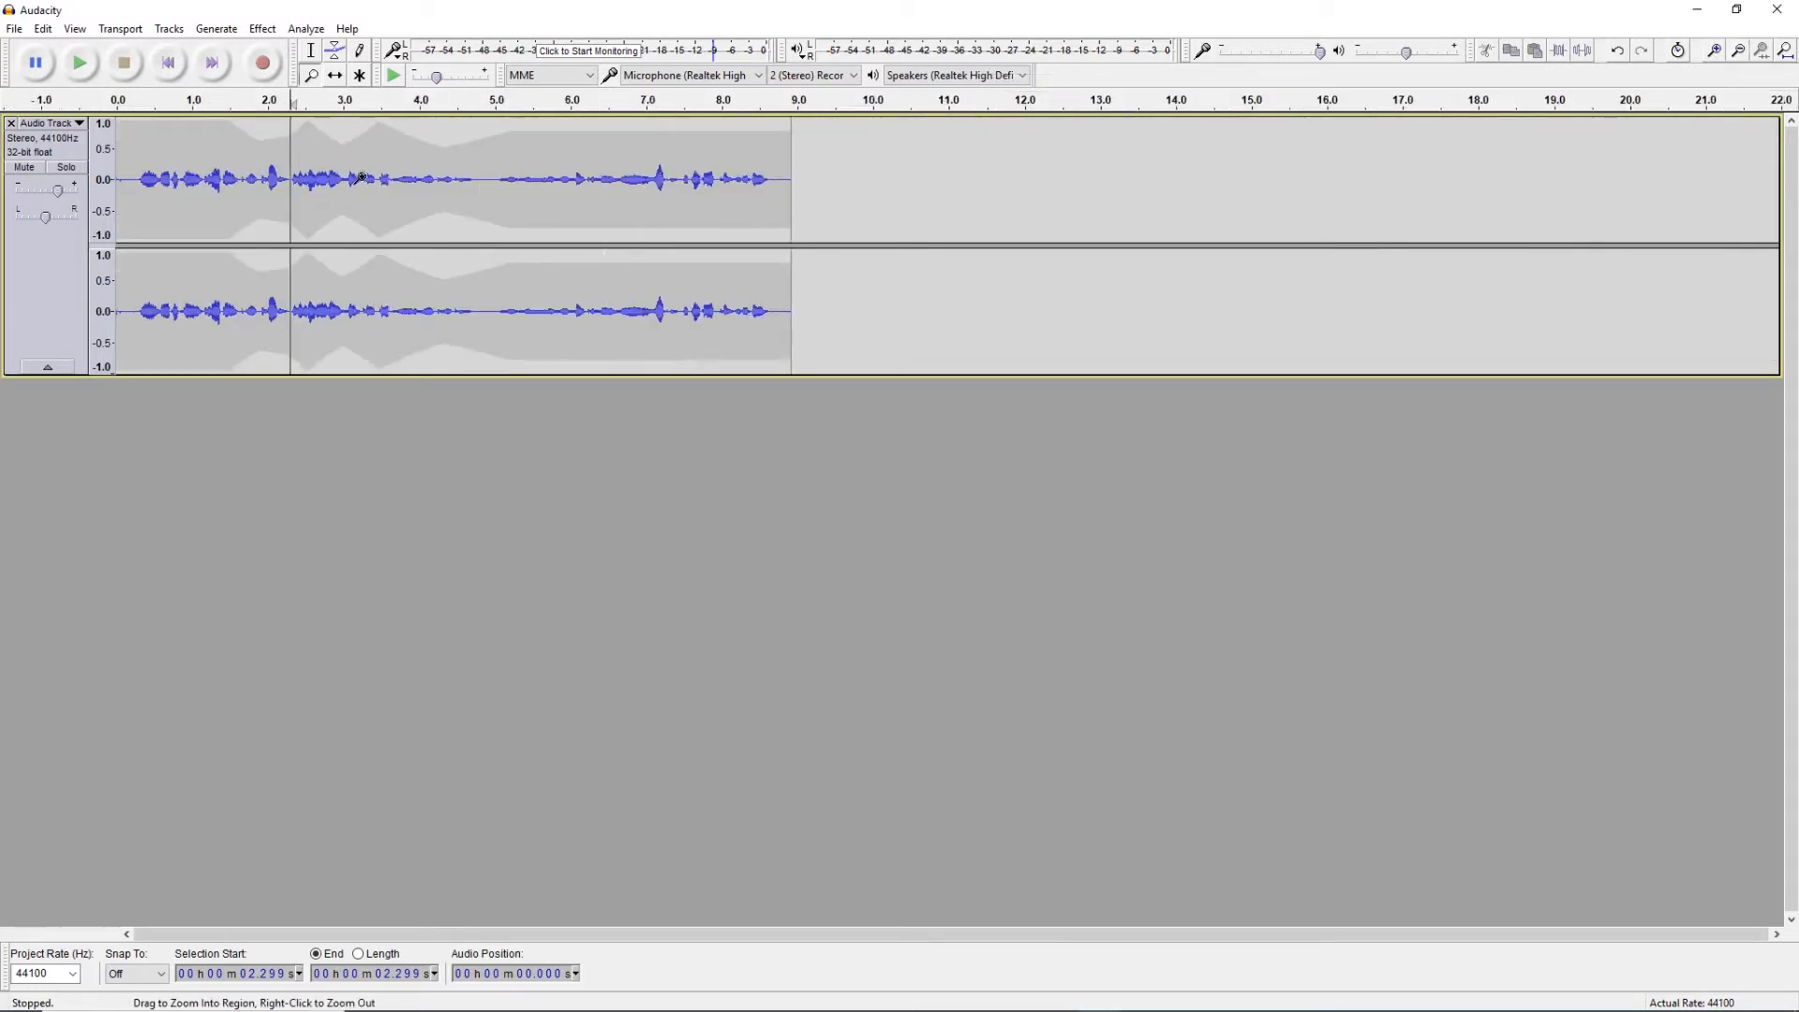
- Shift the audio clip slightly later on the timeline with the Time Shift tool
left_click(336, 76)
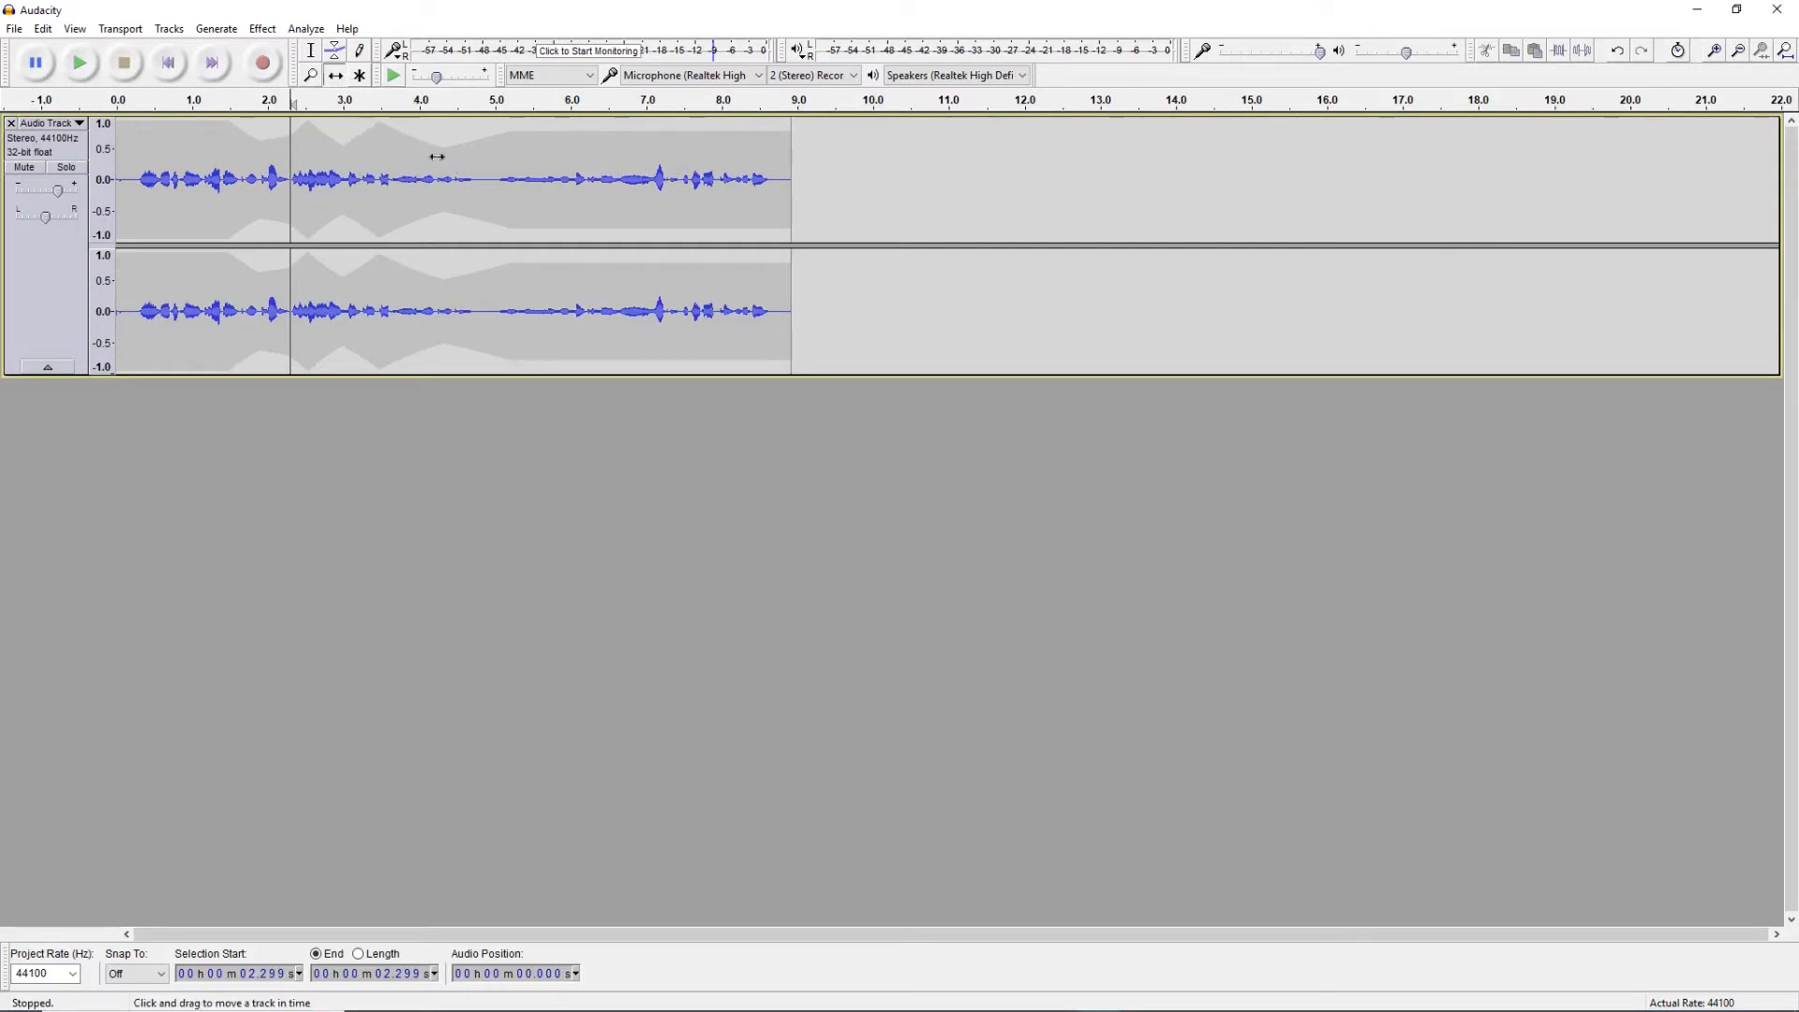
left_click_drag(389, 195, 312, 200)
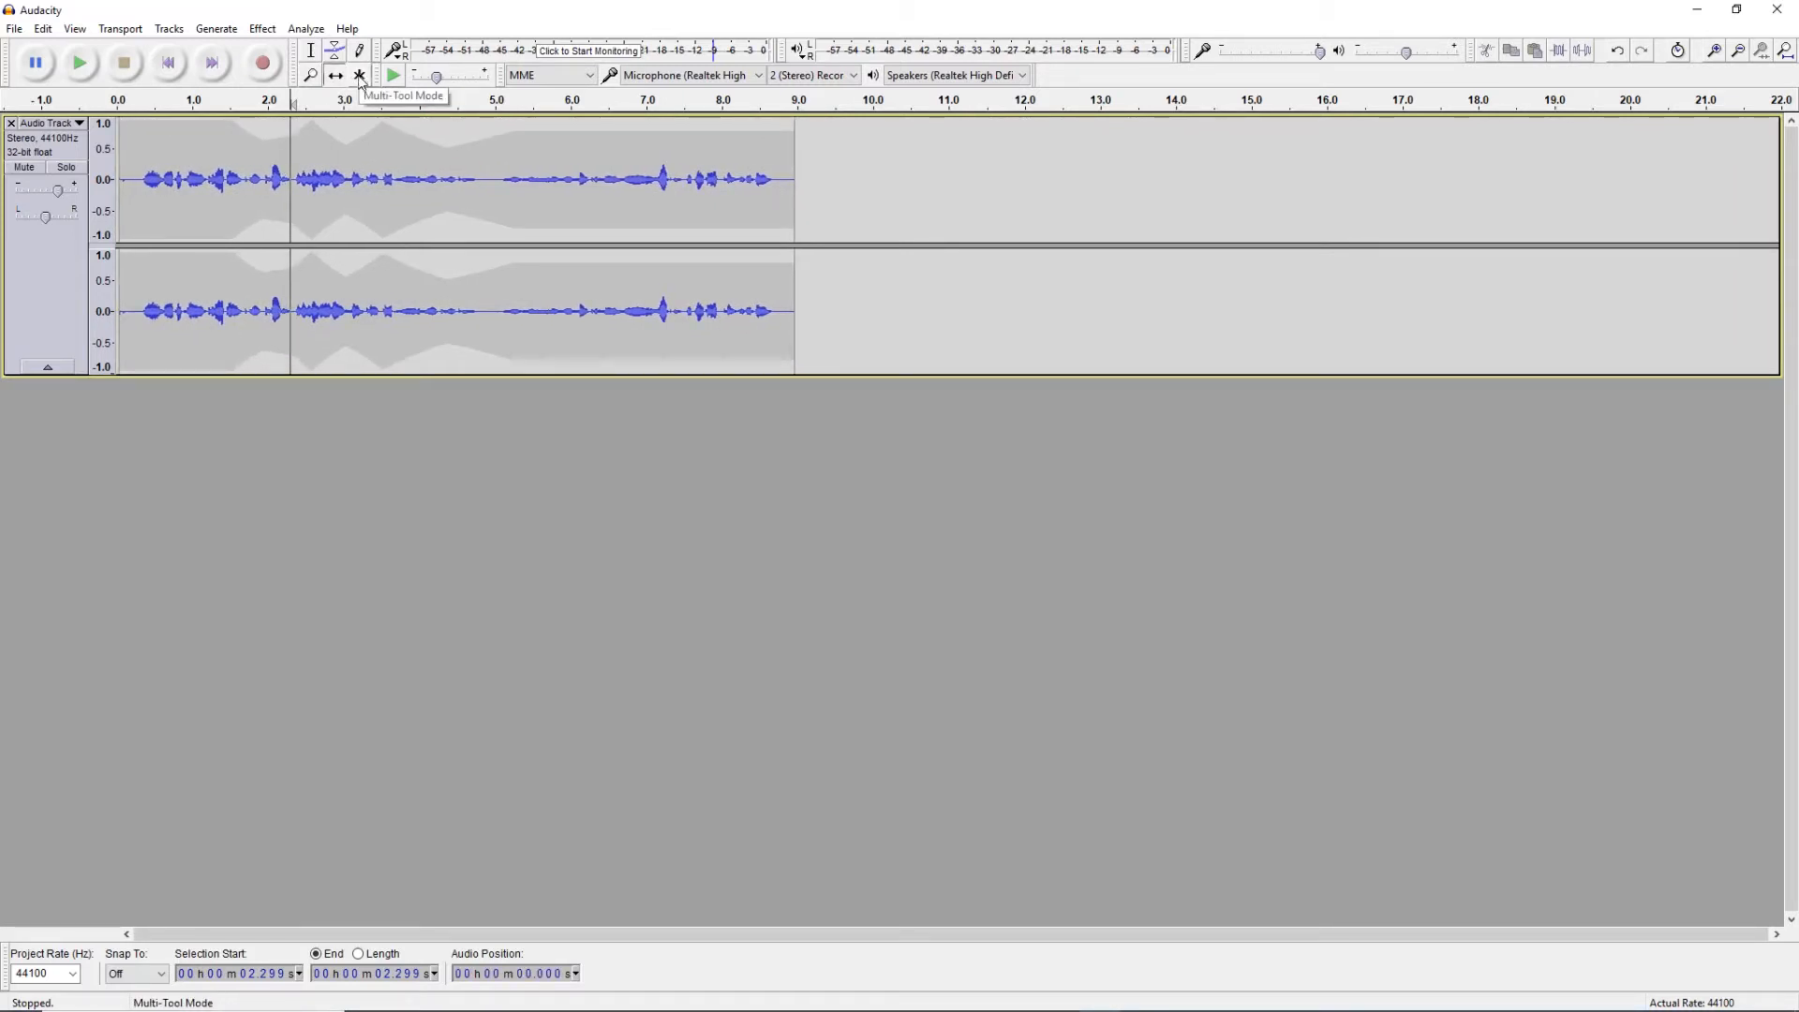
- In Multi-Tool Mode, select about 2.61–4.45 s and reshape the amplitude envelope between about 3.5 and 4.7 s
left_click(360, 76)
left_click_drag(315, 169, 451, 178)
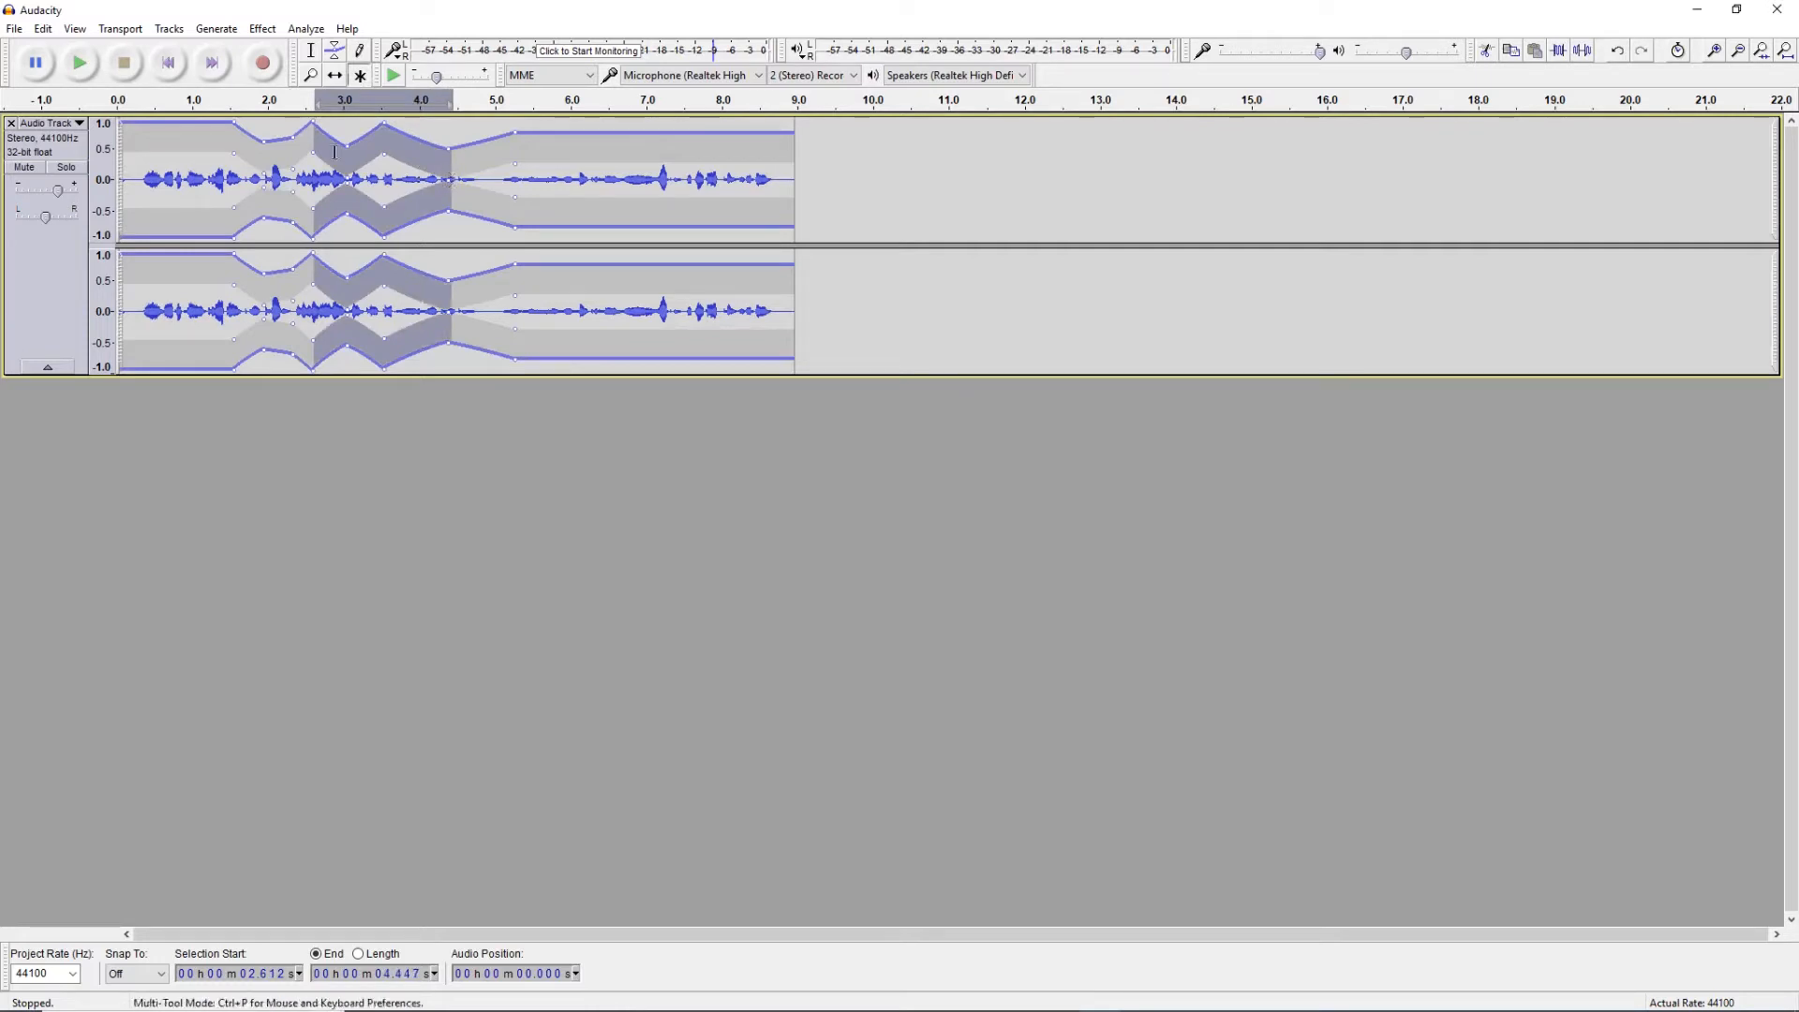
left_click(313, 132)
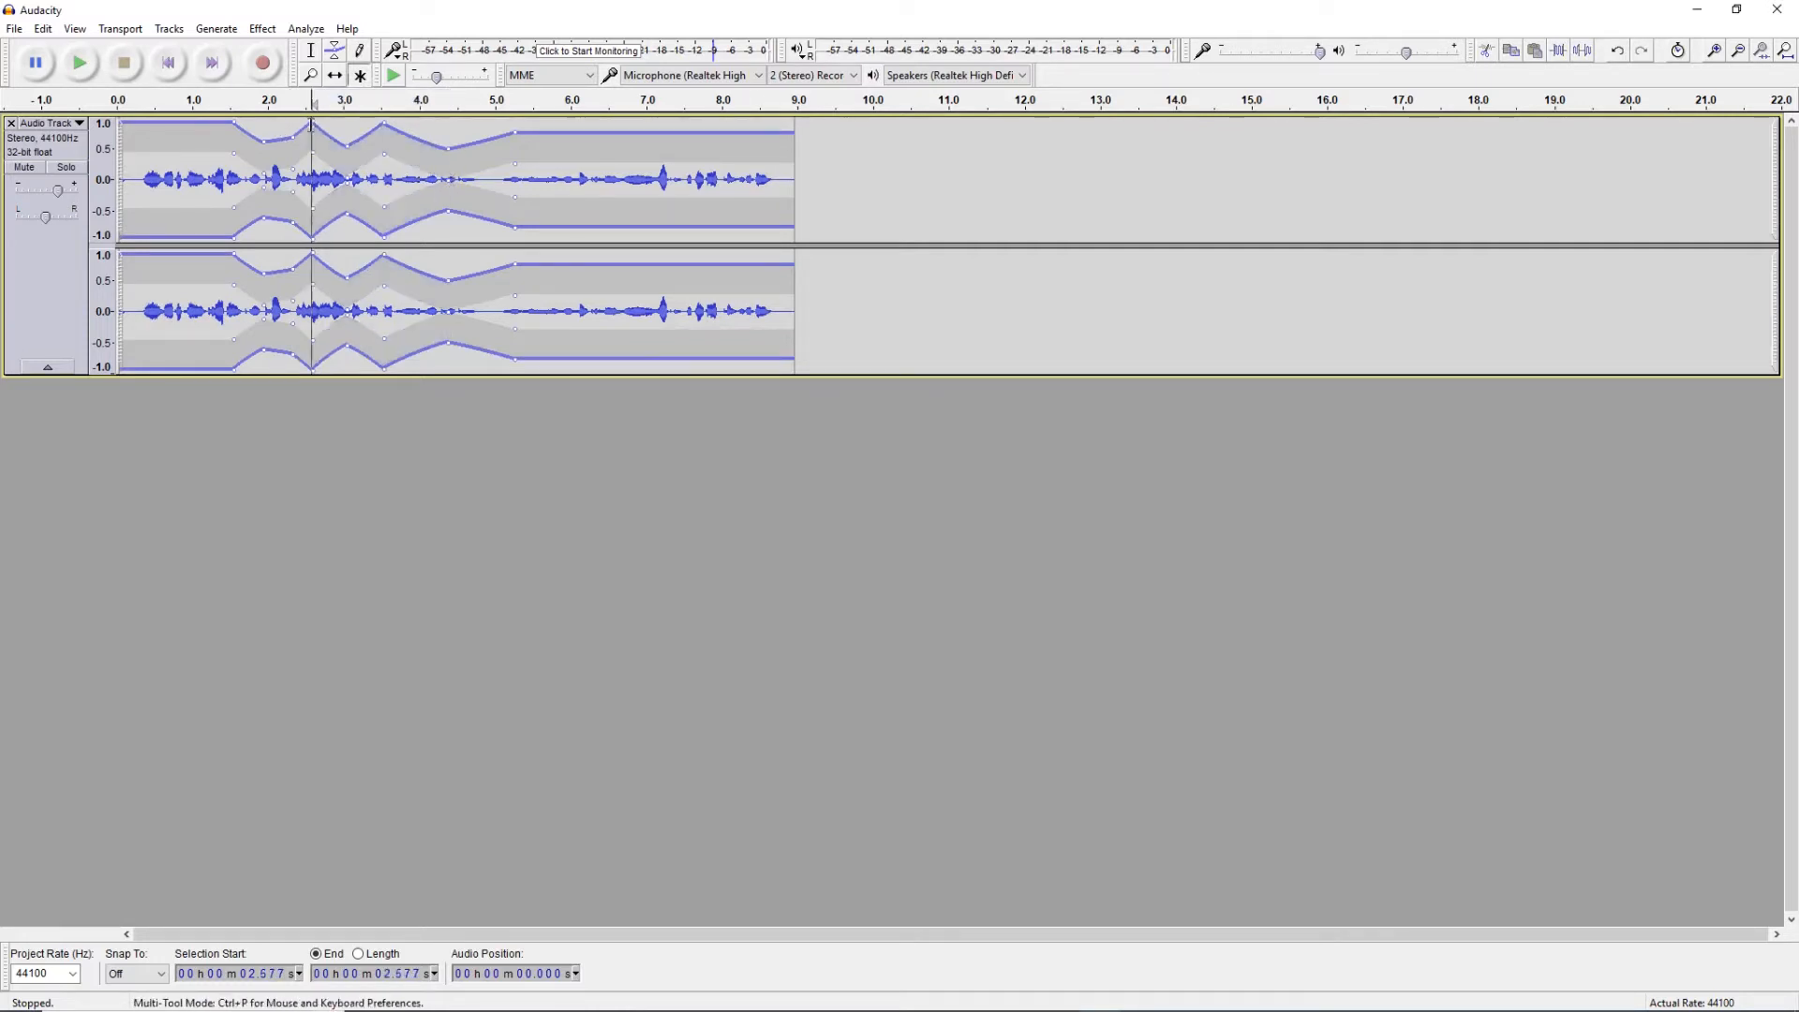
left_click(352, 145)
left_click_drag(353, 143, 363, 145)
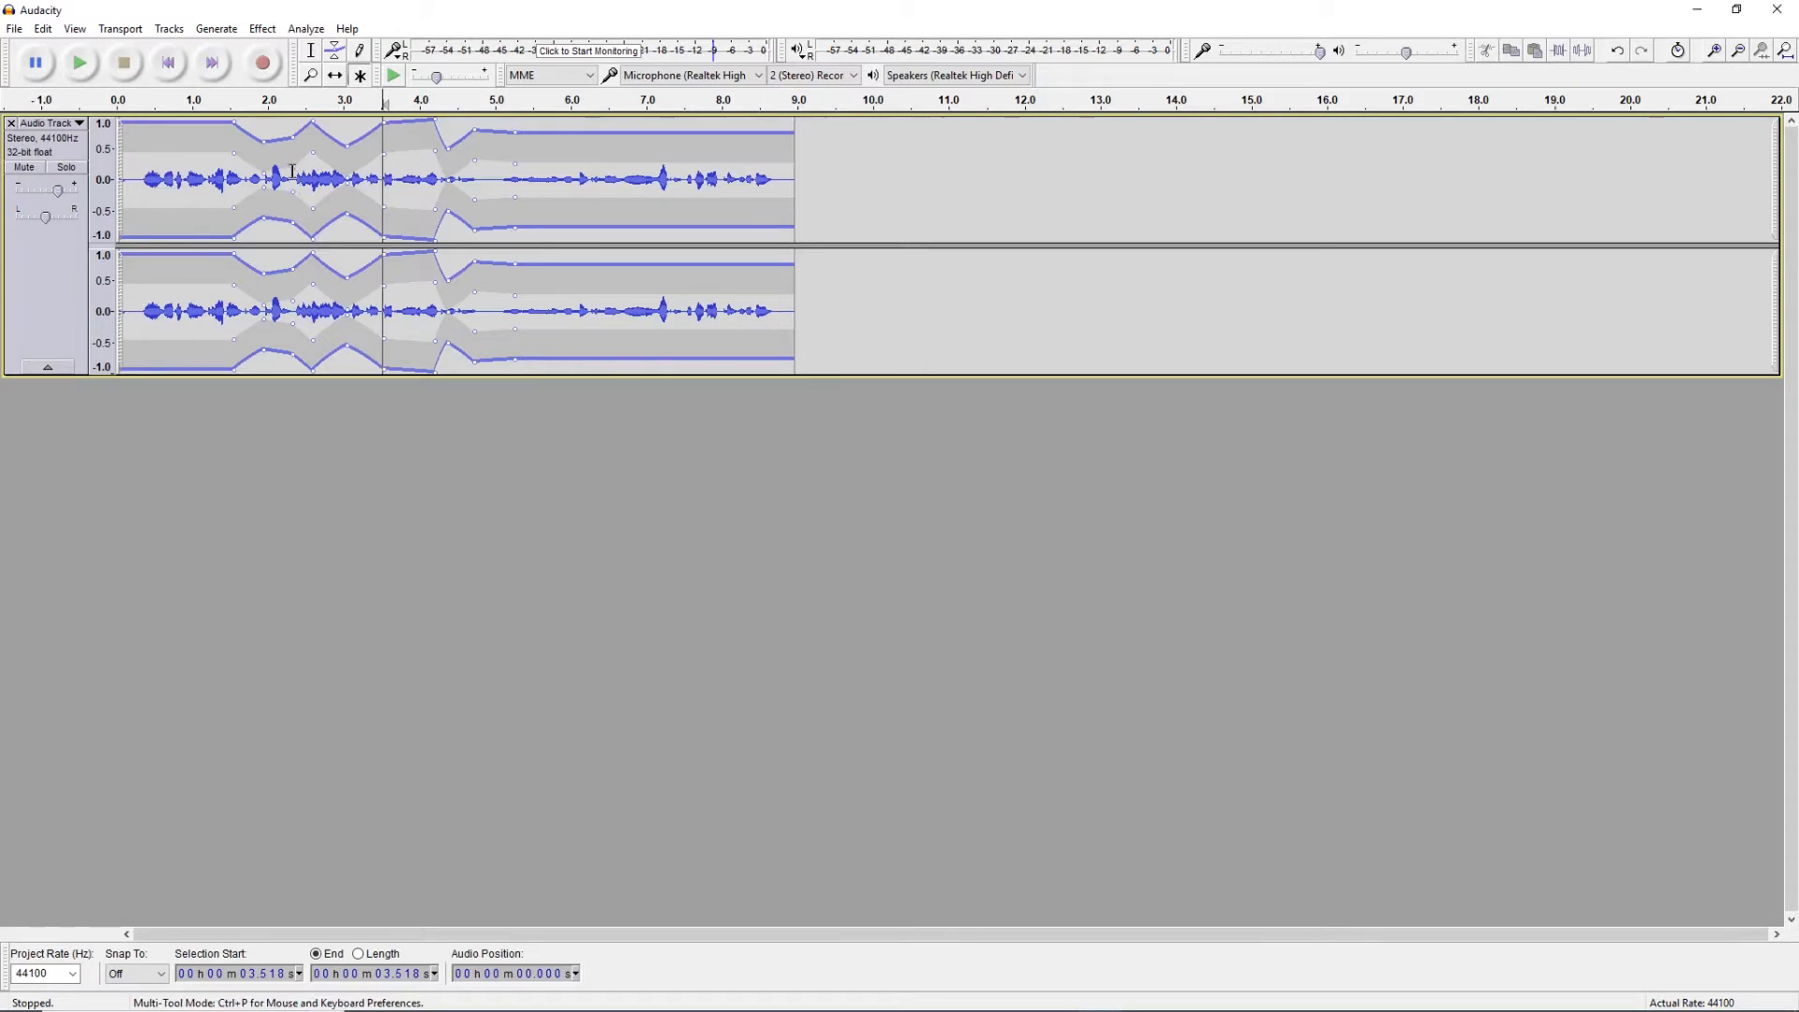
- Delete the existing audio track and record a new voice clip about 4.5 s long
left_click(11, 123)
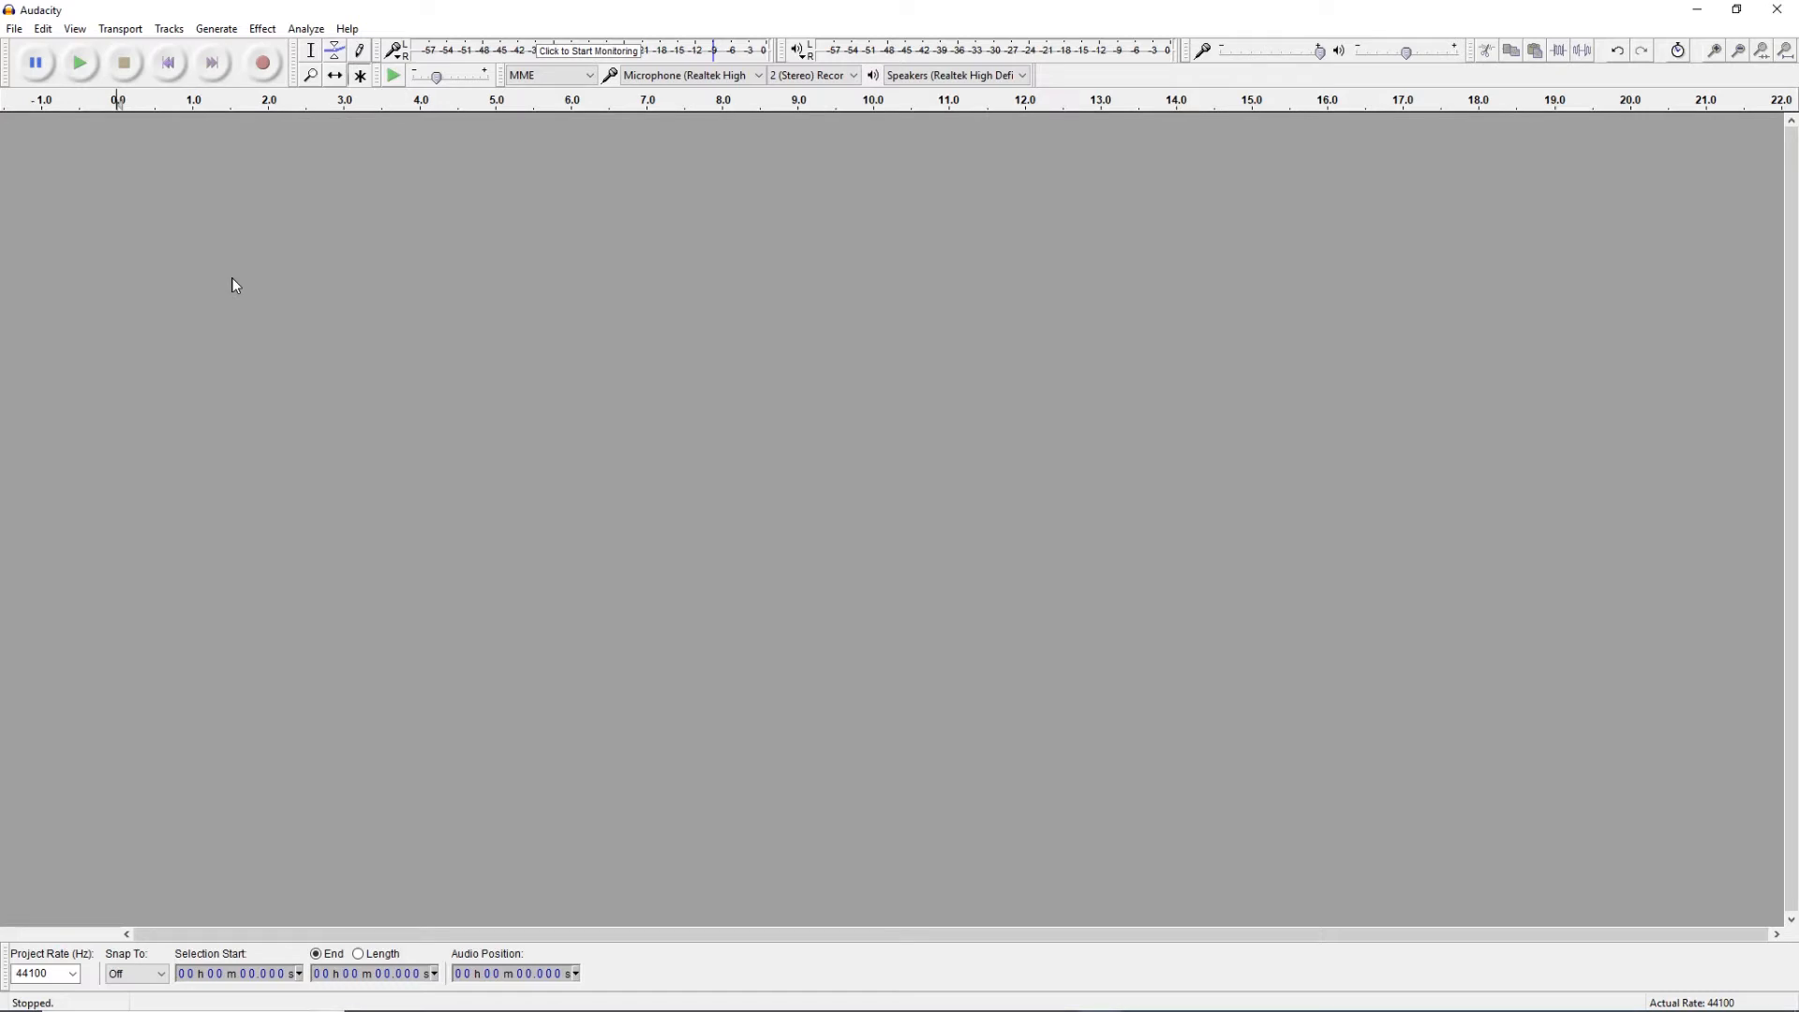
left_click(264, 66)
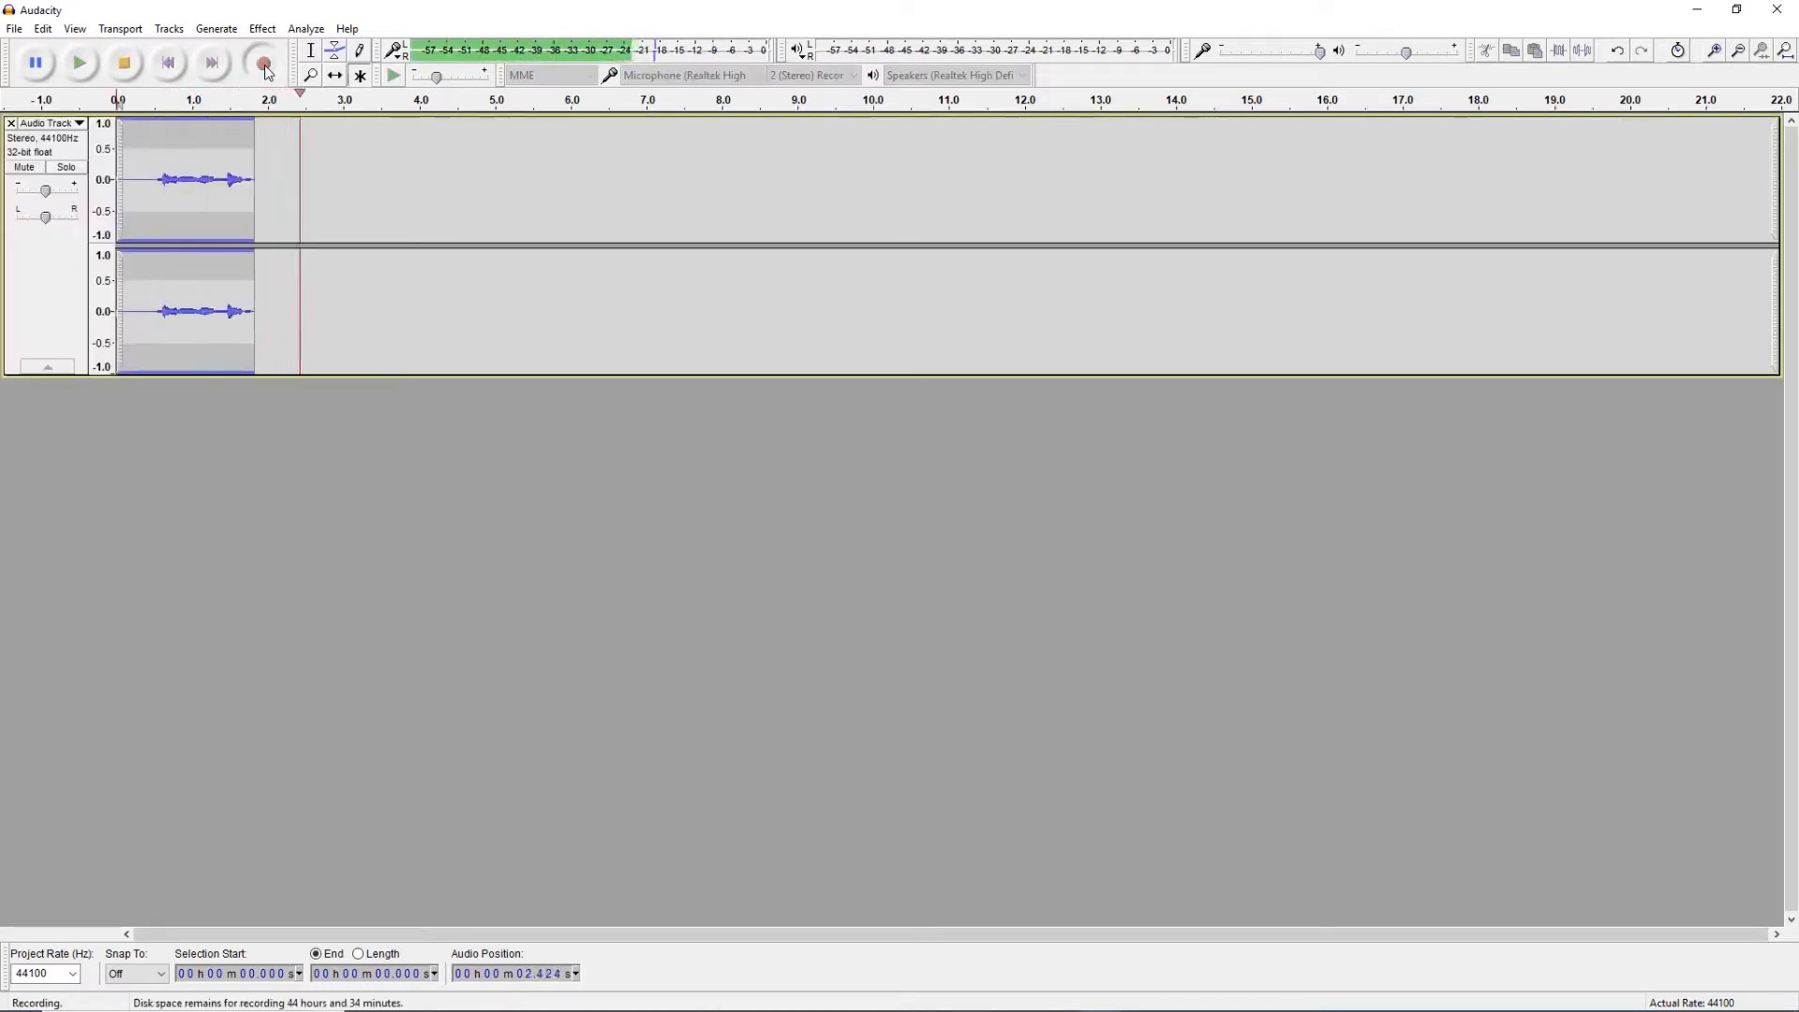
left_click(122, 65)
- Play back the new recording from about 0.58 s, then stop playback
left_click(162, 179)
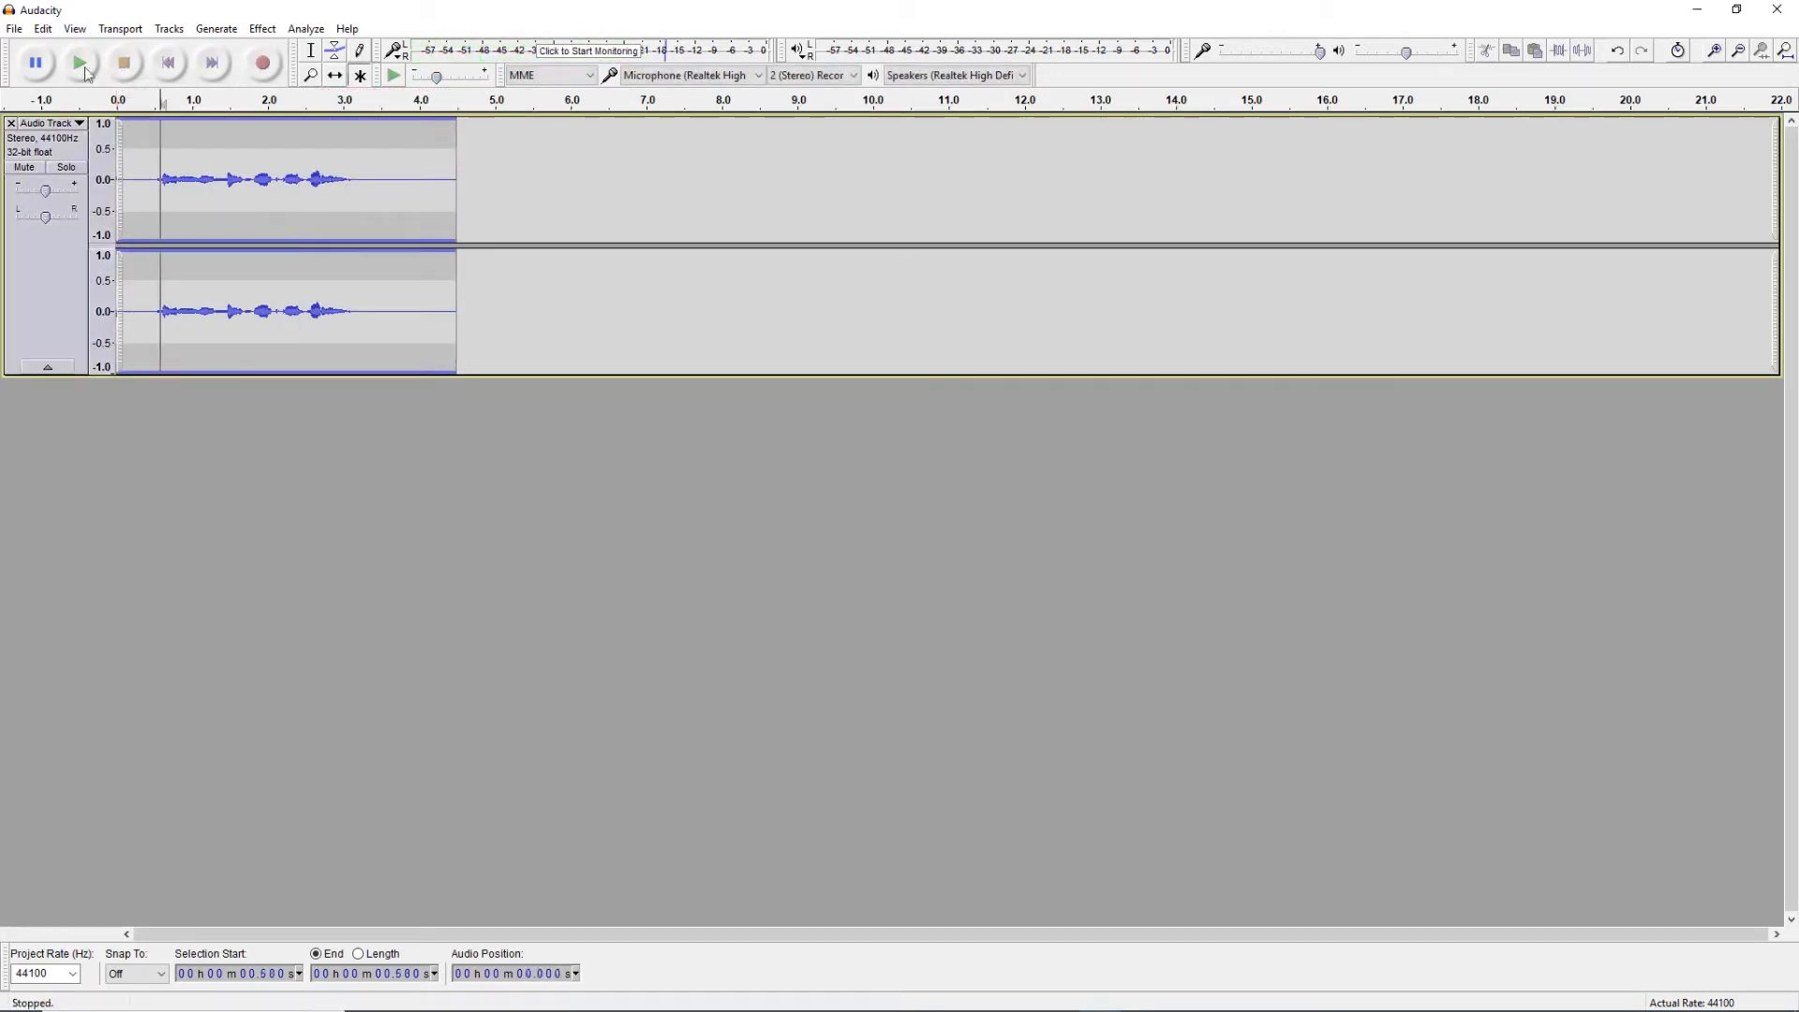
left_click(80, 64)
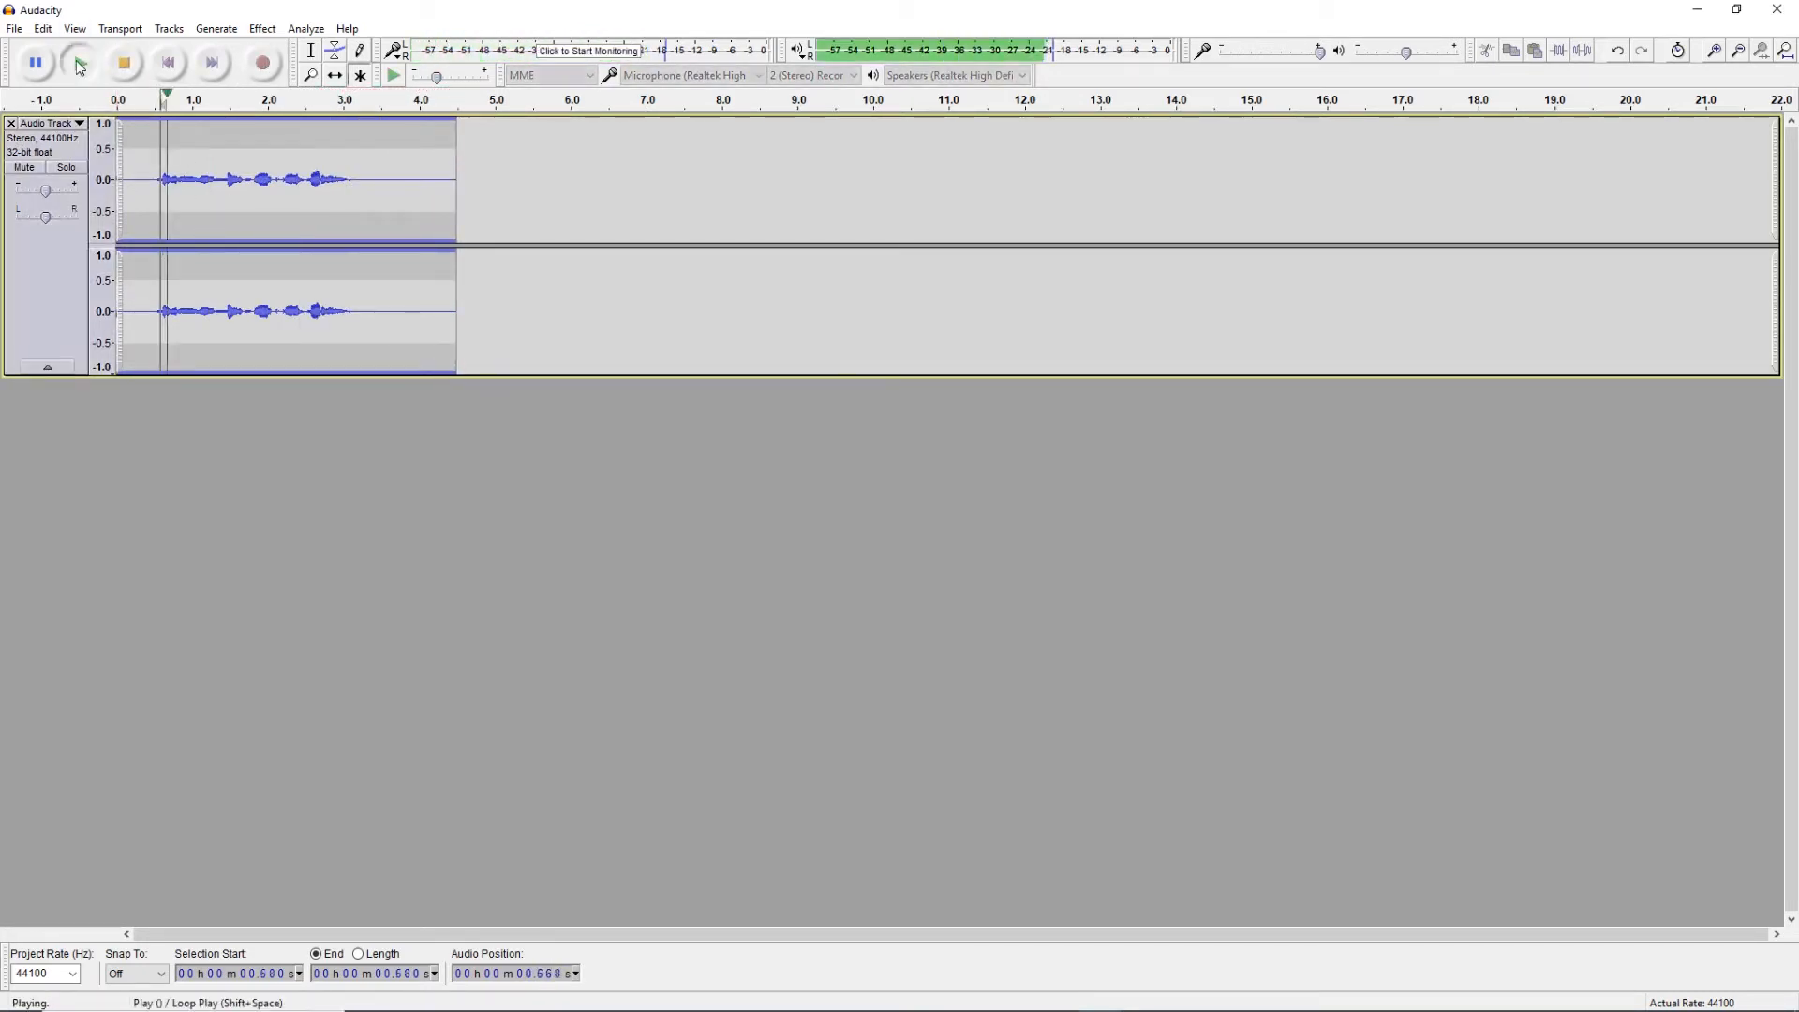
left_click(130, 67)
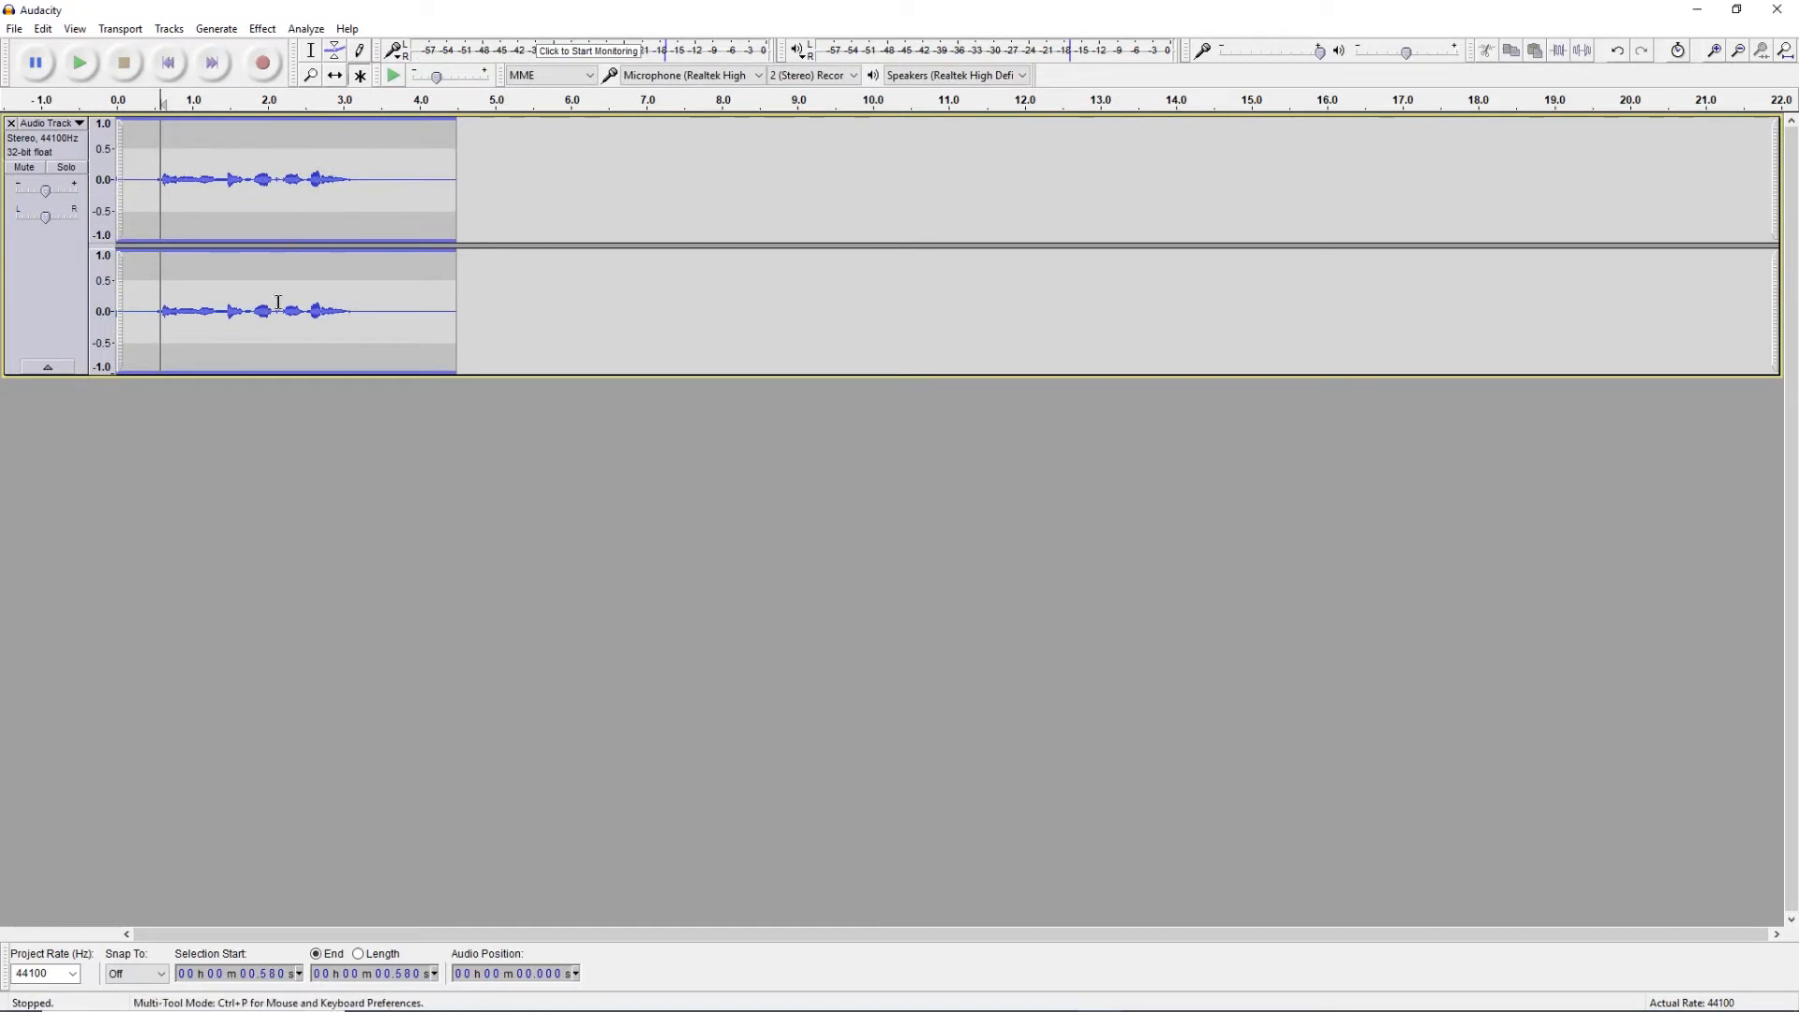
- Place the cursor just after the speech, at about 3.12 s, and record a second take on a new track from there
left_click(357, 310)
left_click(379, 190)
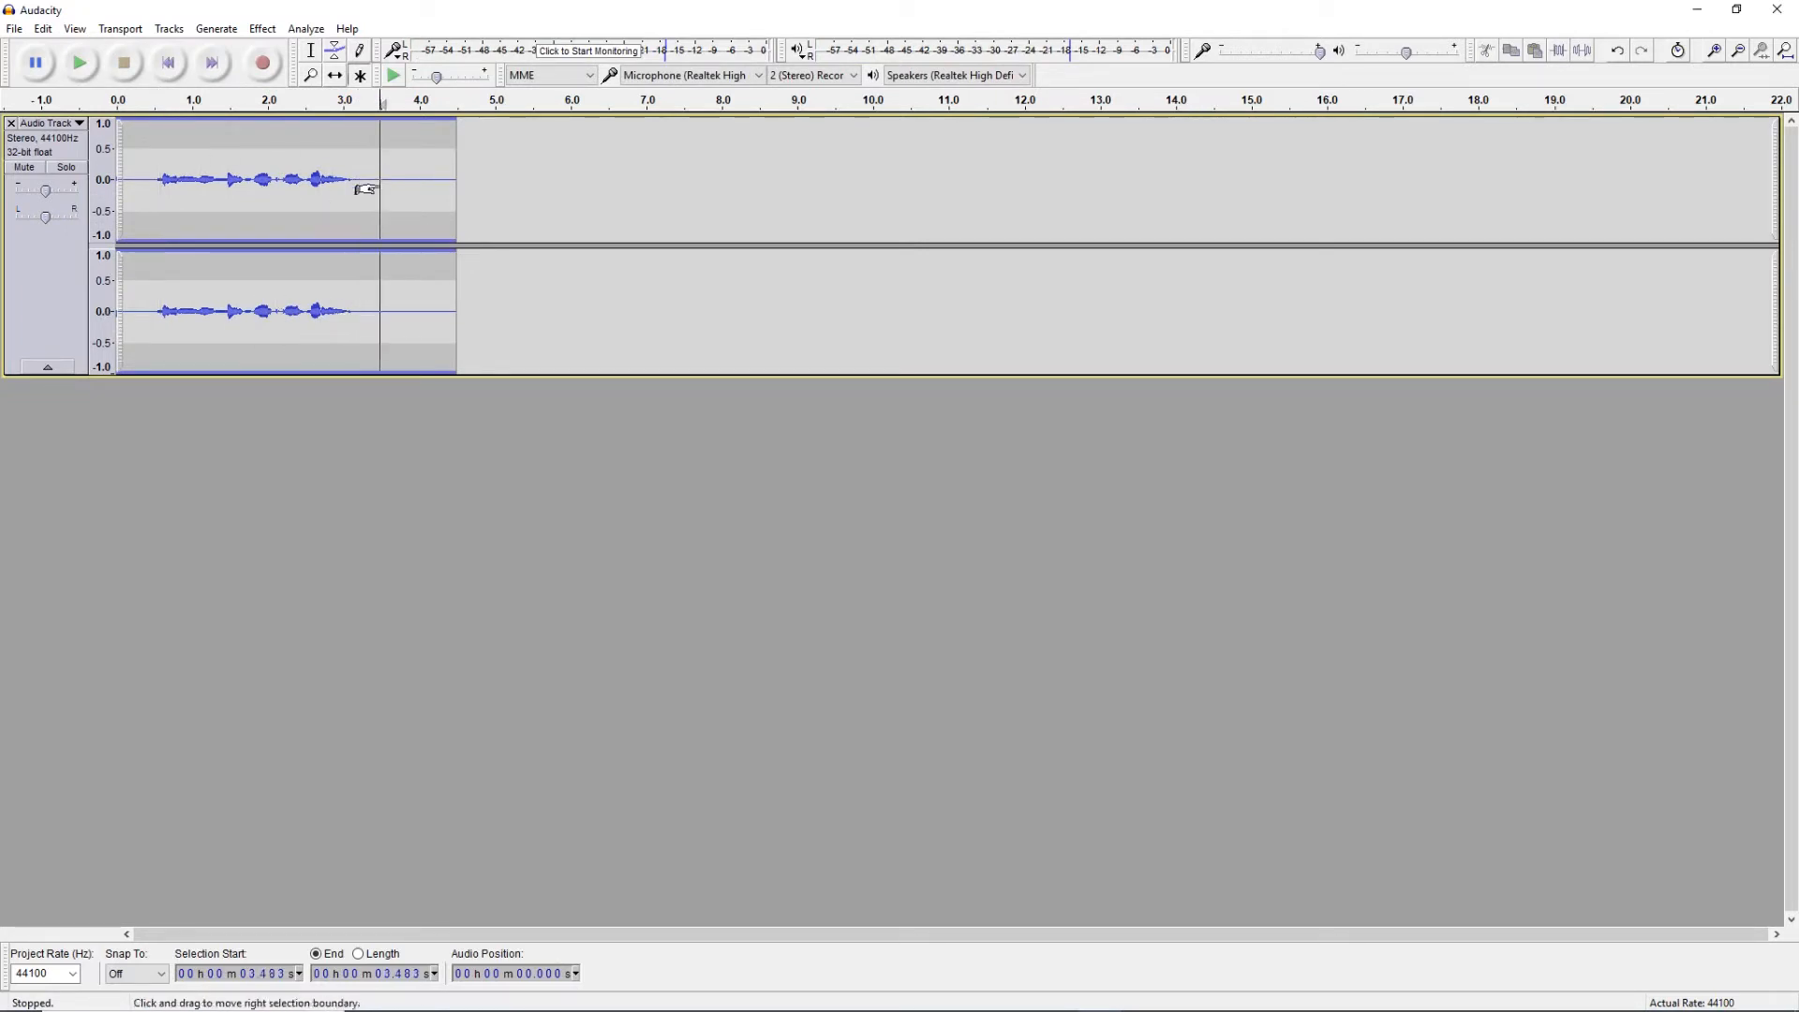
left_click_drag(365, 189, 352, 179)
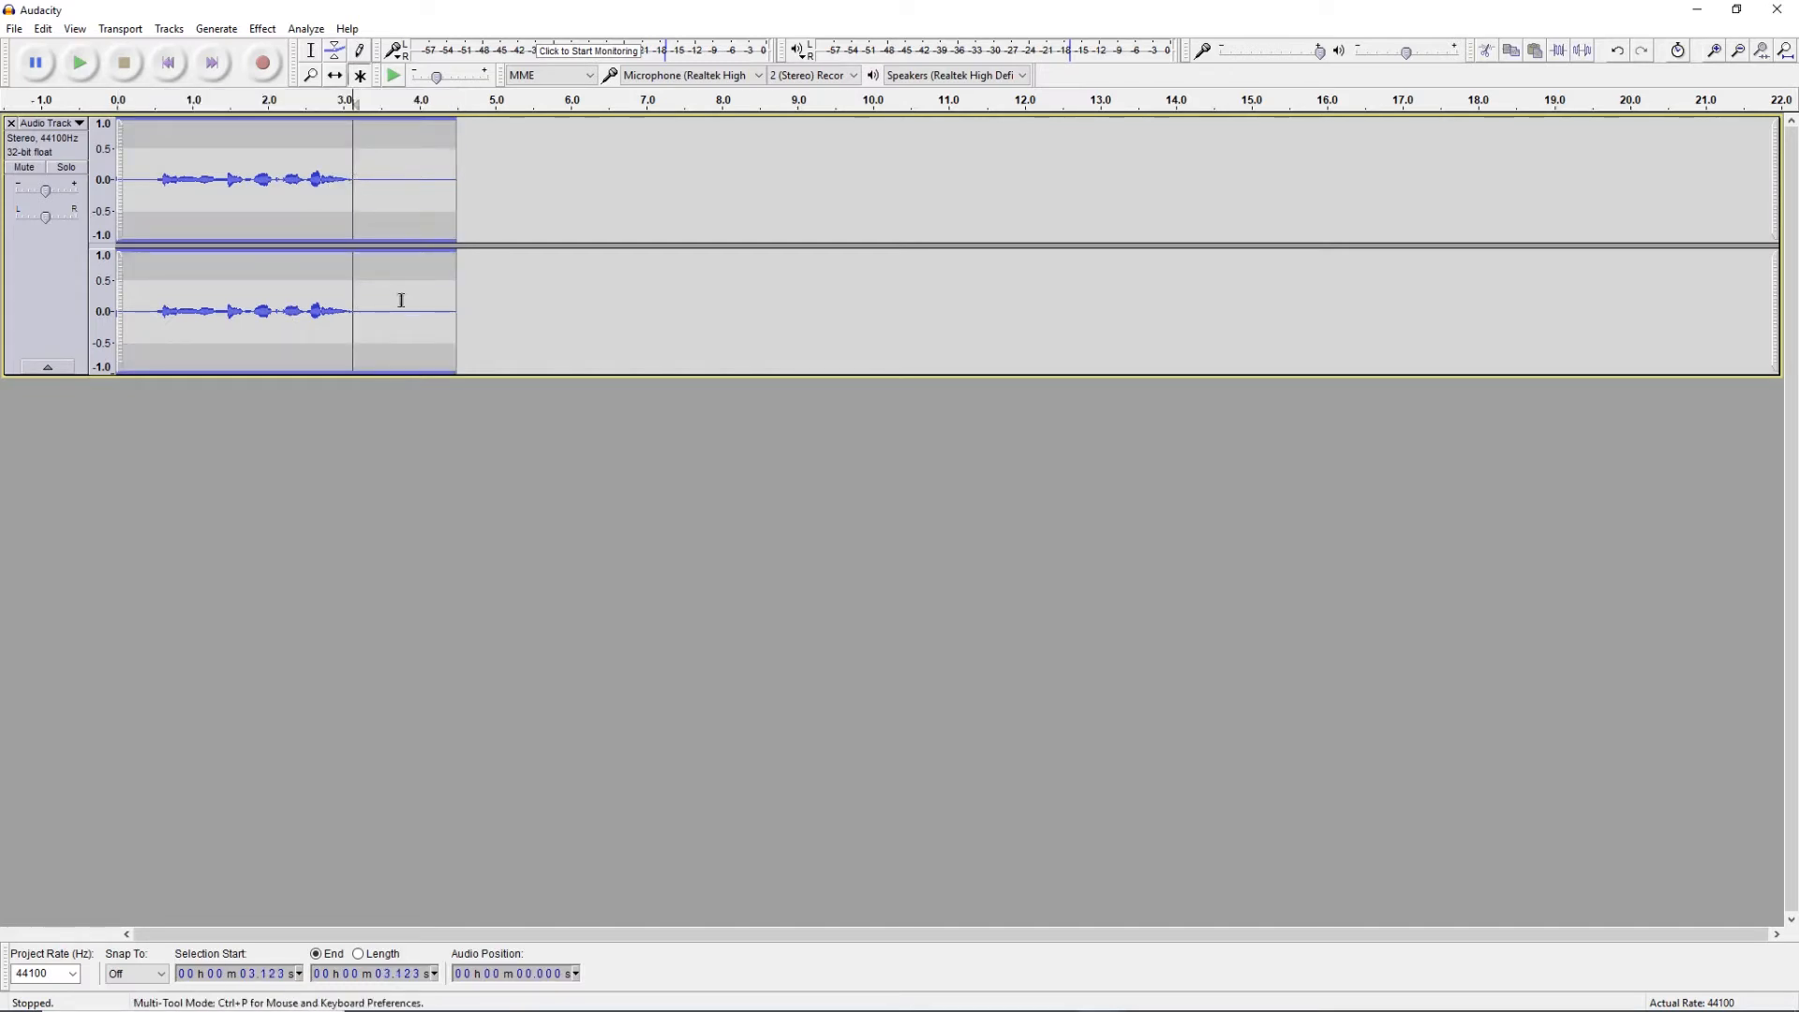
left_click(264, 63)
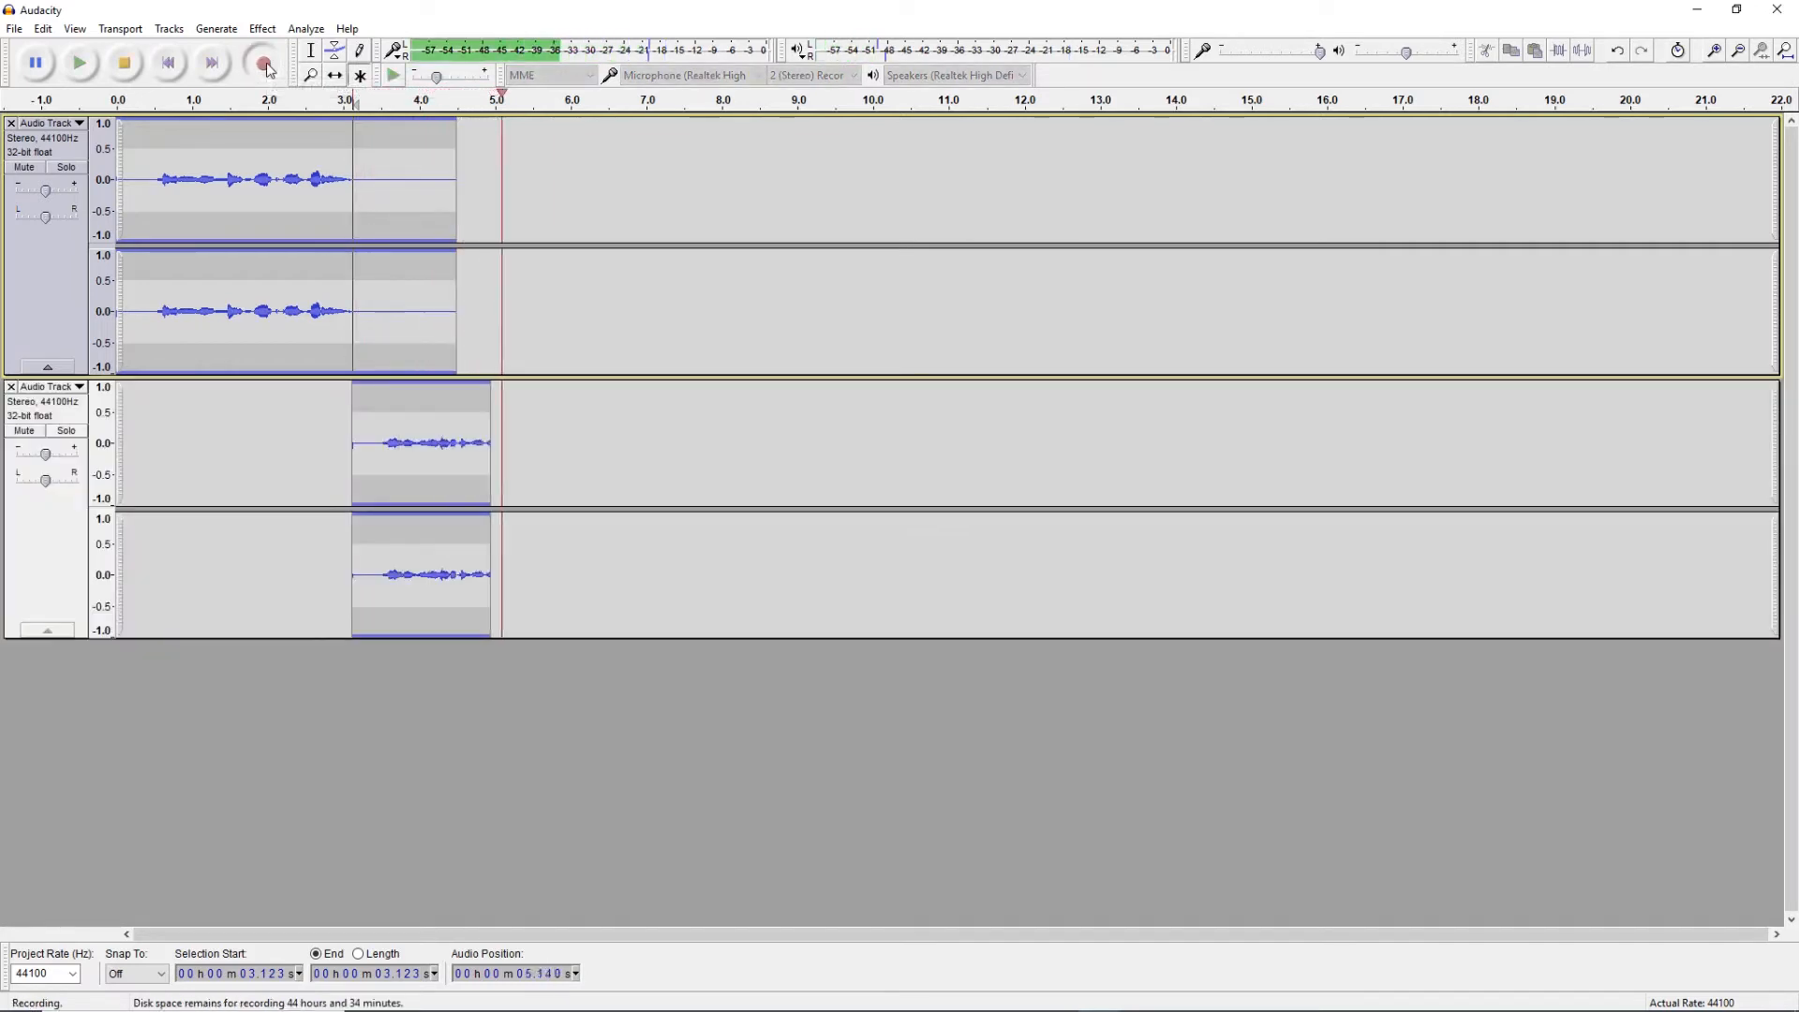
left_click(125, 64)
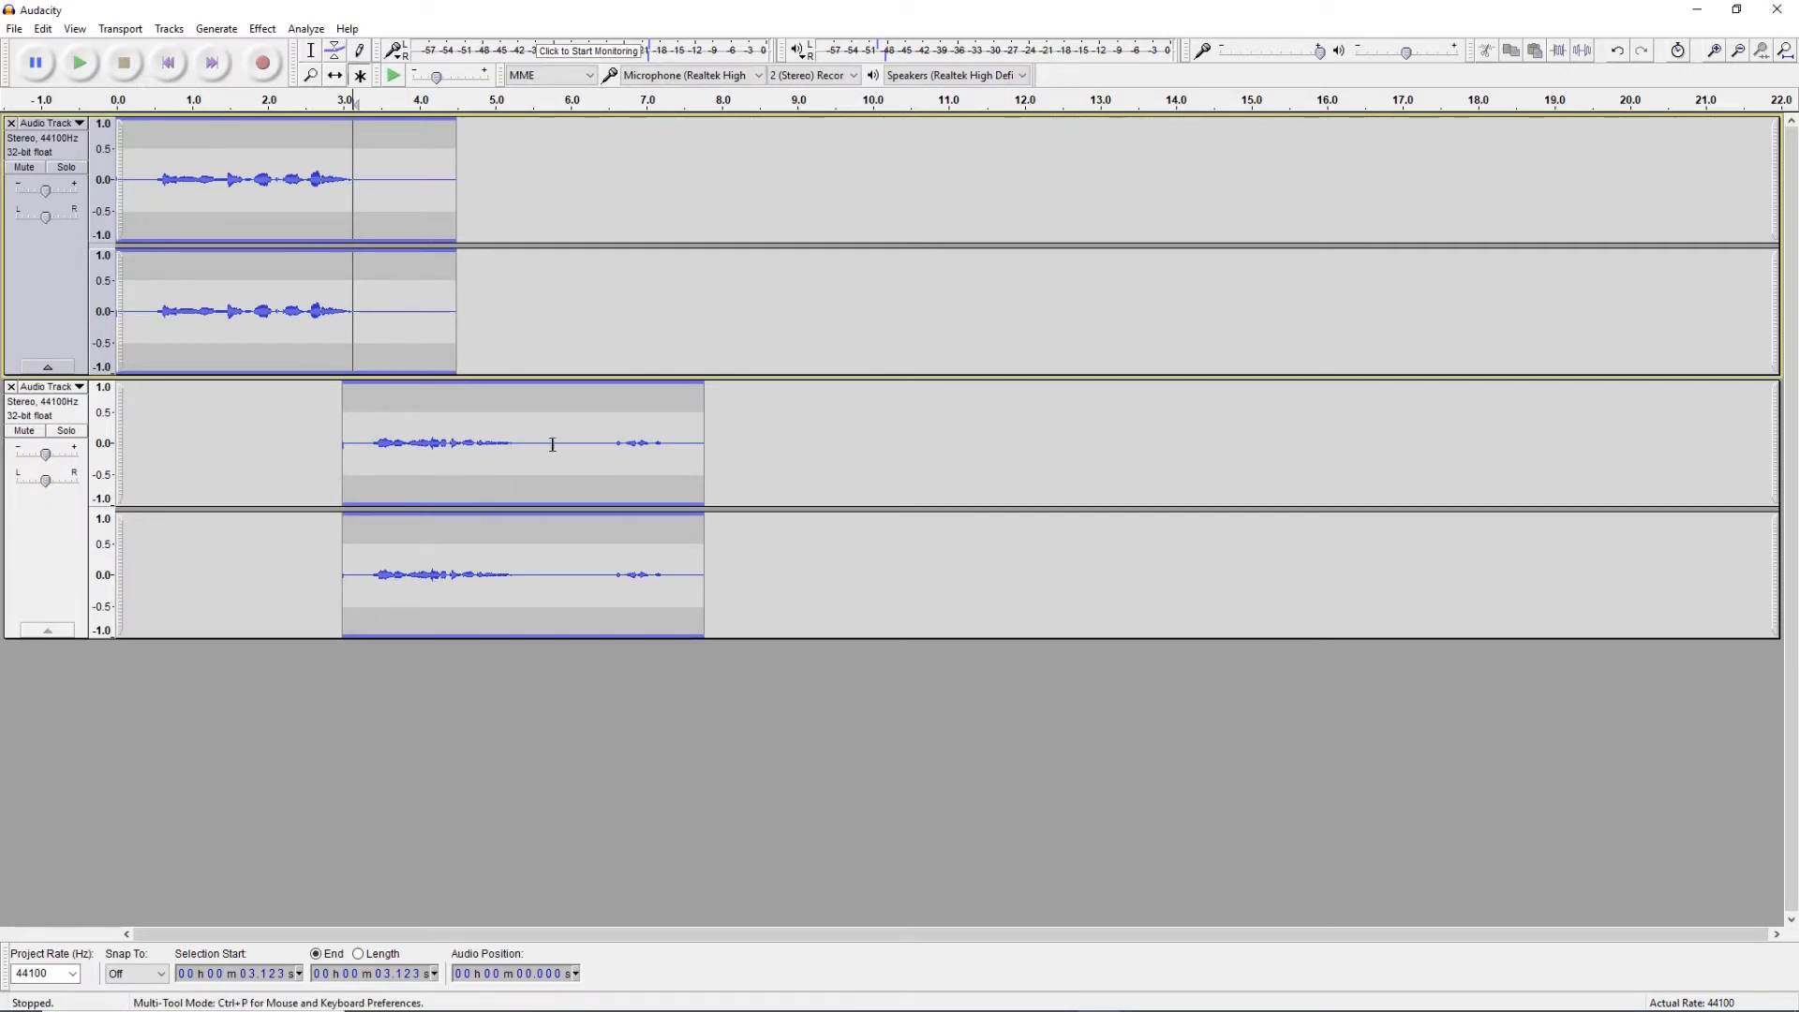
- Delete the second take's audio after about 5.77 s and record a third take on a new track from about 5.46 s
left_click_drag(553, 442, 736, 459)
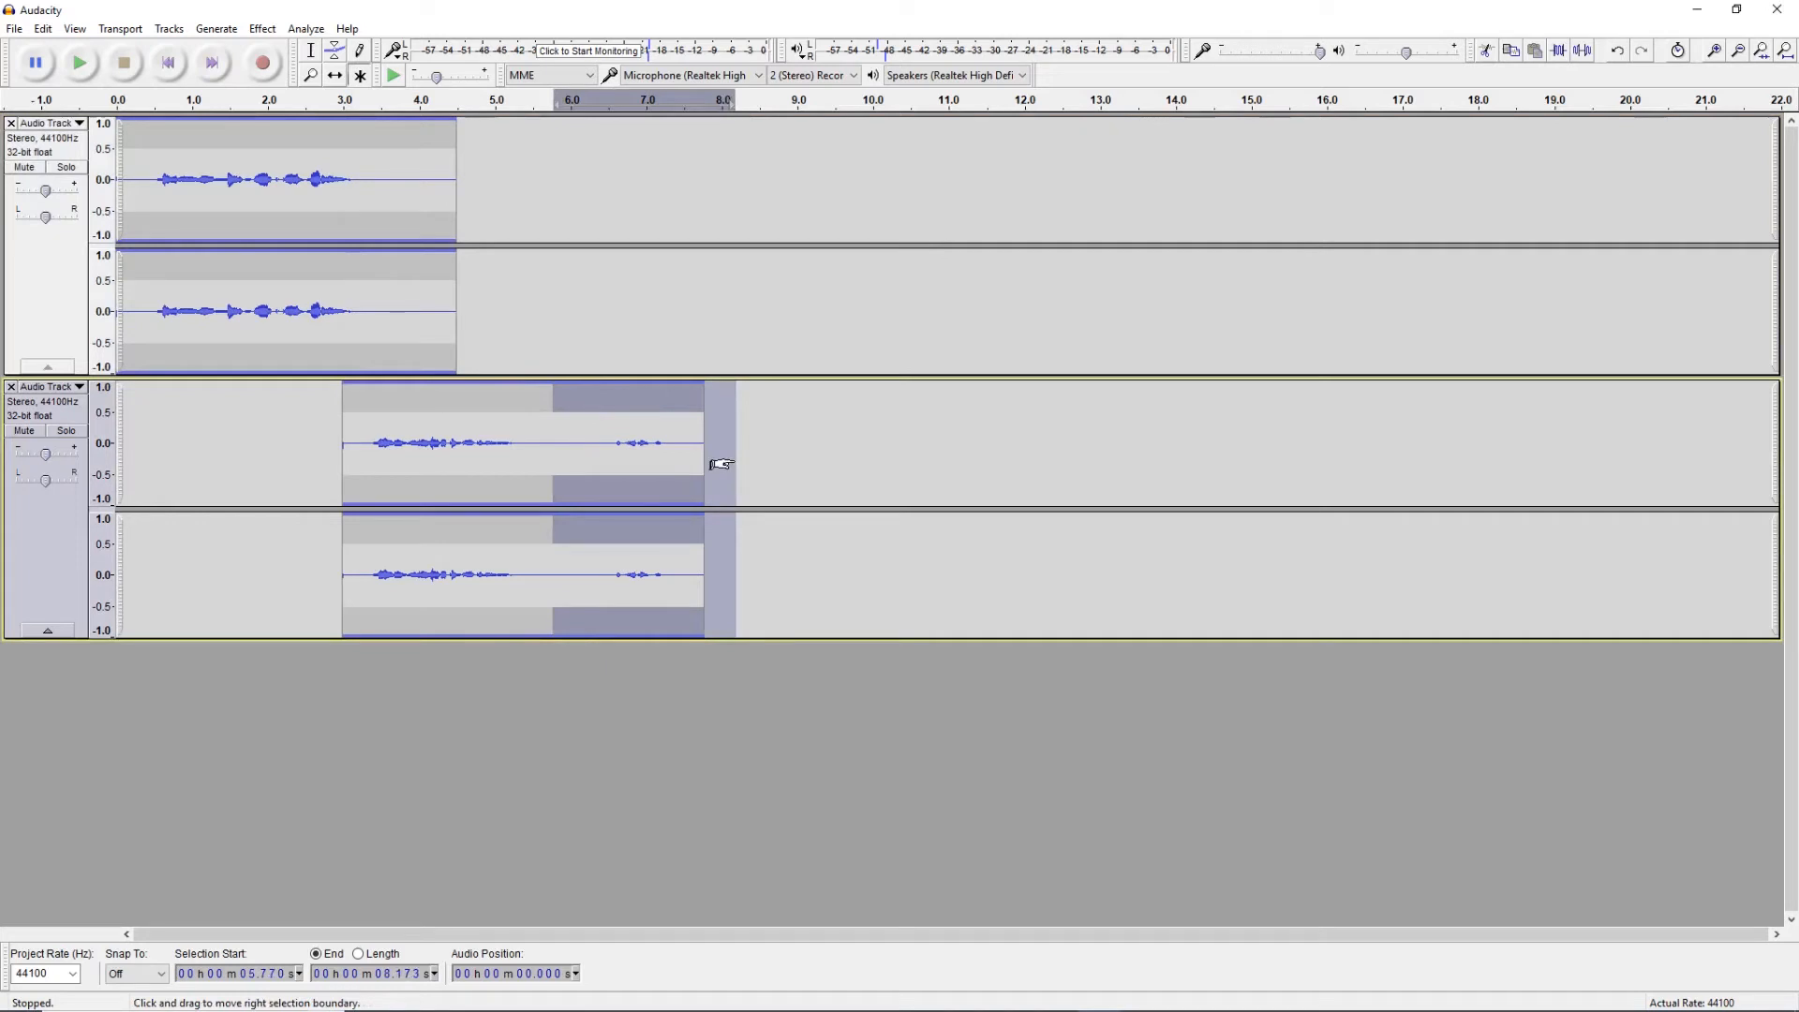
key("Delete")
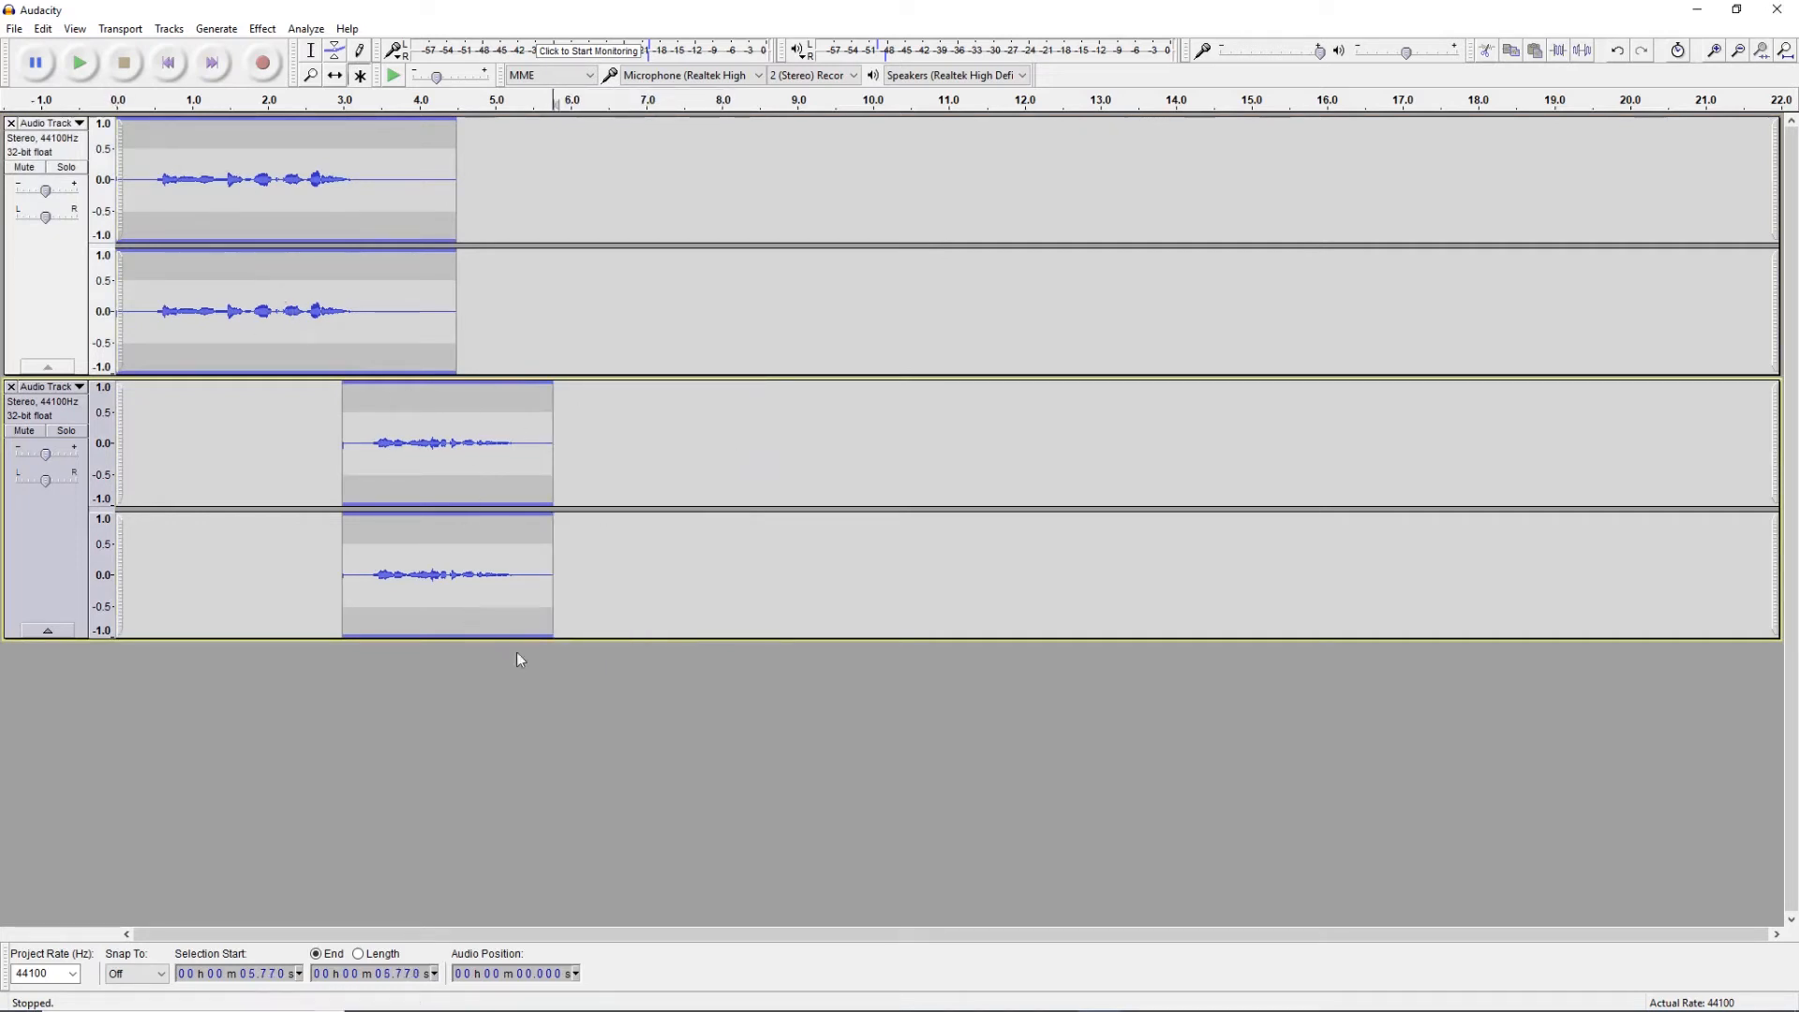
left_click(529, 587)
left_click(263, 65)
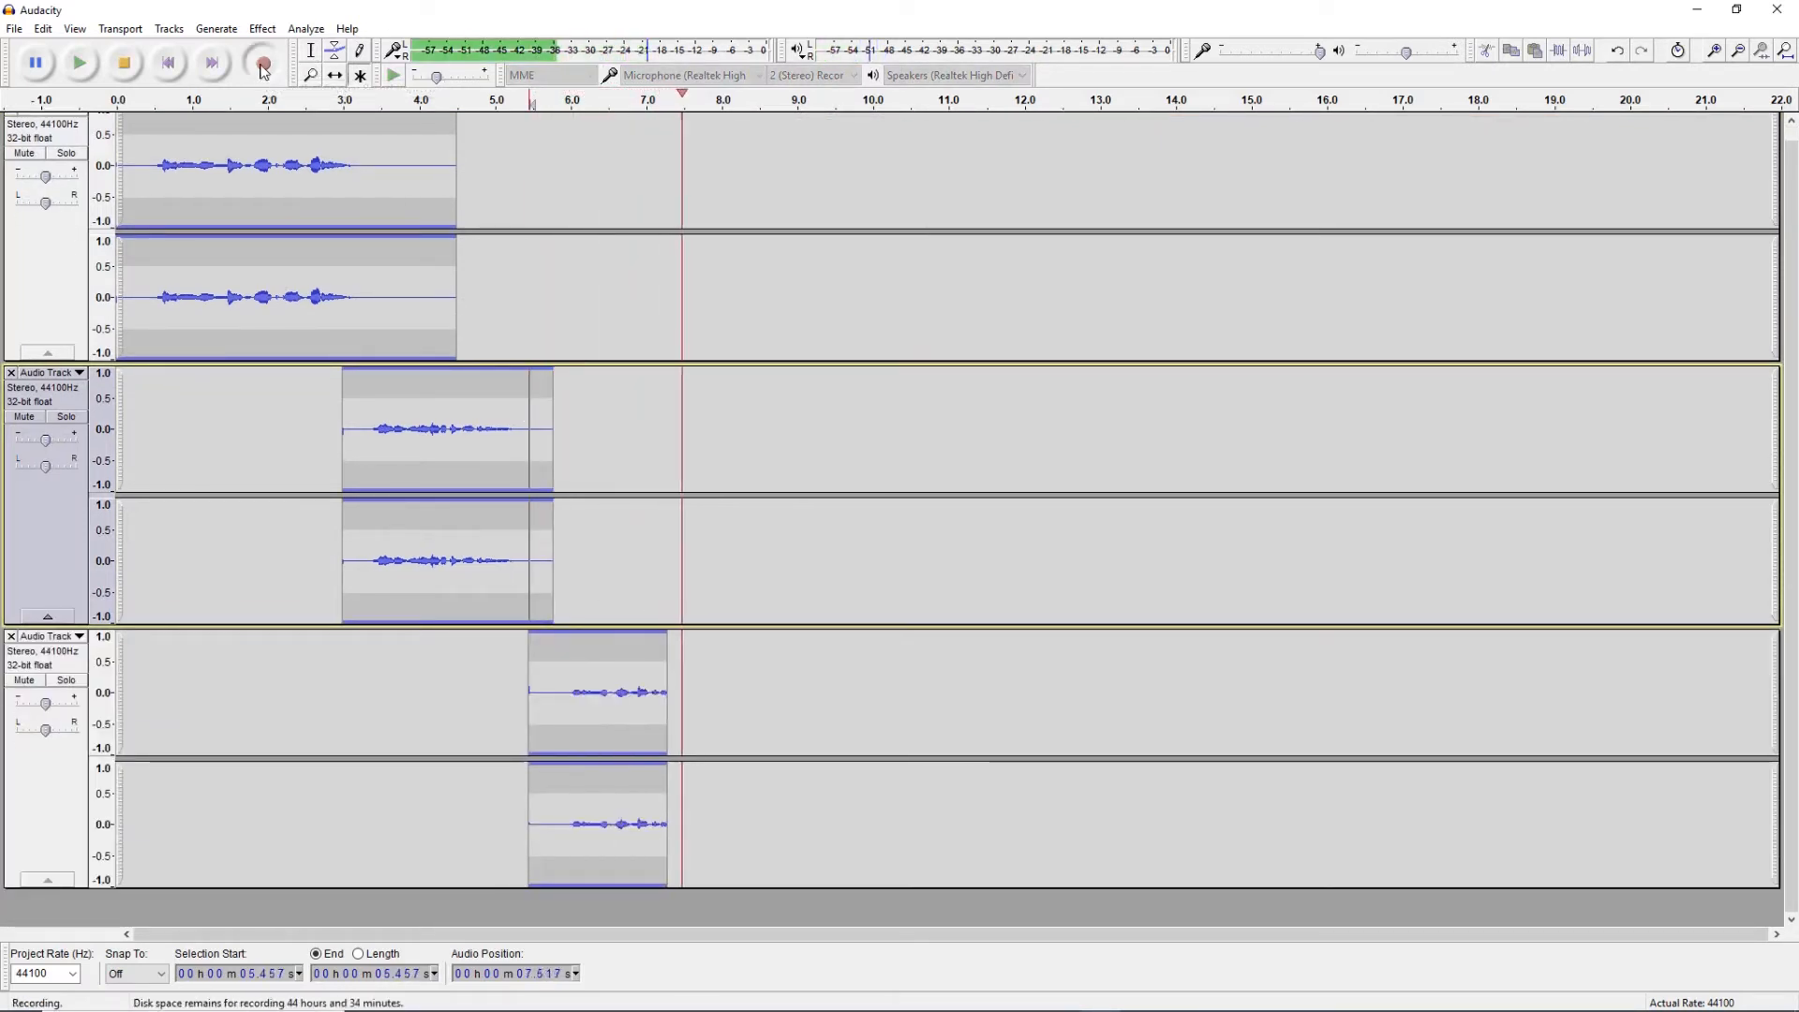
left_click(128, 66)
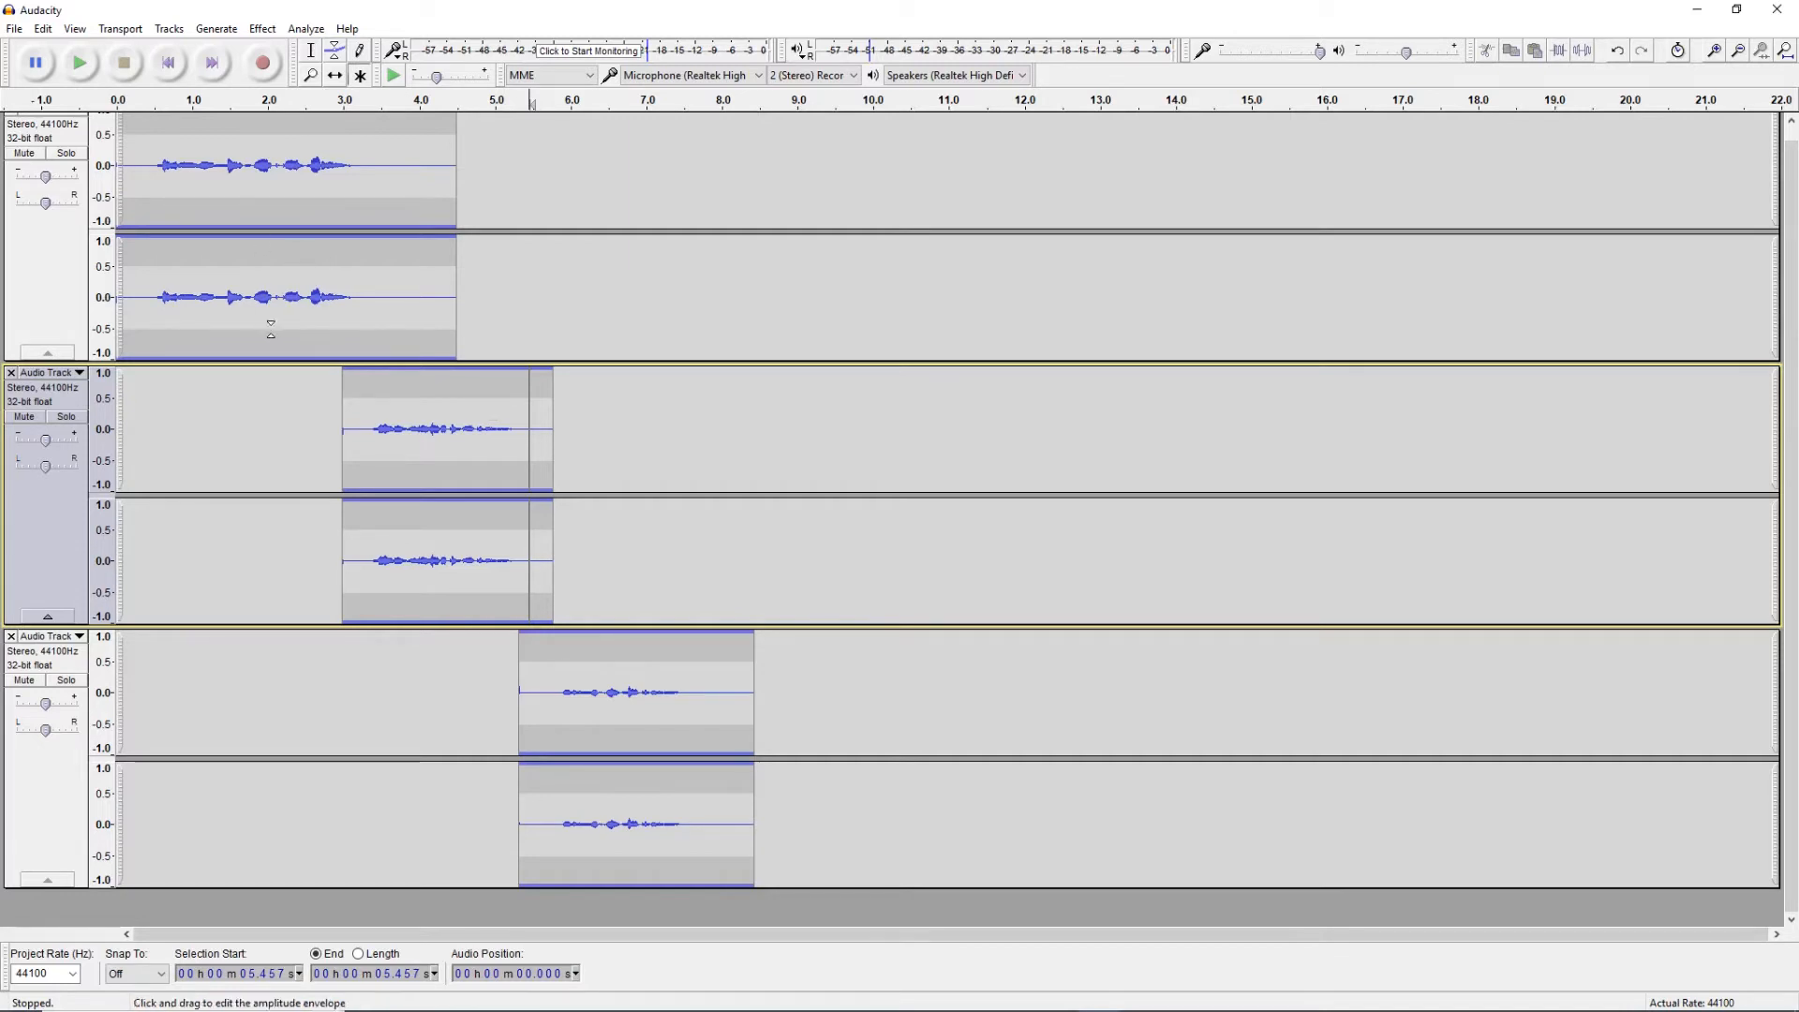
- Remove the second and third audio tracks, keeping only the first recording
left_click(390, 305)
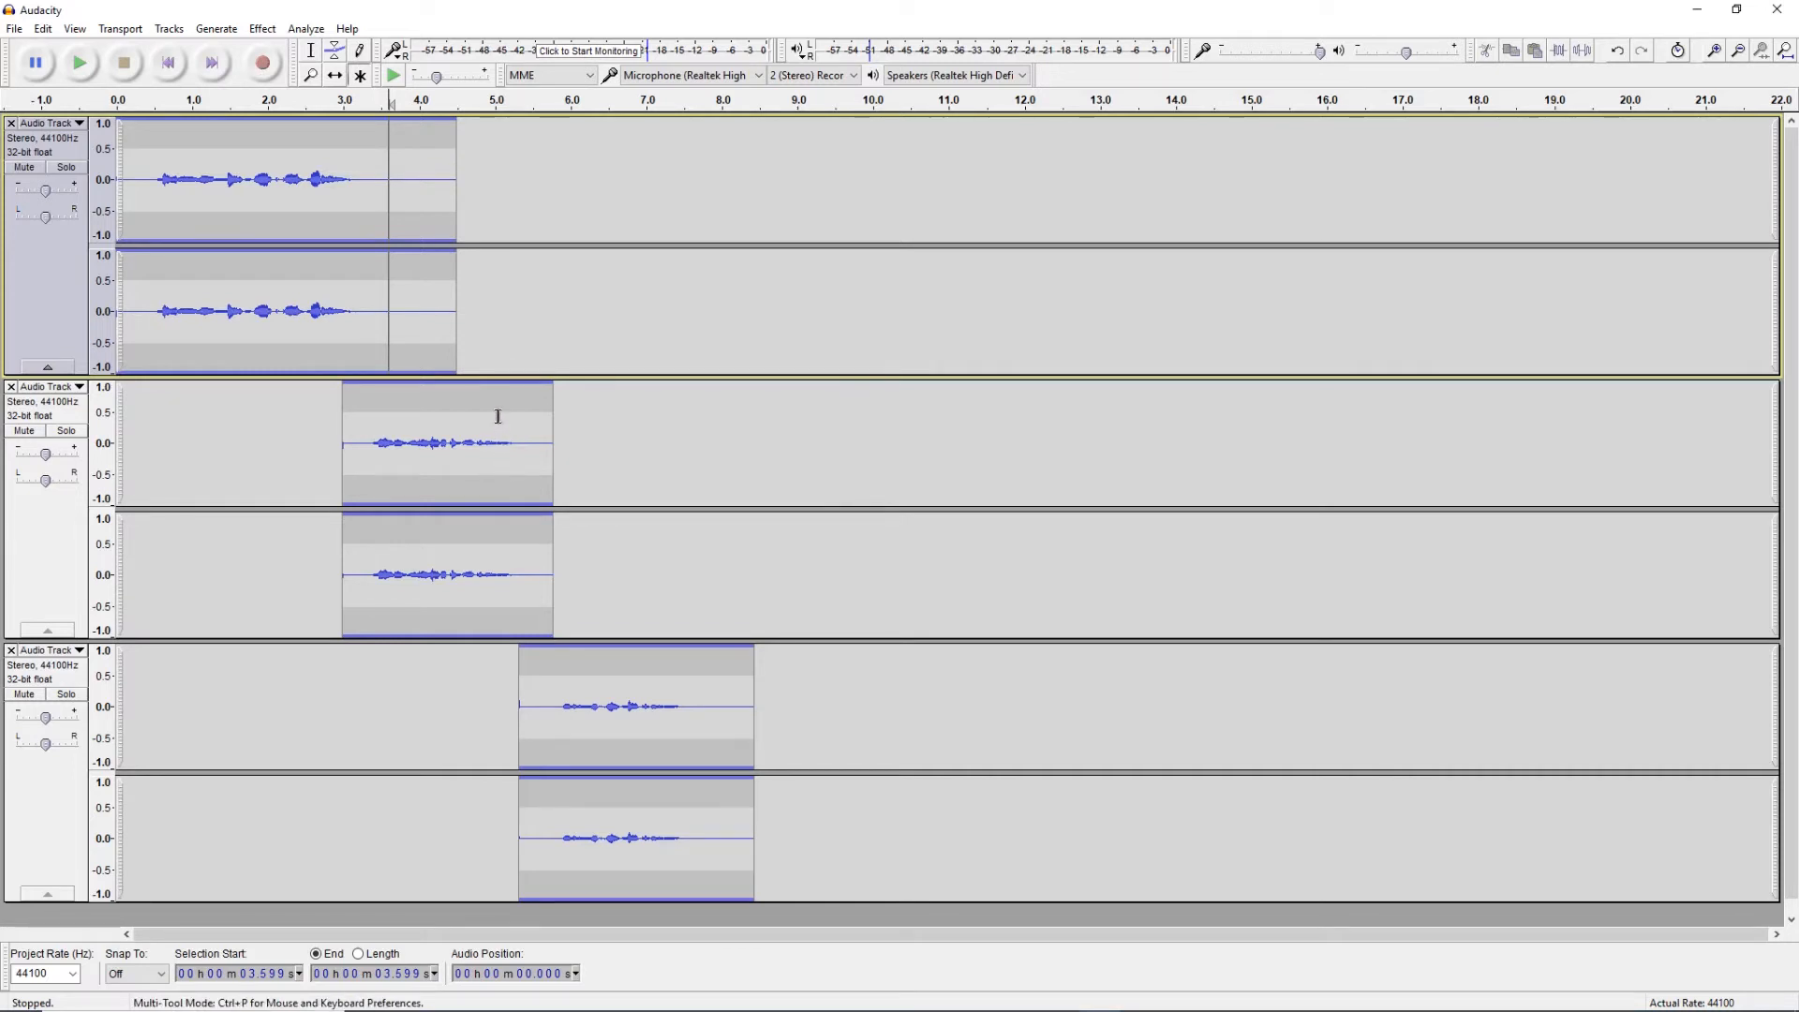
left_click(12, 387)
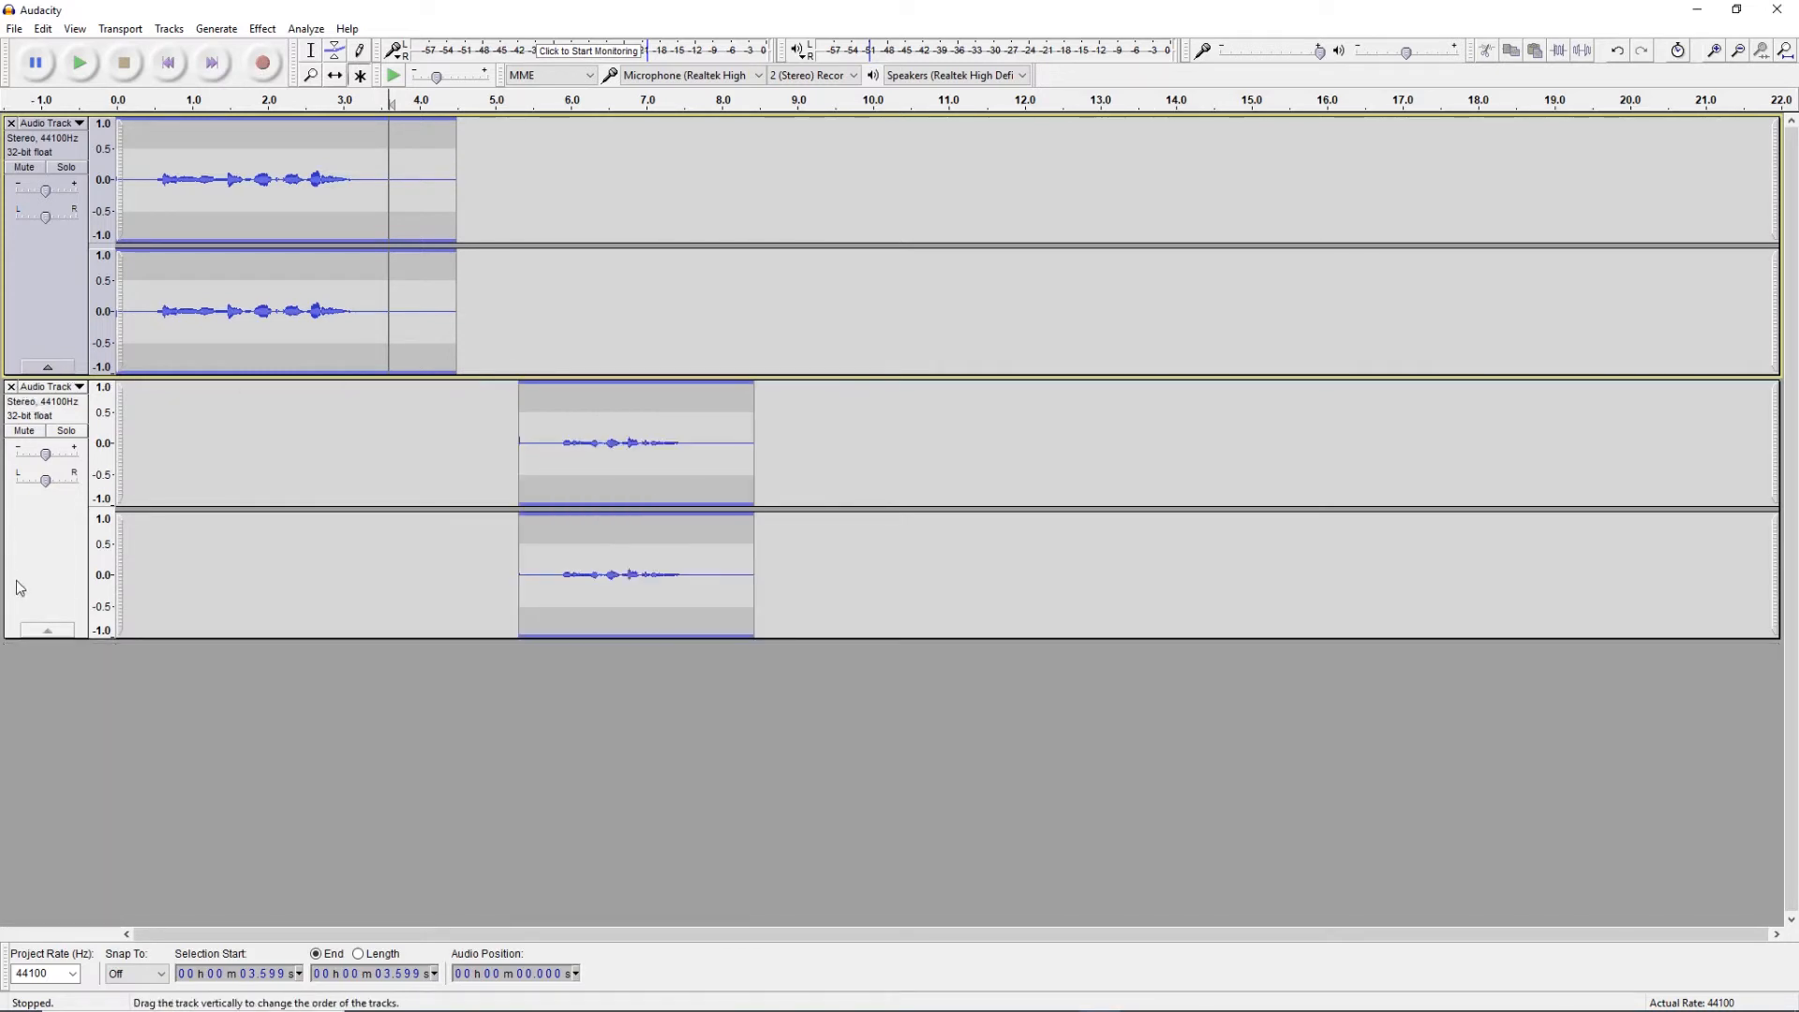
left_click(11, 388)
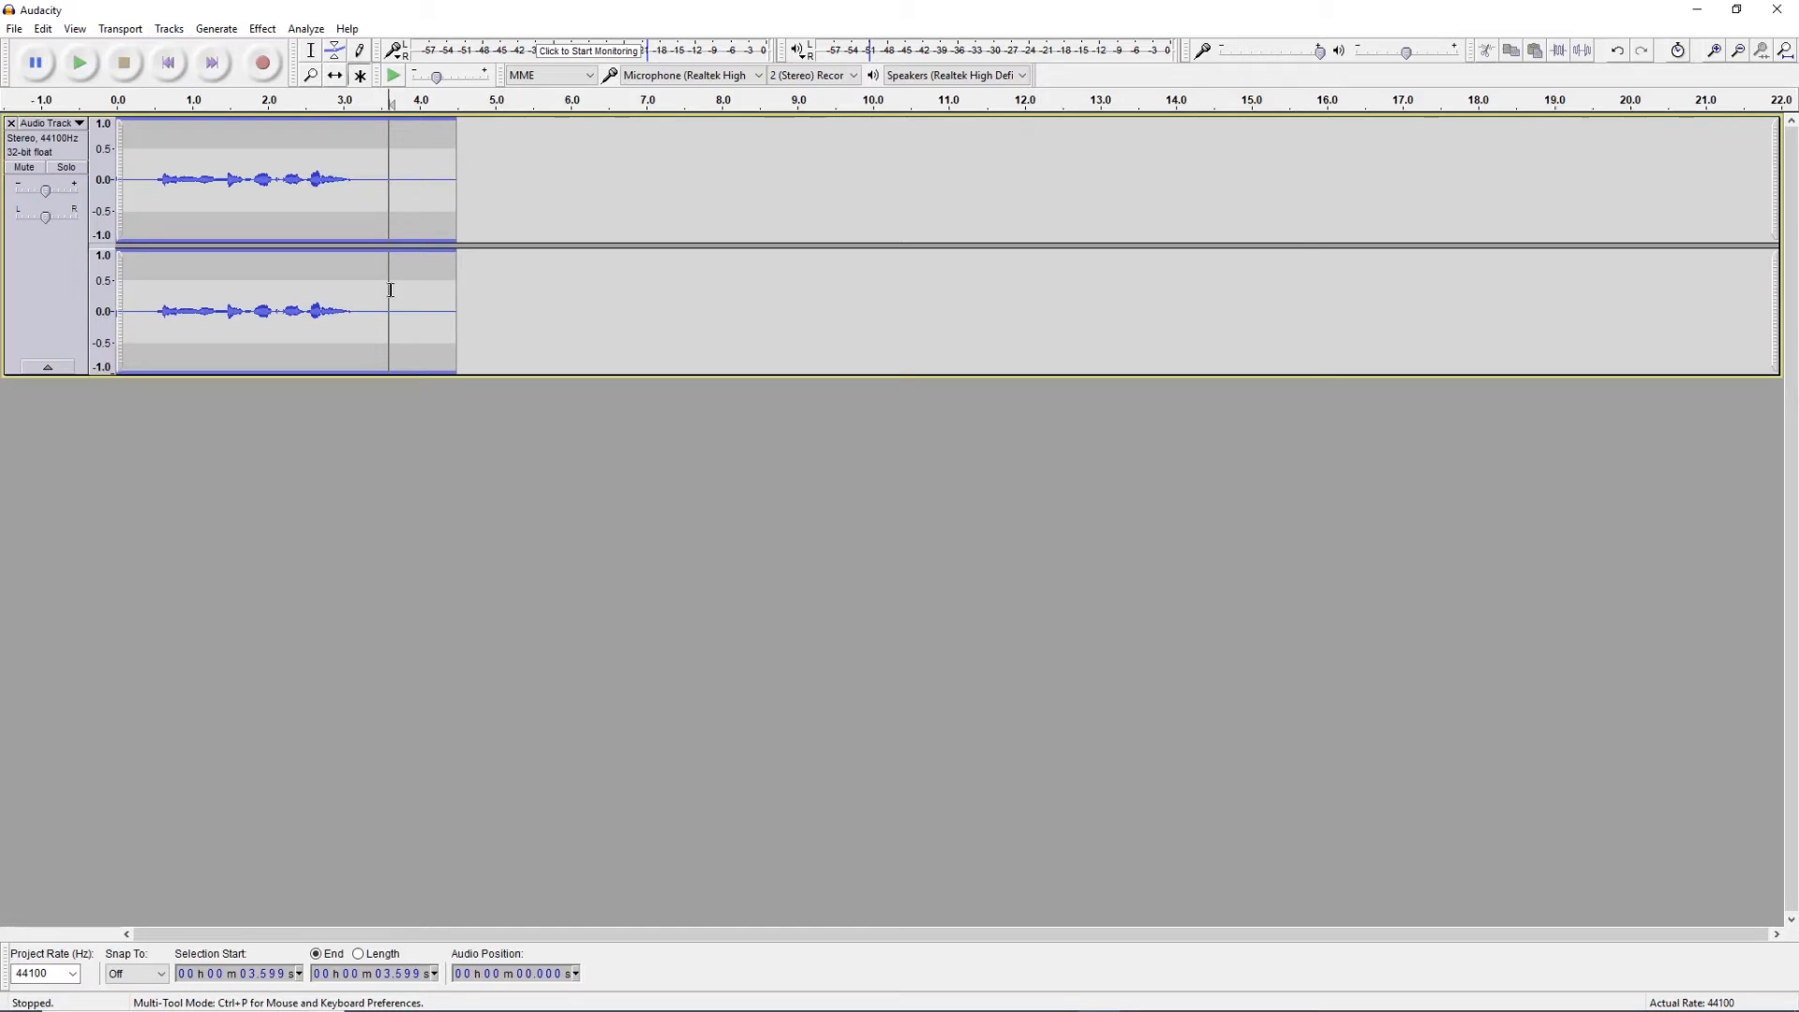
- Open the Equalization effect for the recording and draw a narrow boost of about 4 dB at 200 Hz
left_click(263, 30)
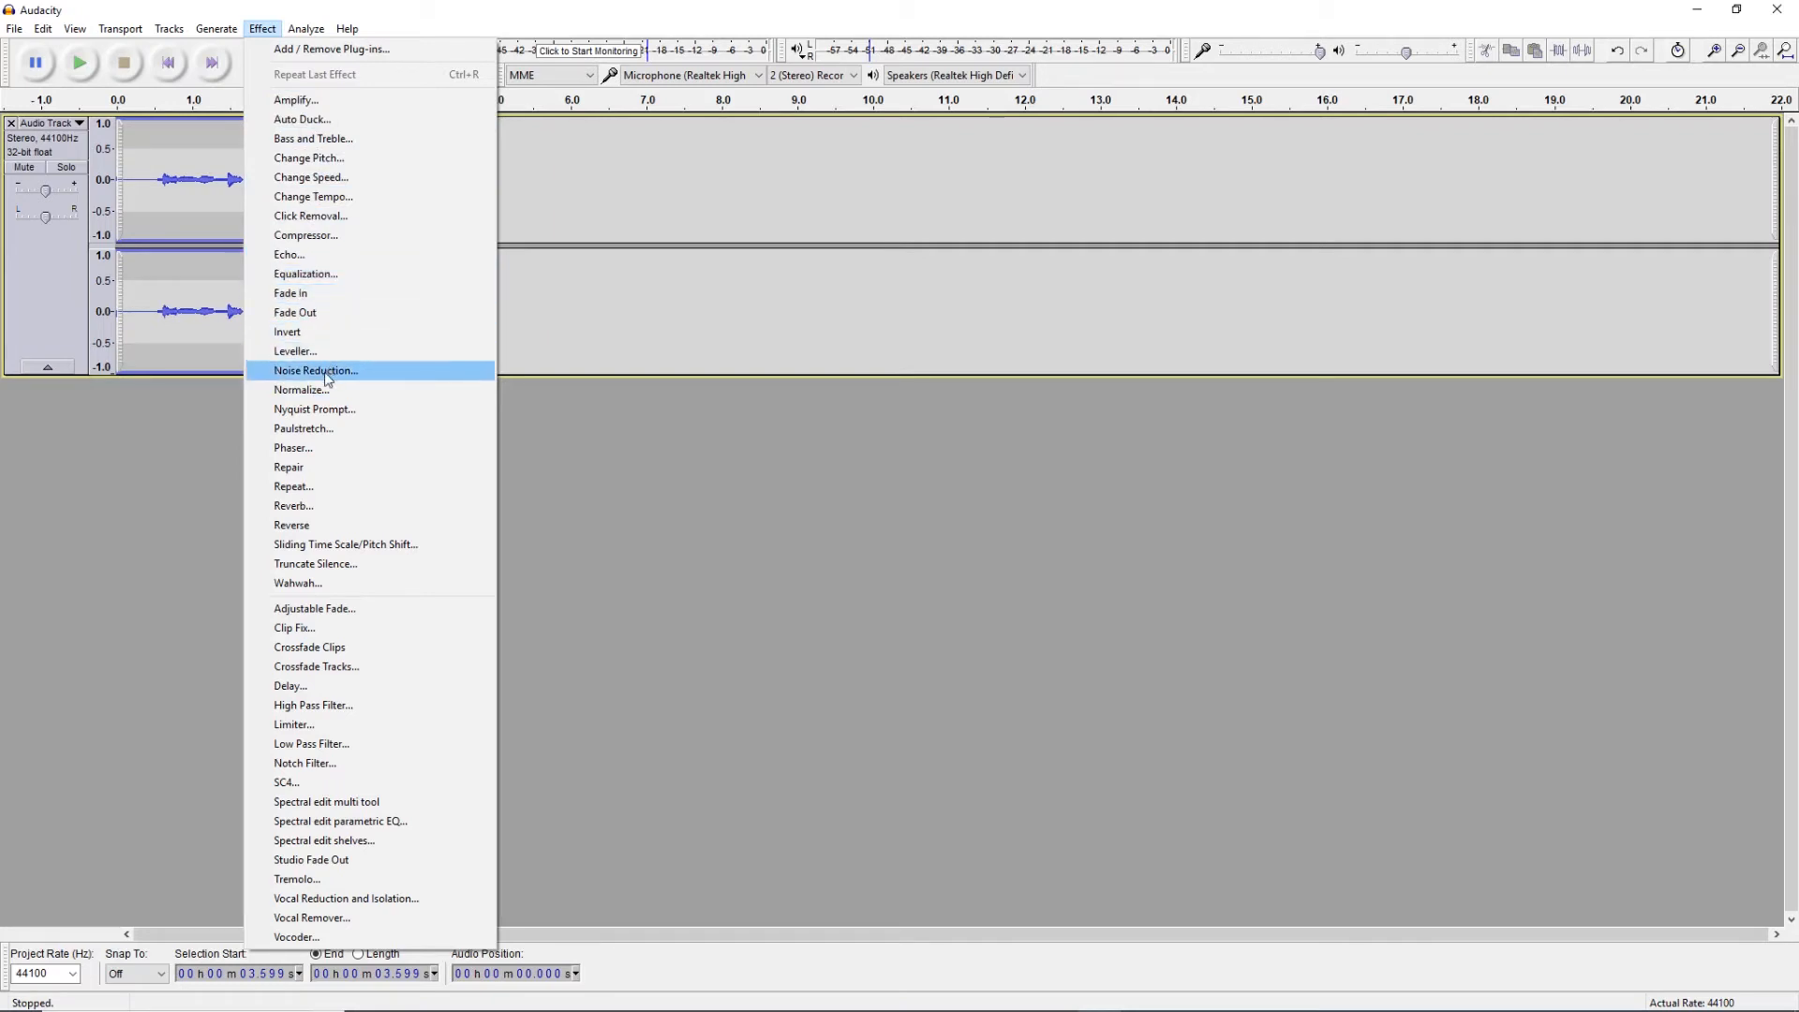
left_click(312, 277)
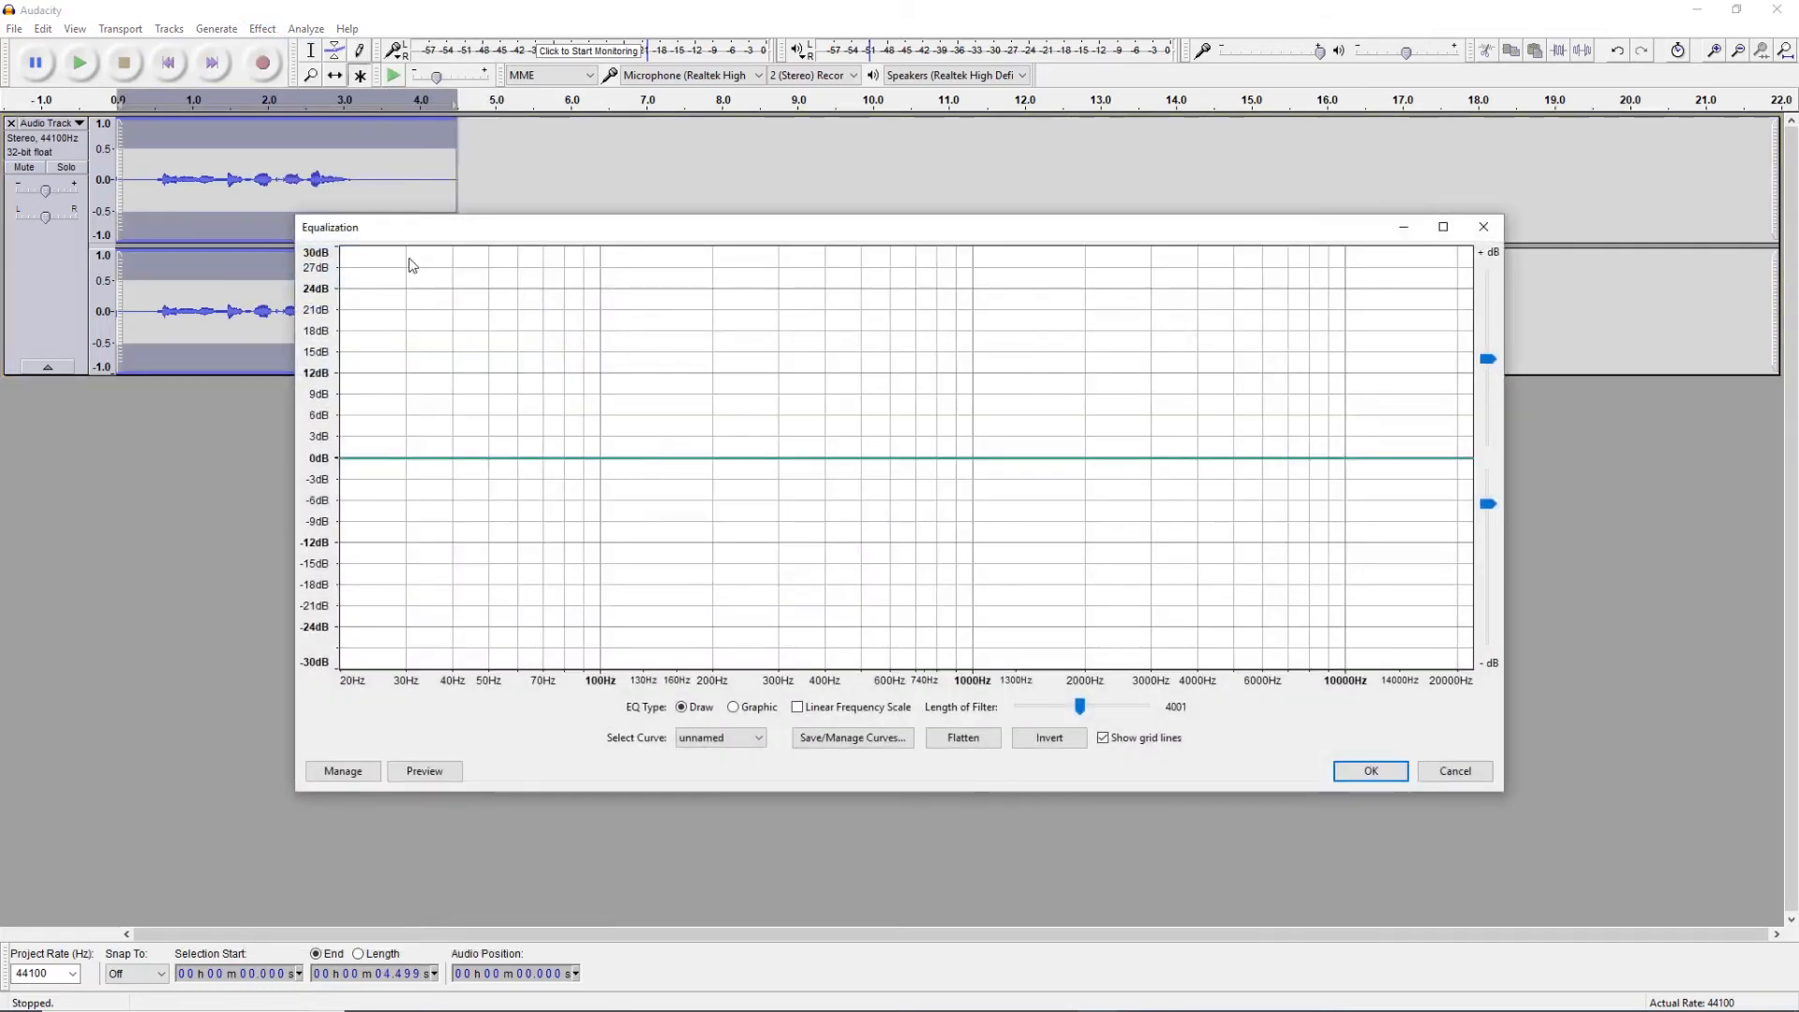
left_click_drag(415, 236, 591, 231)
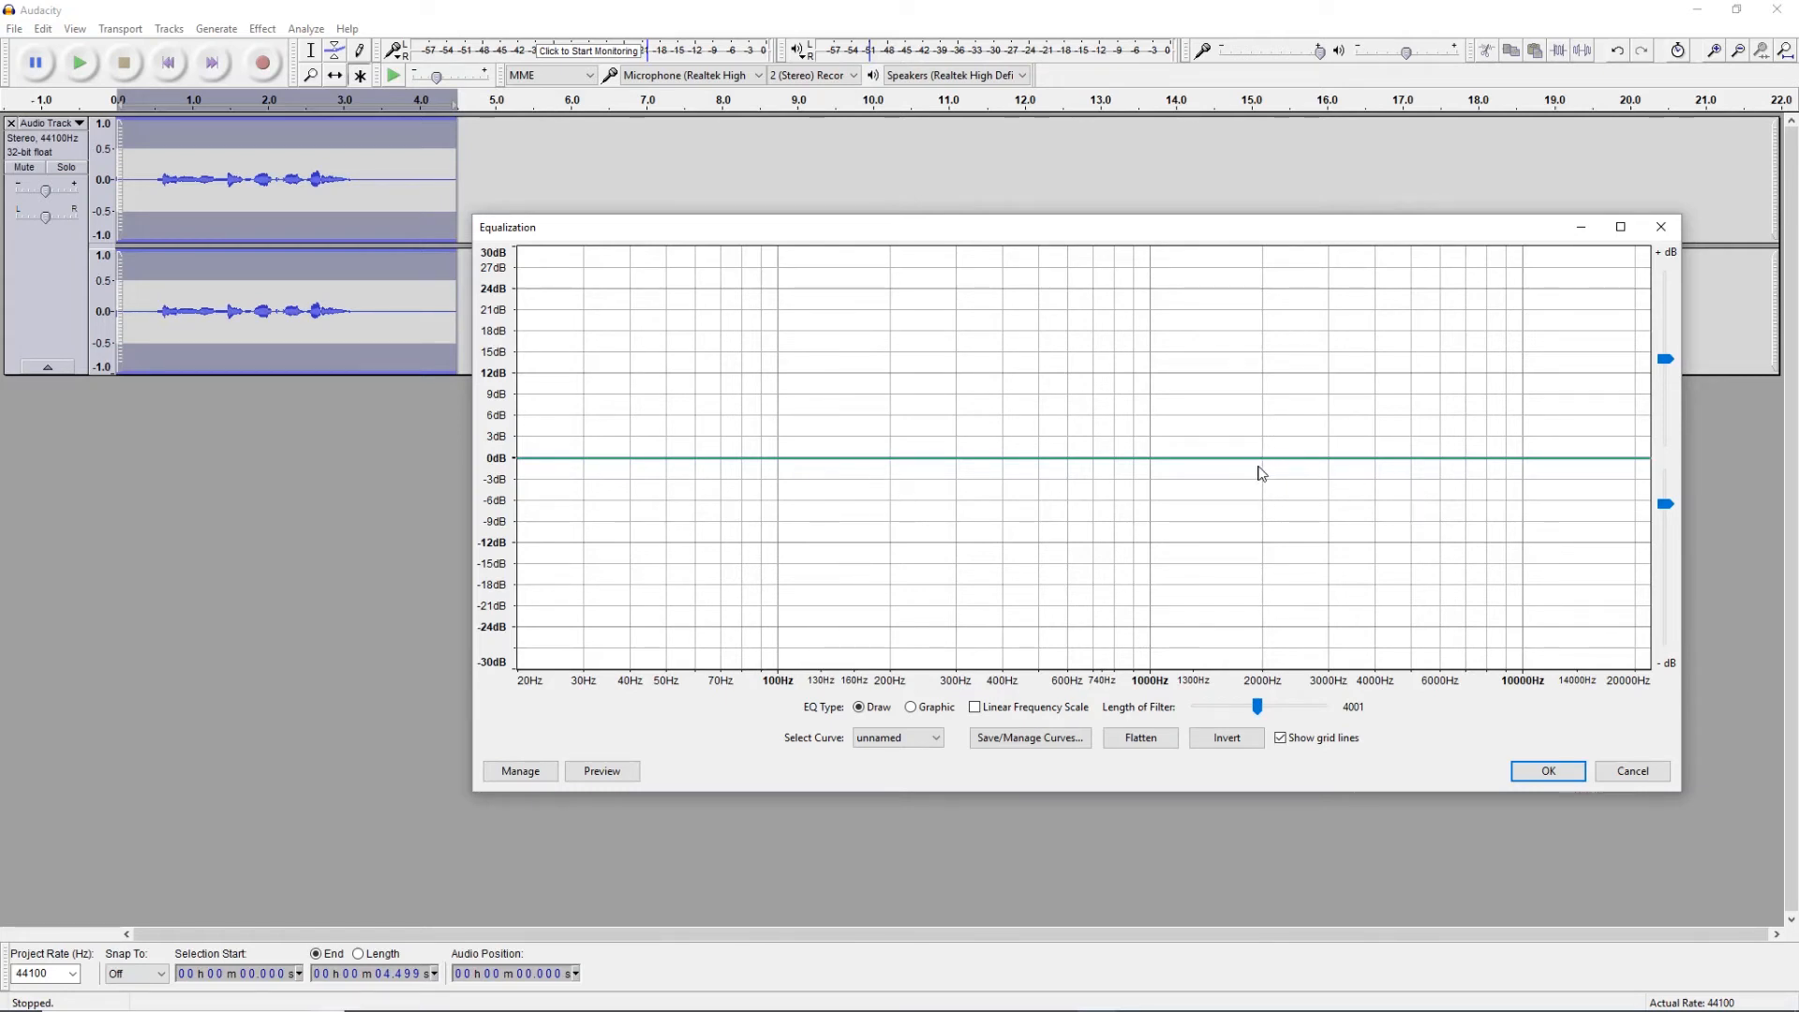
left_click(890, 458)
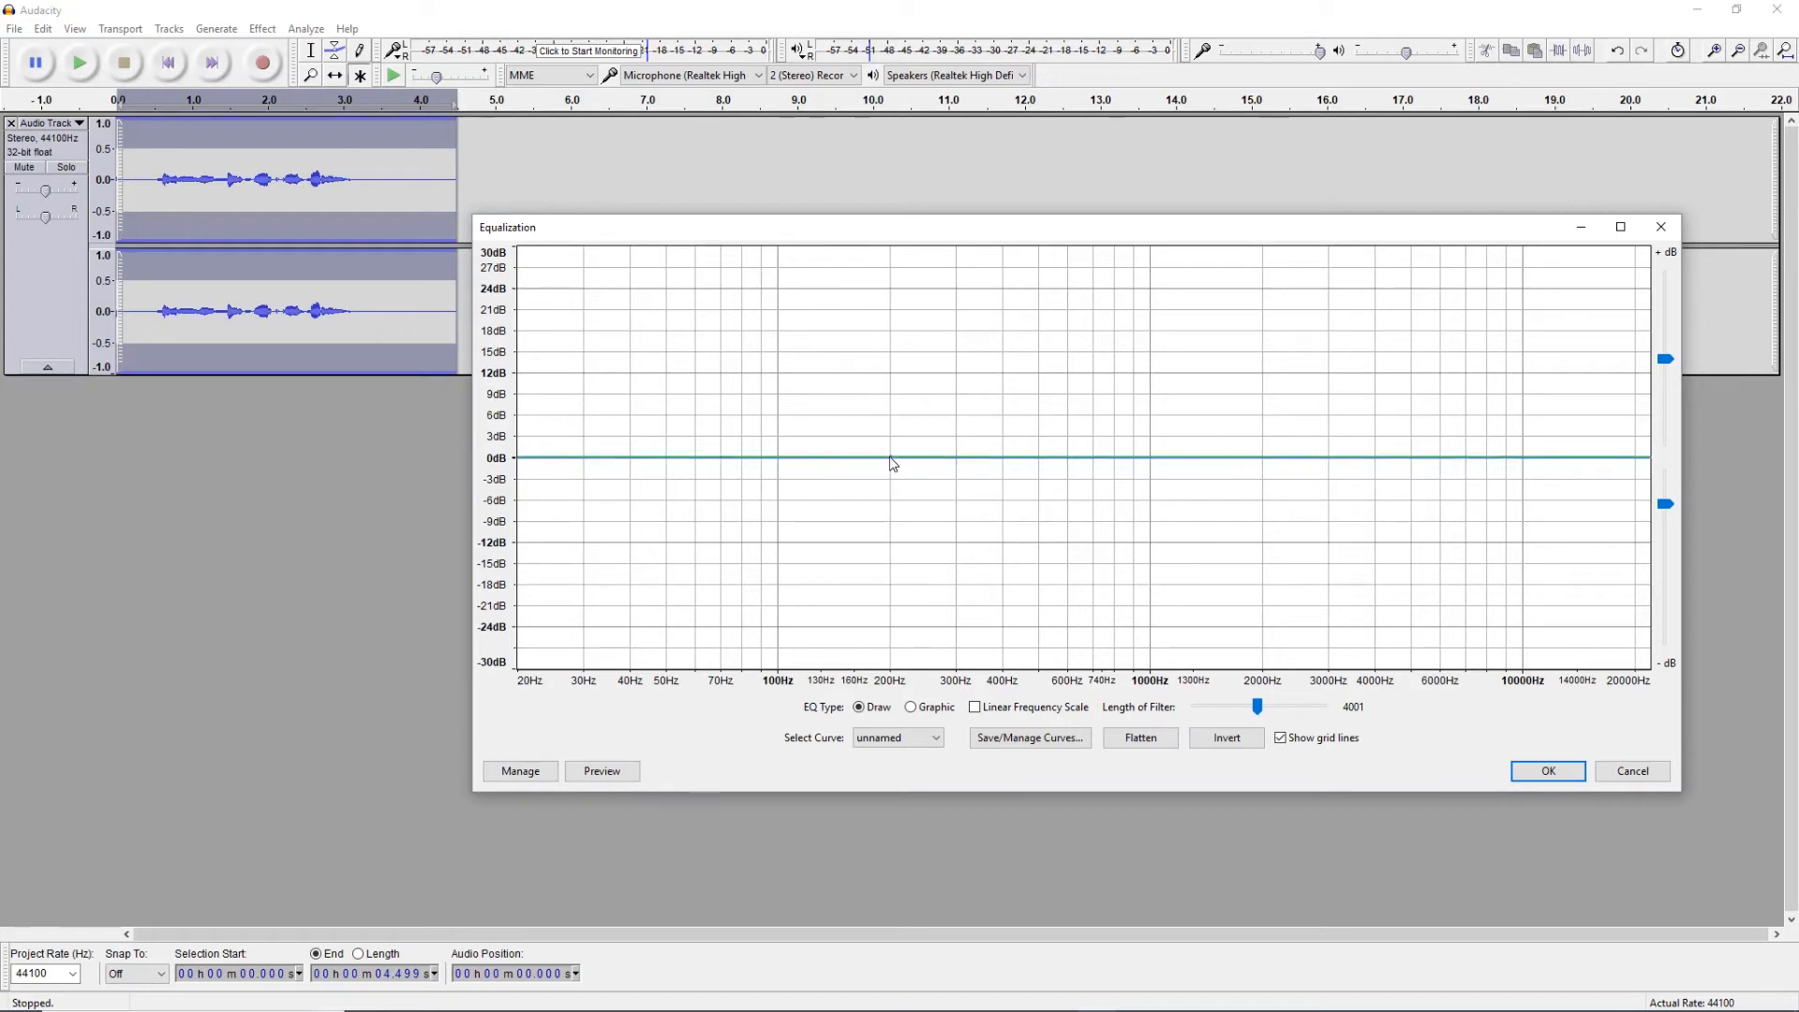
left_click_drag(890, 457, 890, 457)
left_click(845, 457)
left_click(942, 458)
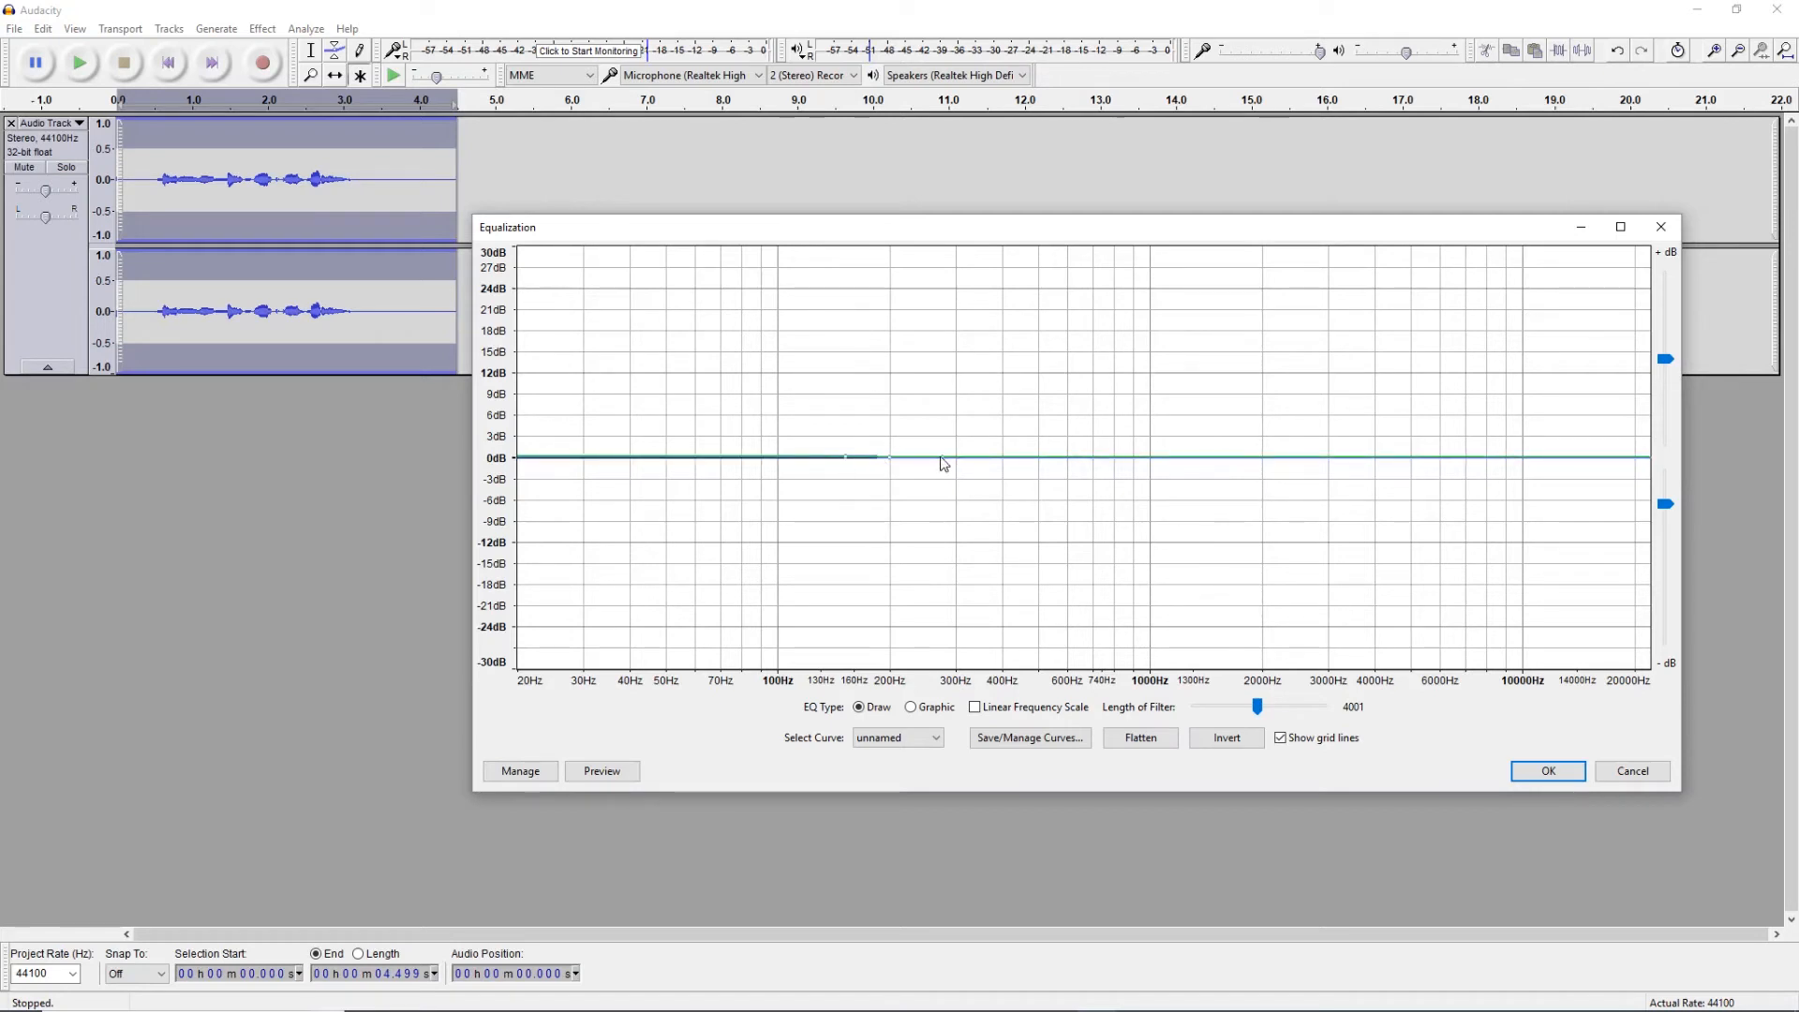
left_click_drag(890, 456, 893, 431)
- Add small EQ boosts of about 2.5 dB near 900 Hz, 1.5 dB at 2000 Hz and 3.5 dB just above 3000 Hz
mouse_move(1148, 457)
left_mouse_down()
mouse_move(1156, 434)
mouse_move(1138, 438)
left_mouse_up()
left_click(1194, 459)
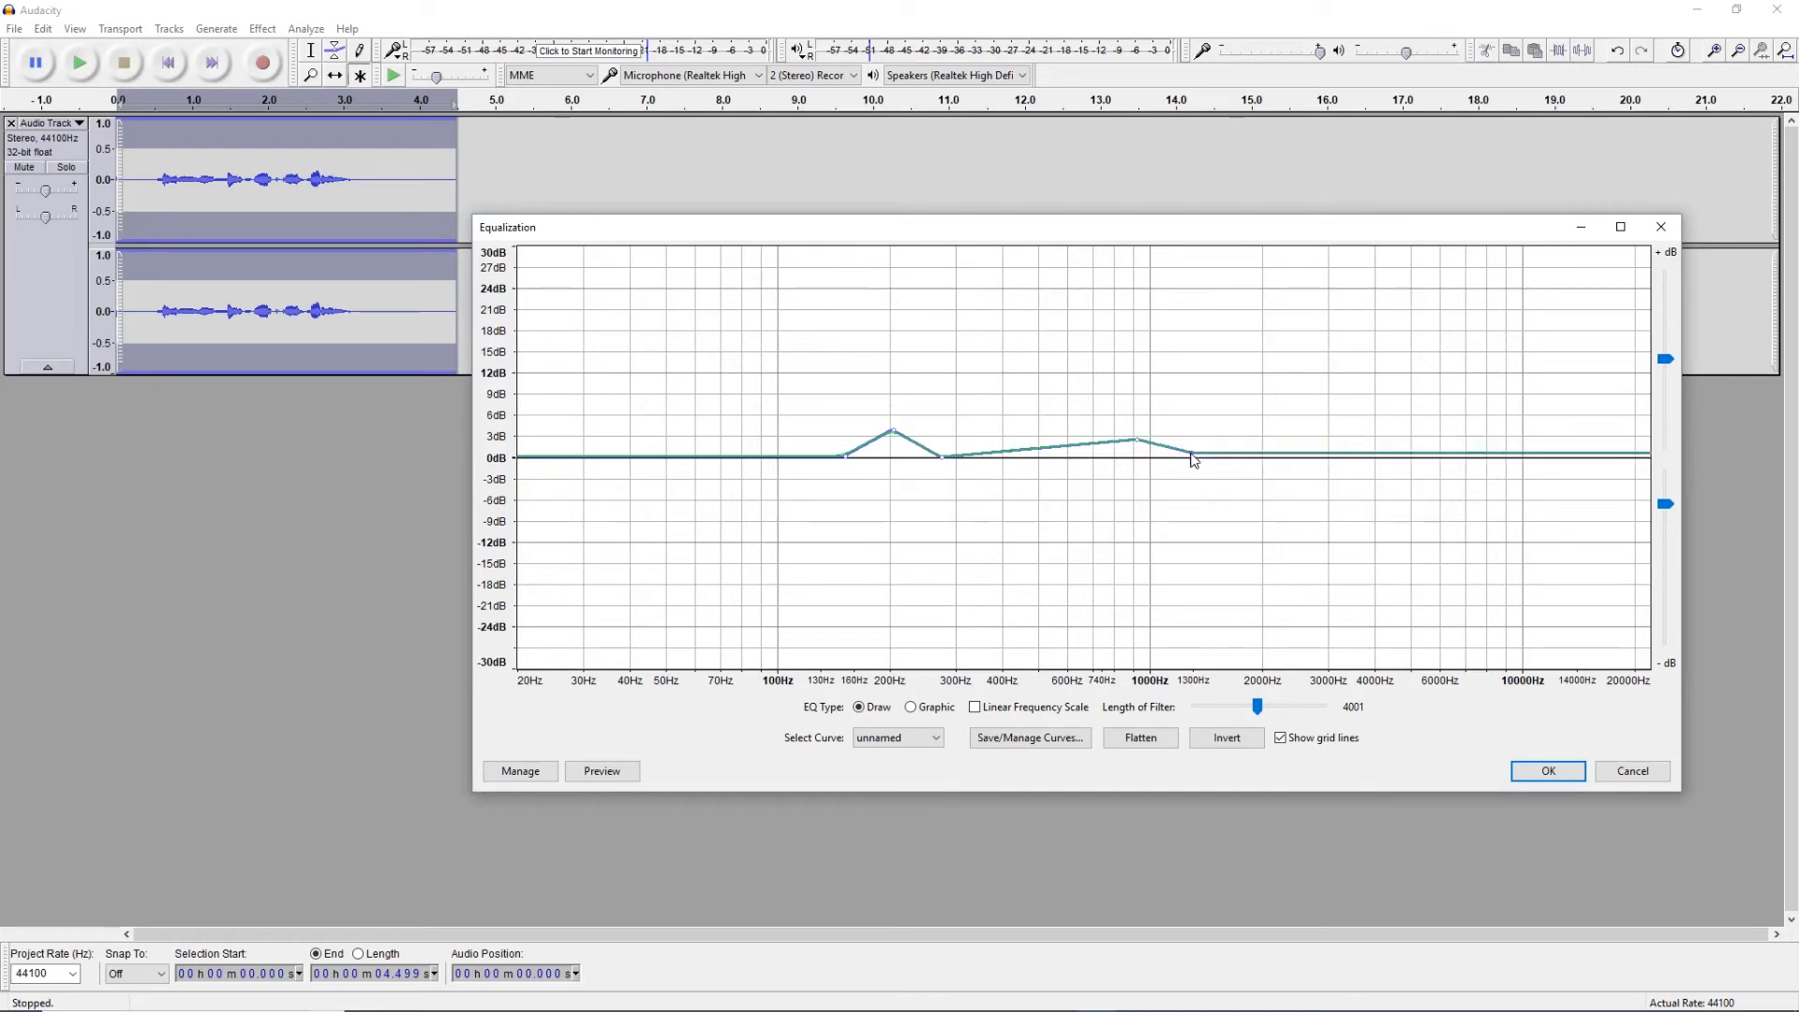
left_click(1263, 450)
left_click(1299, 458)
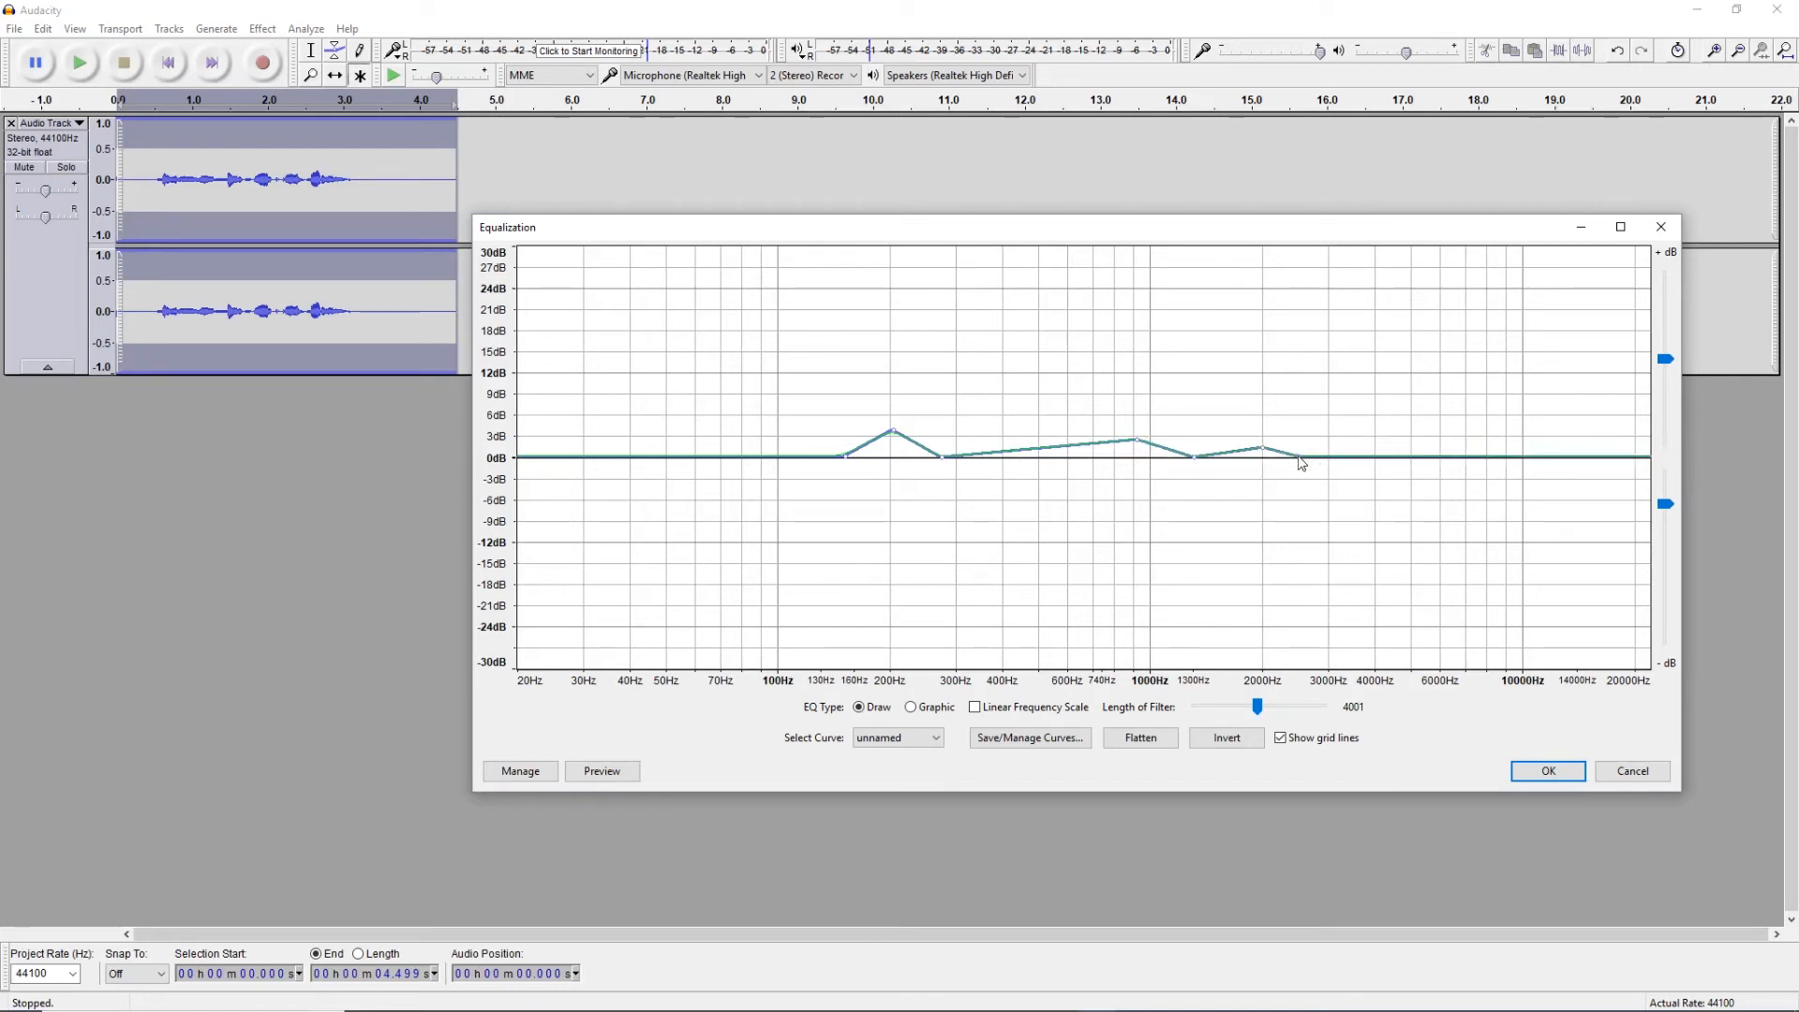
left_click(1339, 433)
left_click(1391, 450)
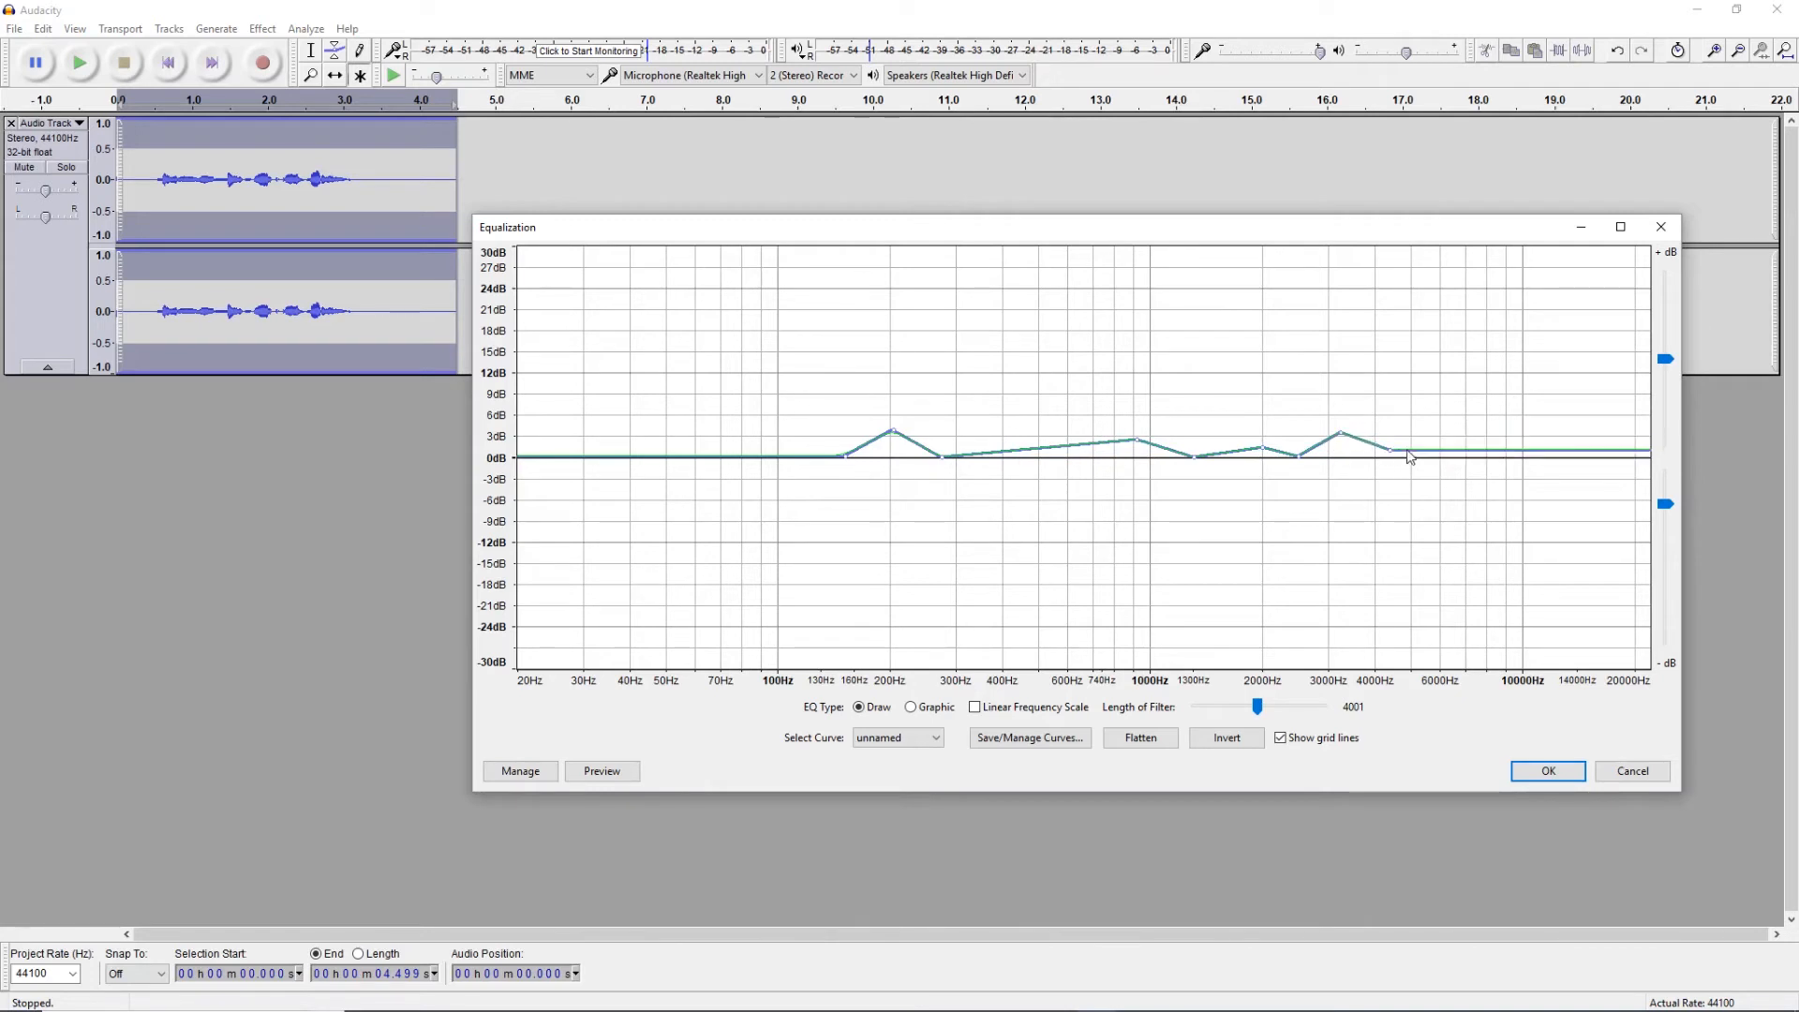
- Boost the EQ curve slightly below 6000 Hz, cut from 10000 Hz up to about -6 dB, and roll off the lowest bass to about -5 dB
left_click(1431, 433)
left_click(1485, 444)
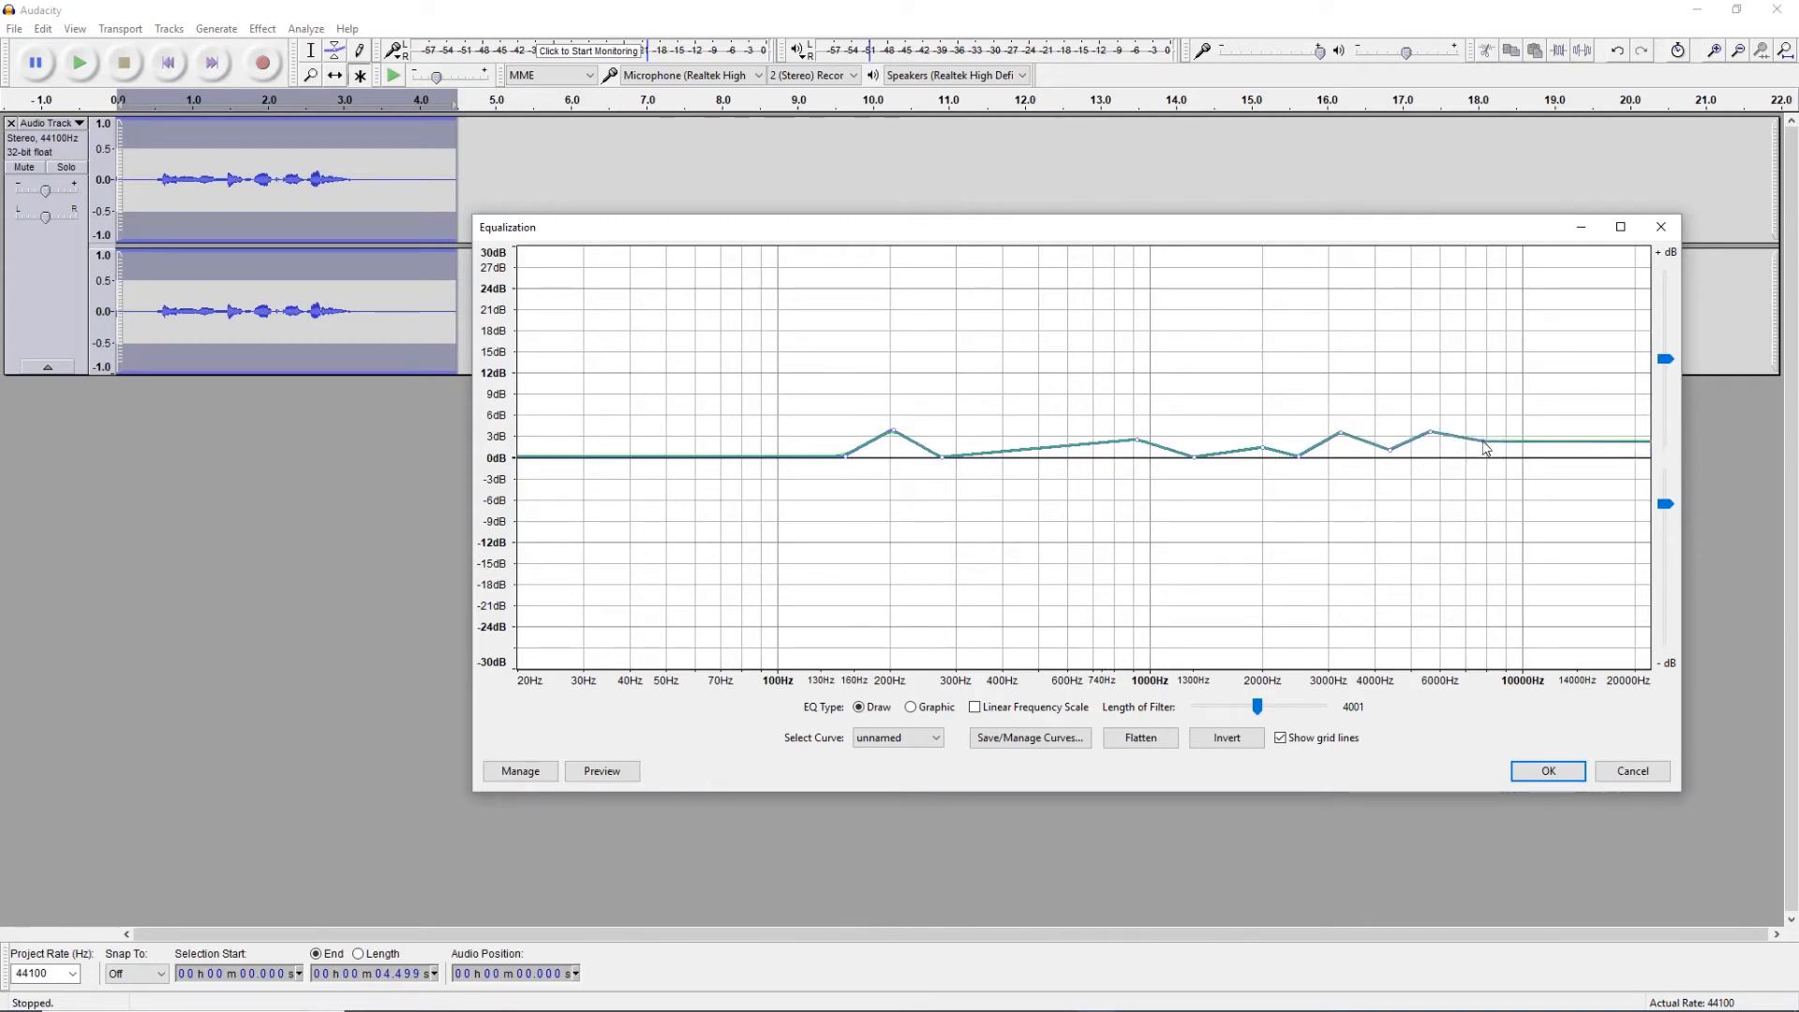
left_click(1509, 453)
left_click_drag(1521, 475, 1521, 503)
left_click(709, 448)
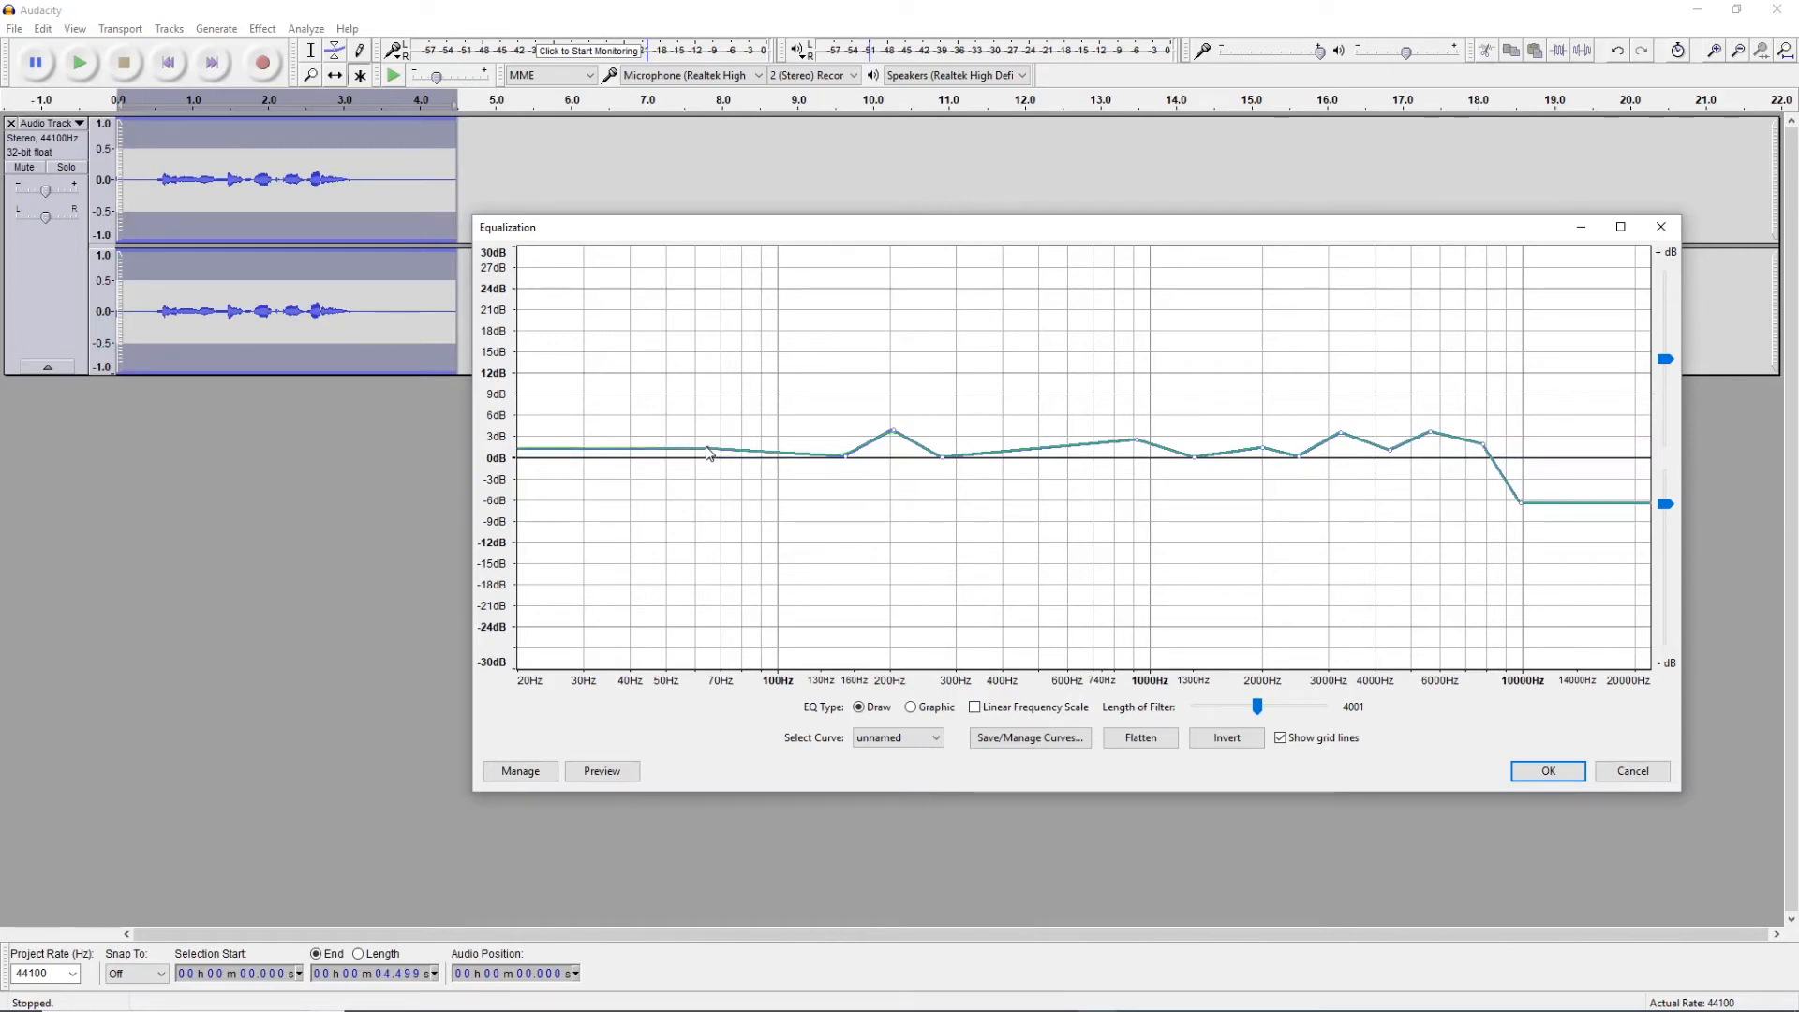
left_click_drag(606, 450, 605, 492)
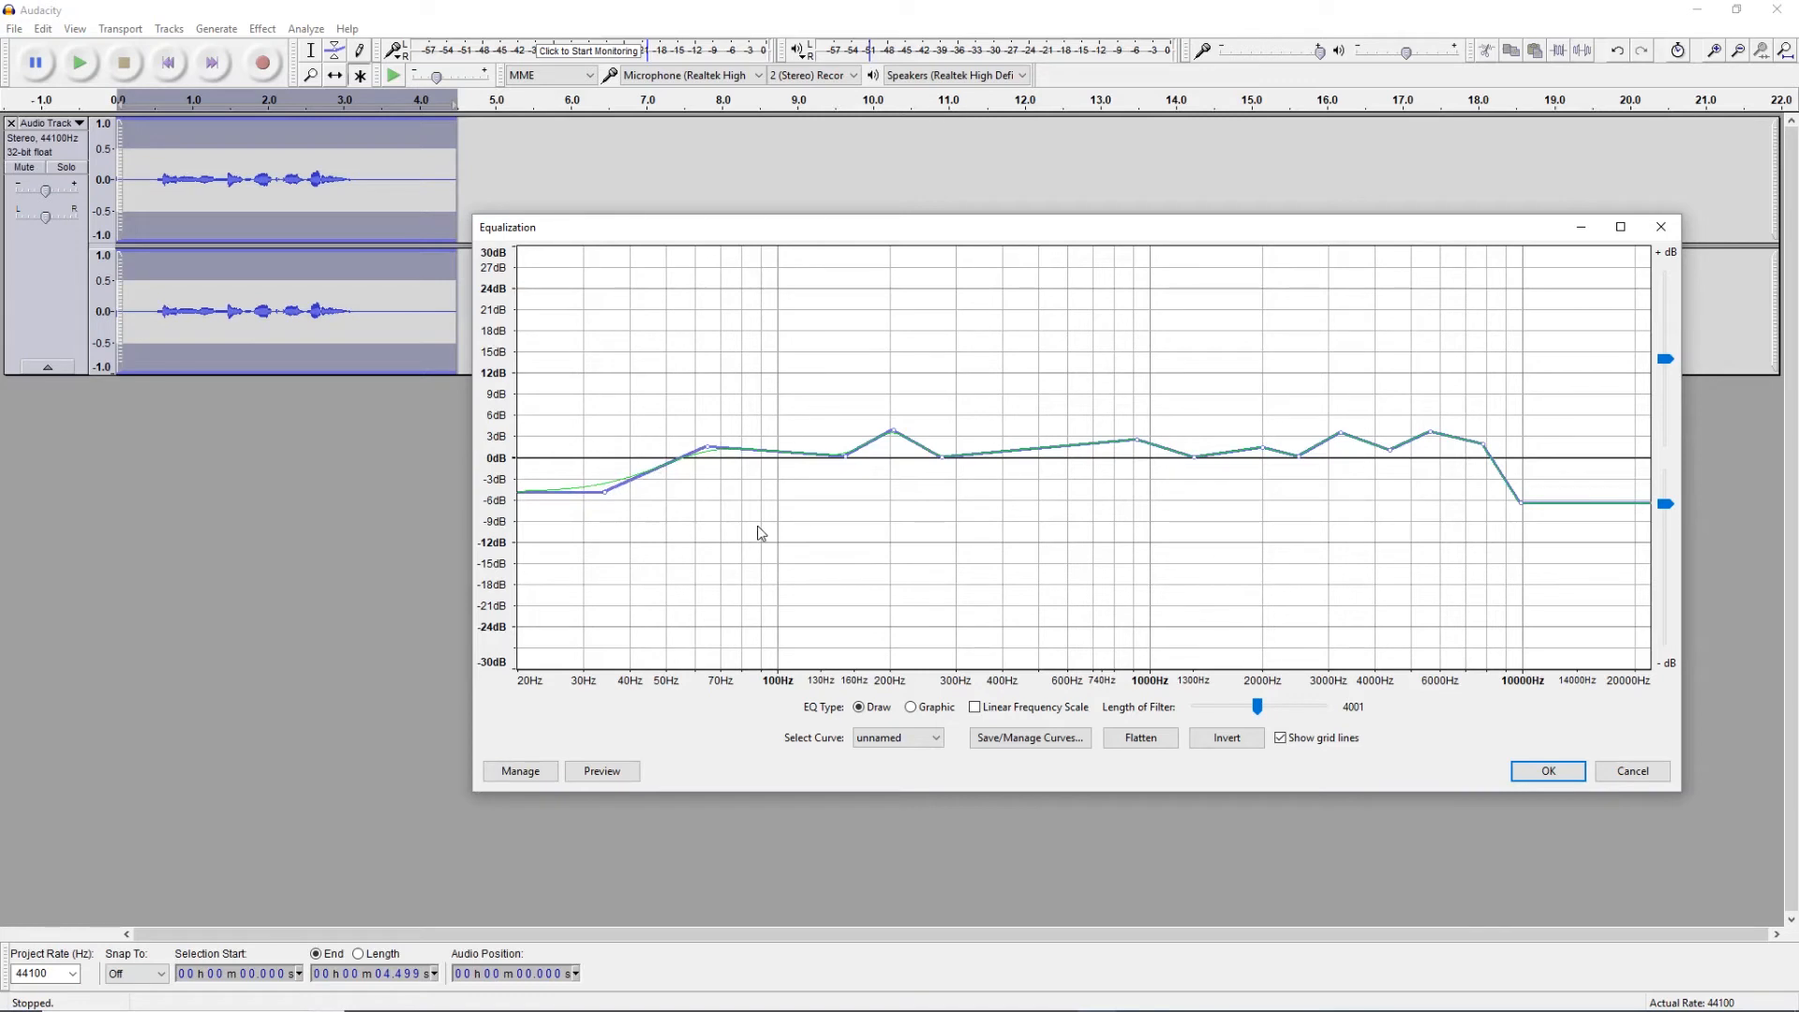
- Preview the EQ curve, exaggerate the boost at 300 Hz to about 28 dB, and preview the result
left_click(603, 779)
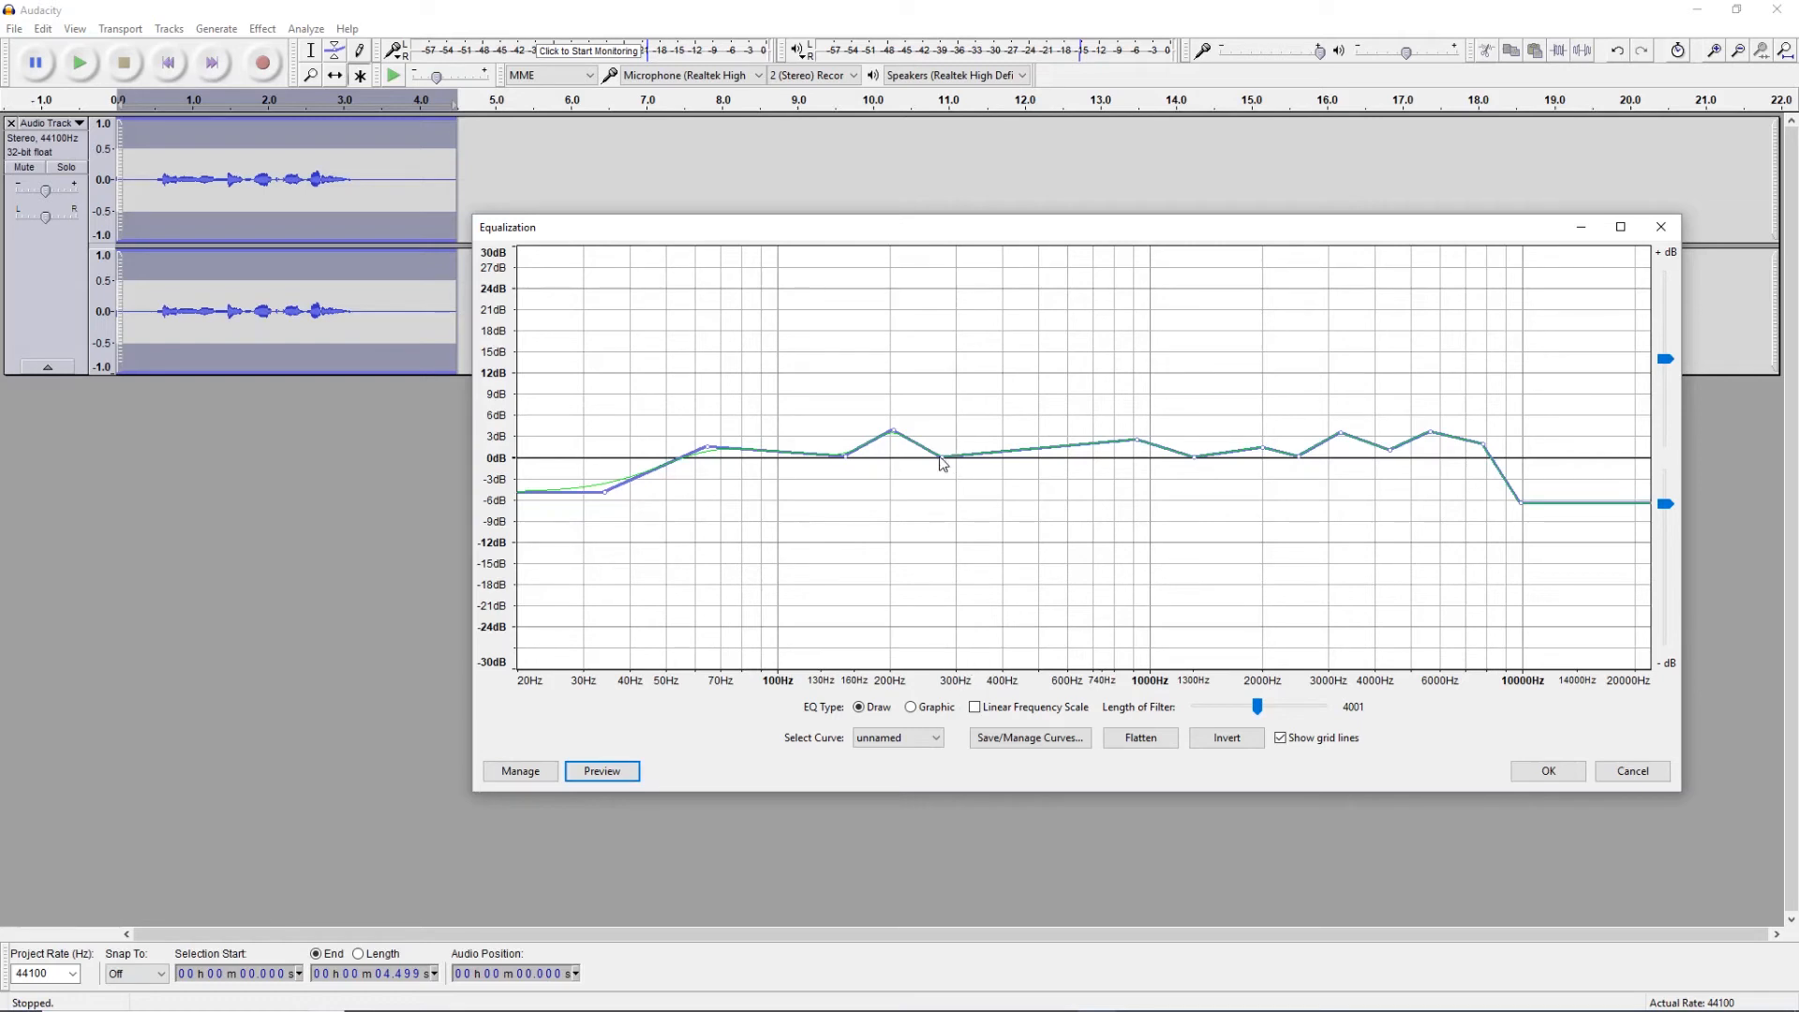
mouse_move(942, 462)
left_mouse_down()
mouse_move(960, 461)
mouse_move(852, 441)
mouse_move(964, 462)
mouse_move(962, 445)
mouse_move(956, 474)
mouse_move(952, 228)
mouse_move(952, 266)
left_mouse_up()
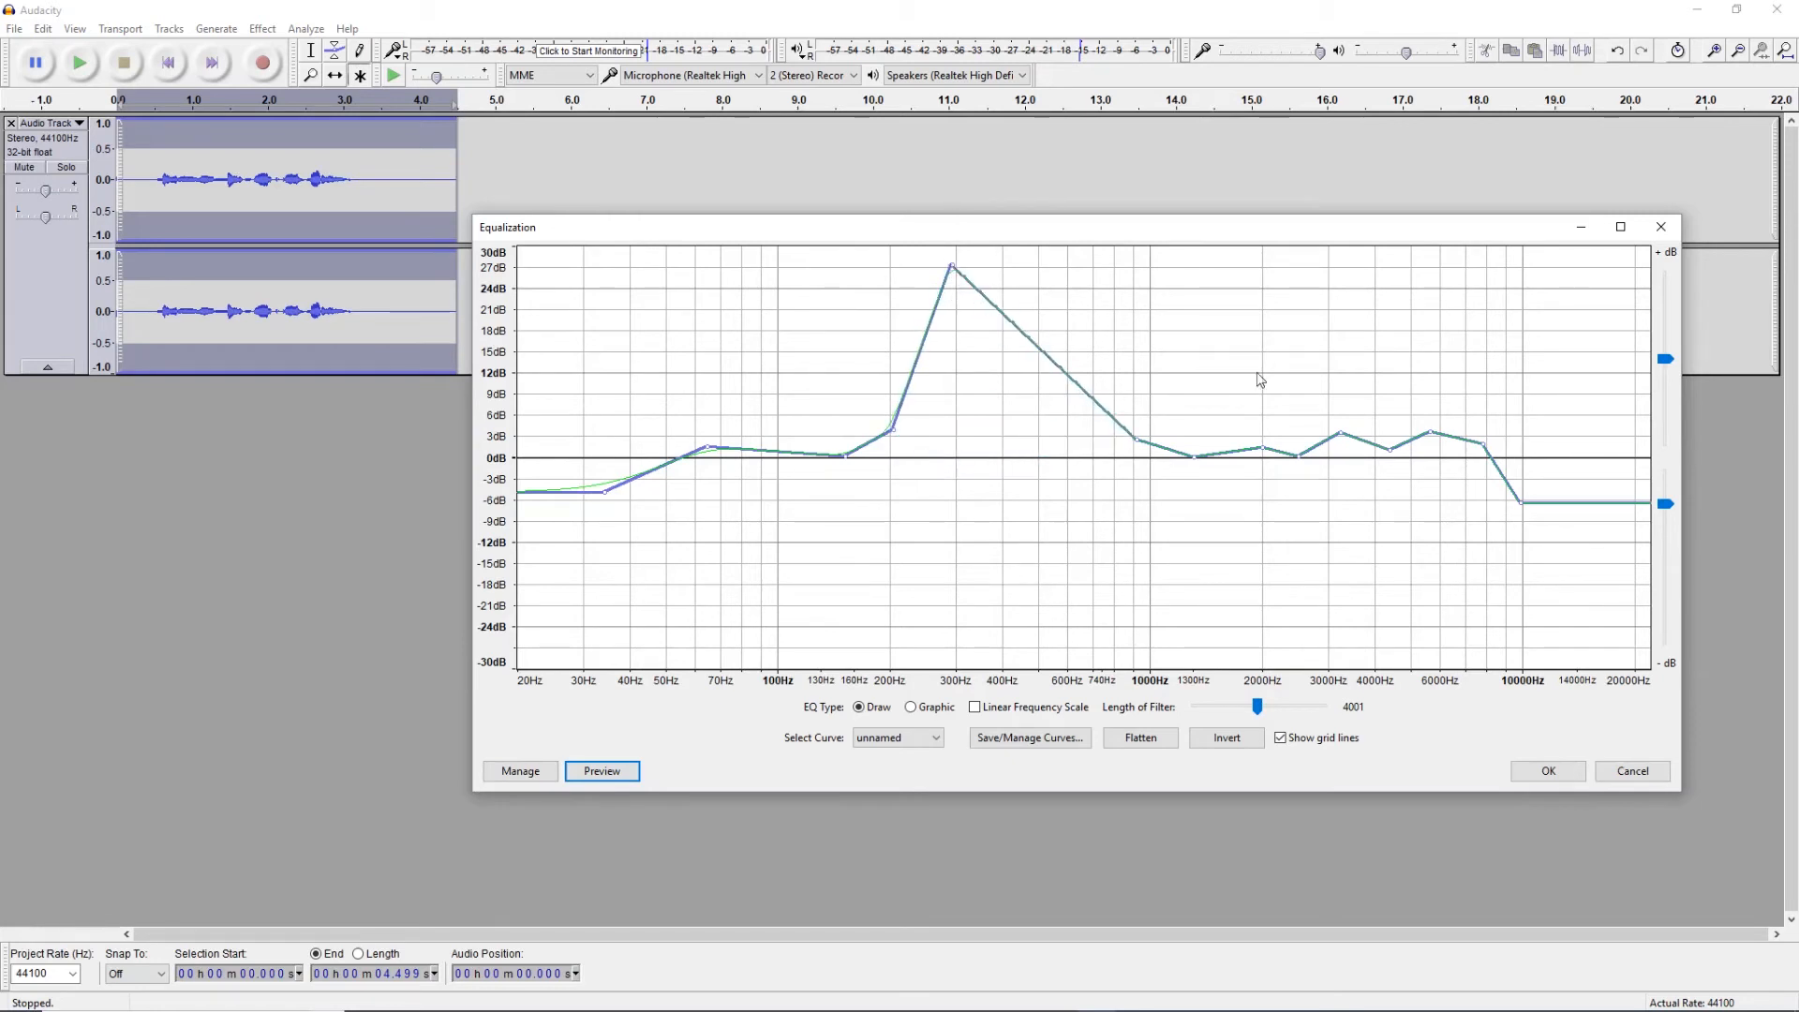
left_click(592, 773)
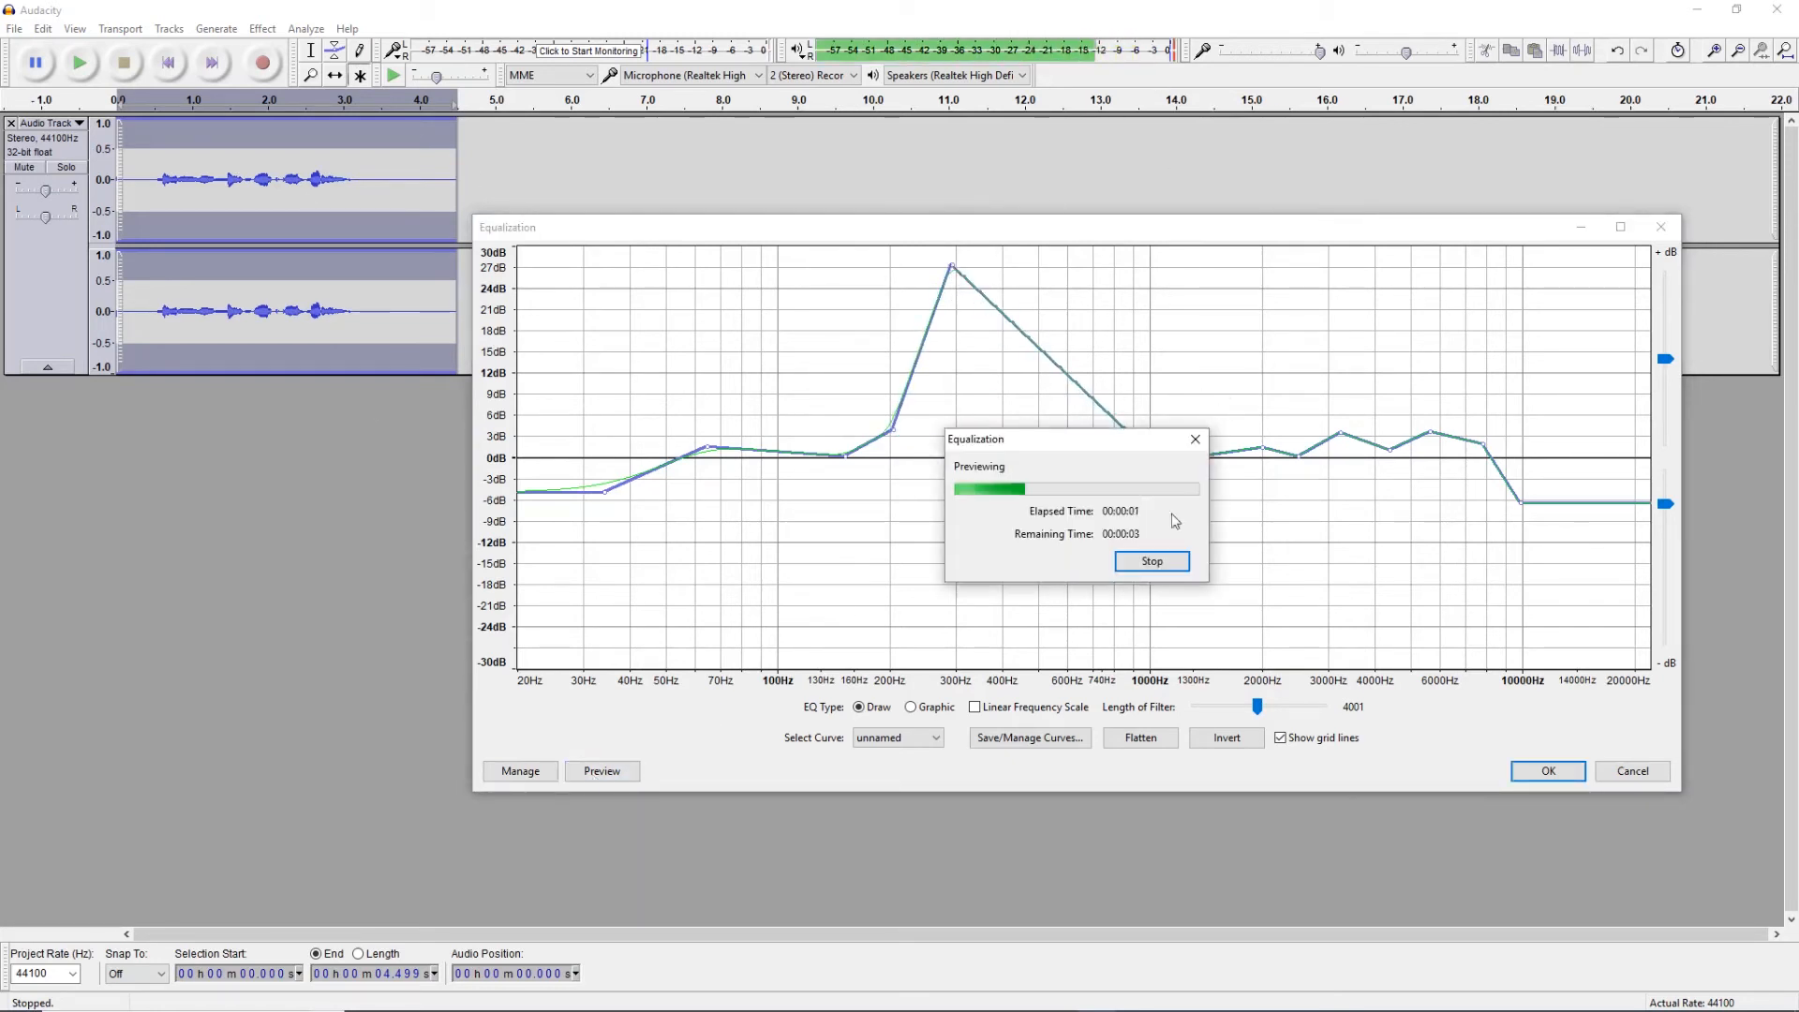
left_click(1158, 563)
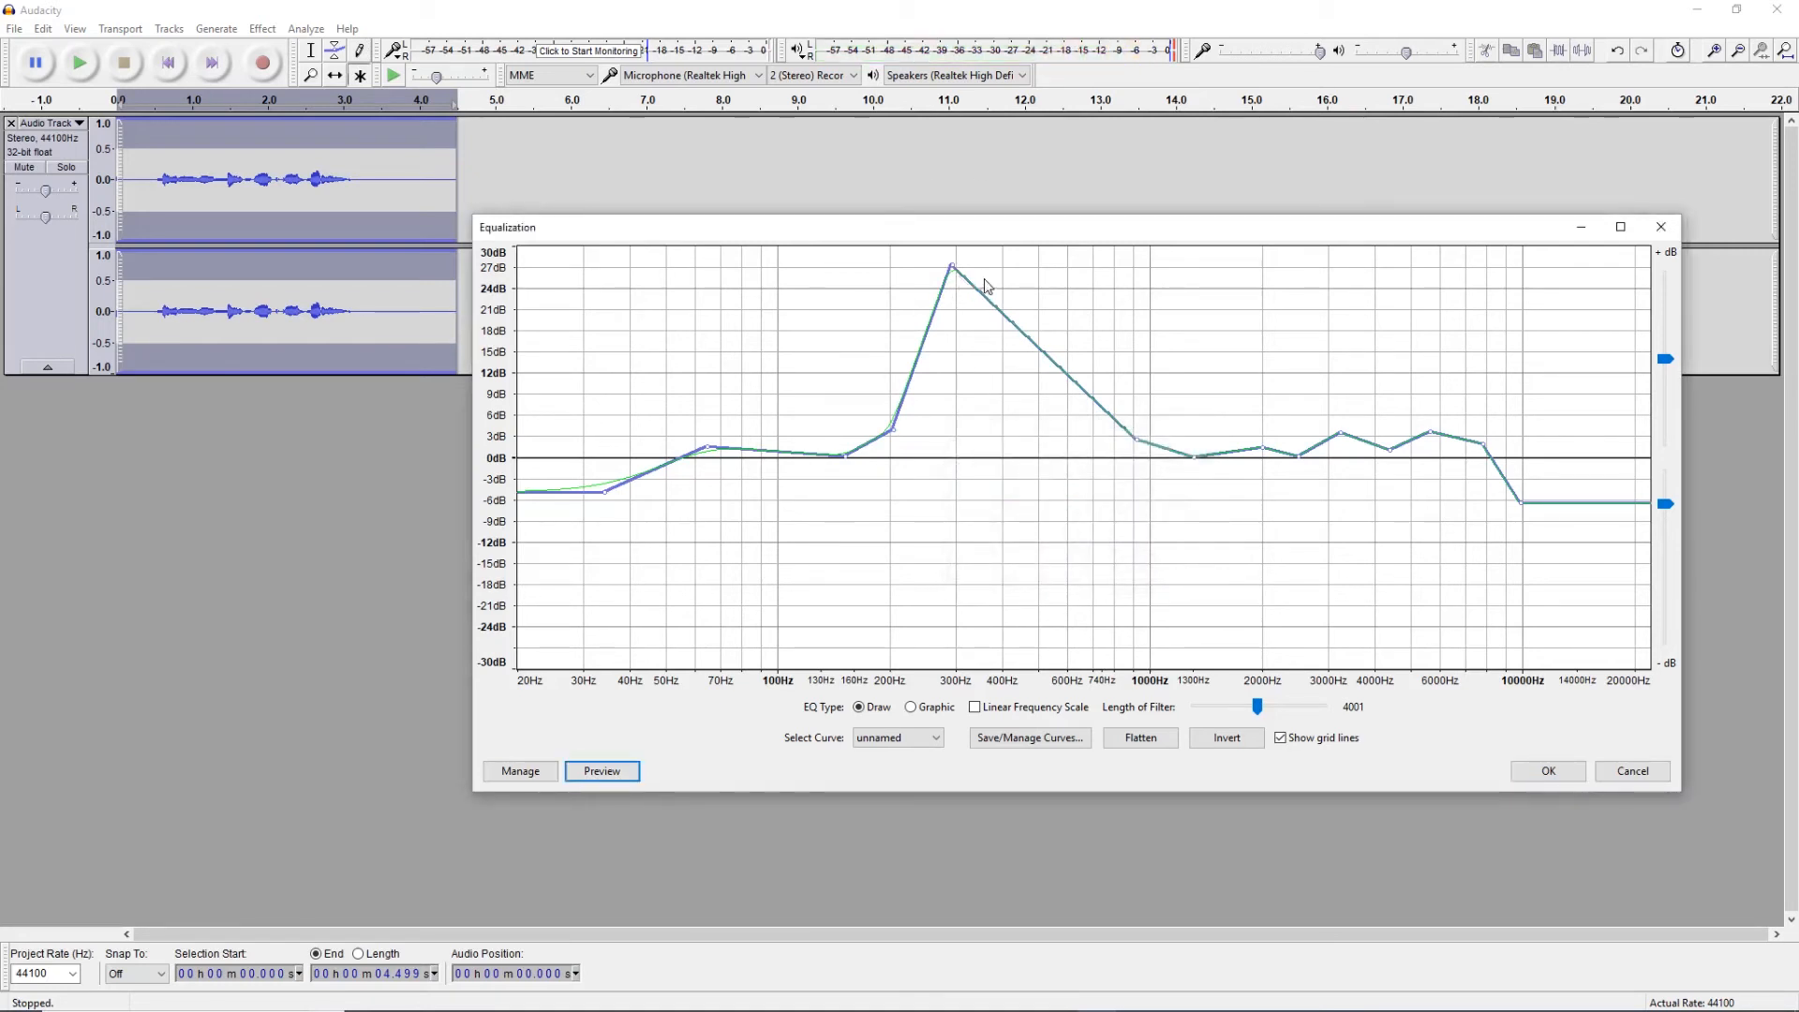
- Lower the exaggerated EQ boost near 300 Hz to about 4 dB and close Equalization without applying it
left_click_drag(953, 269, 893, 446)
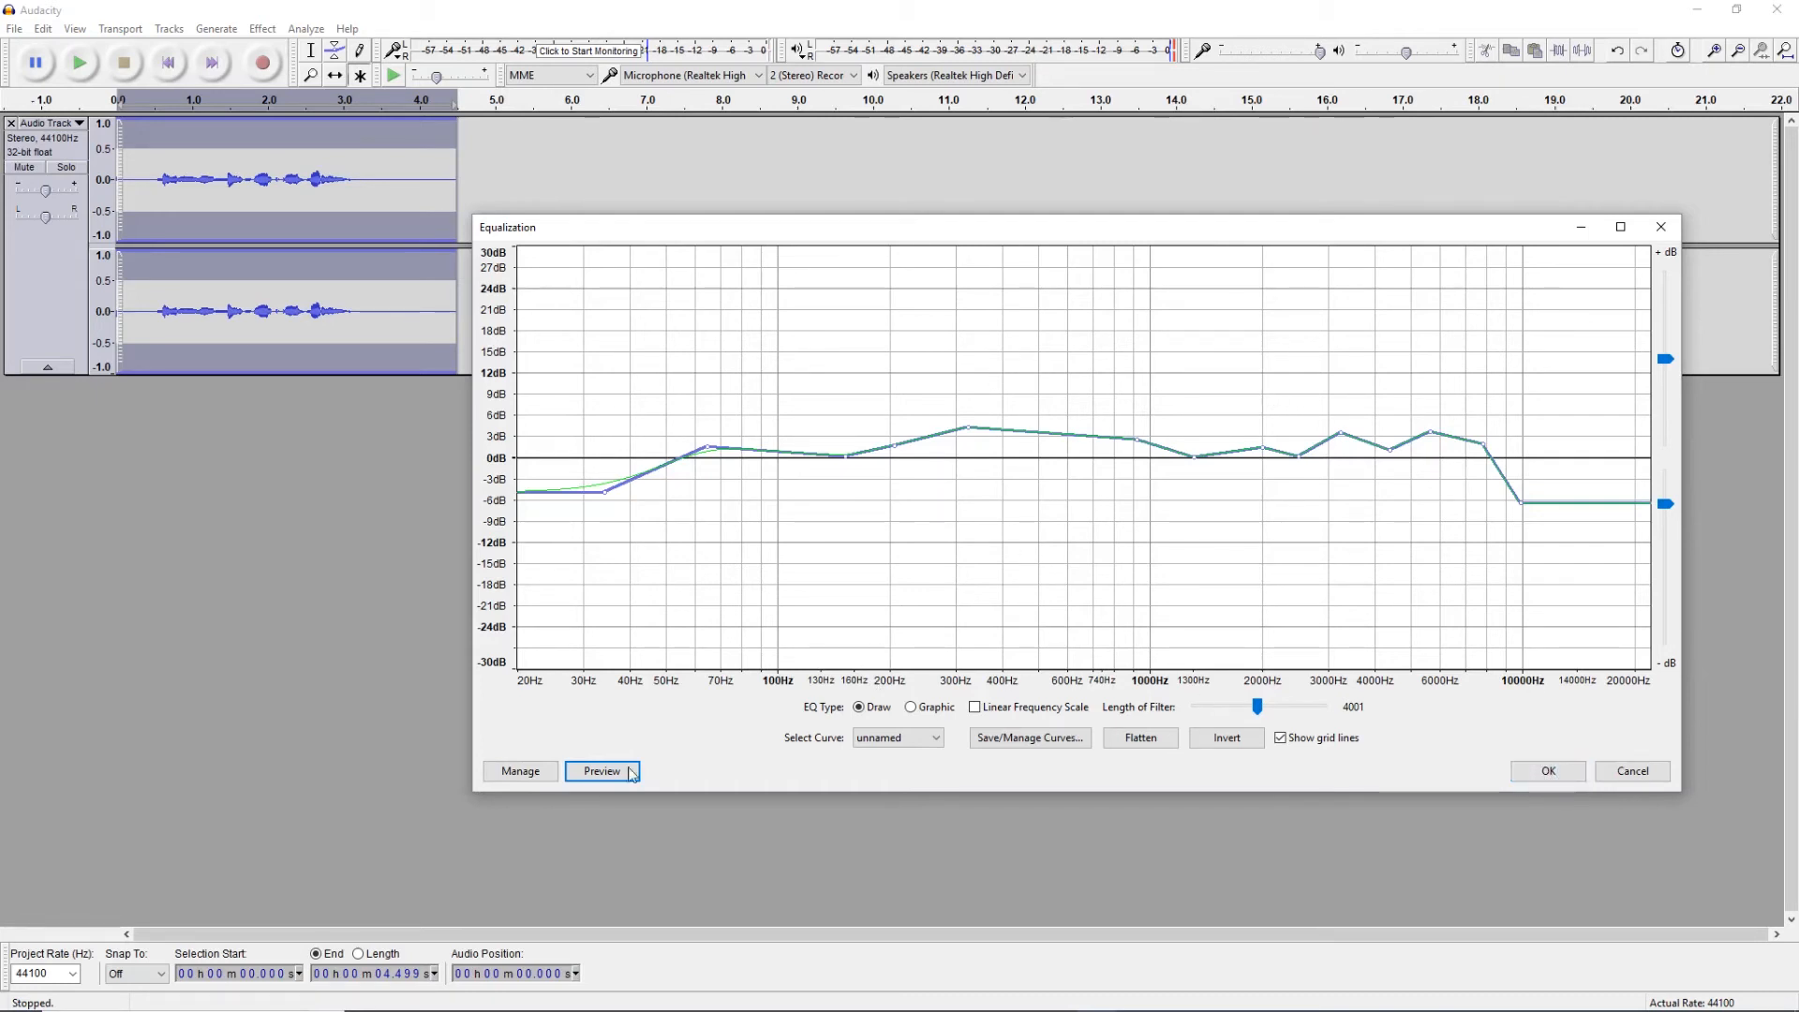
left_click(1635, 774)
- Capture a Noise Reduction profile from the whole selected clip
left_click(263, 30)
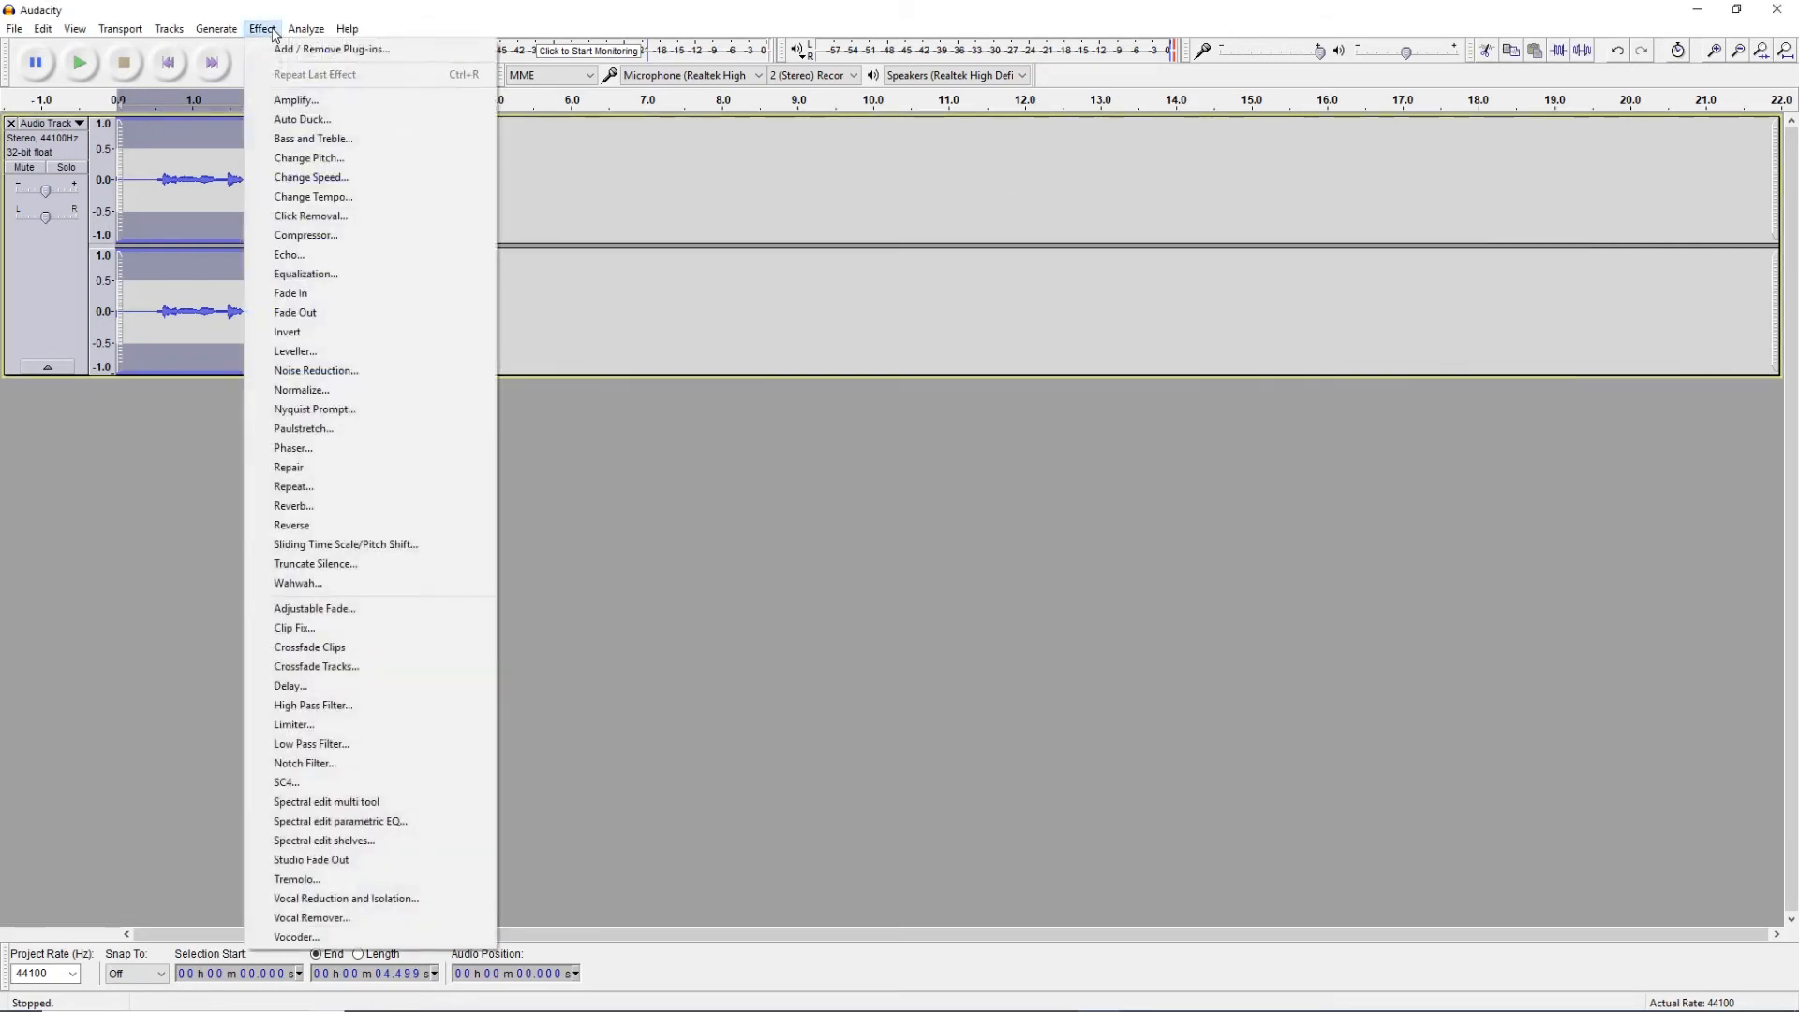
left_click(350, 370)
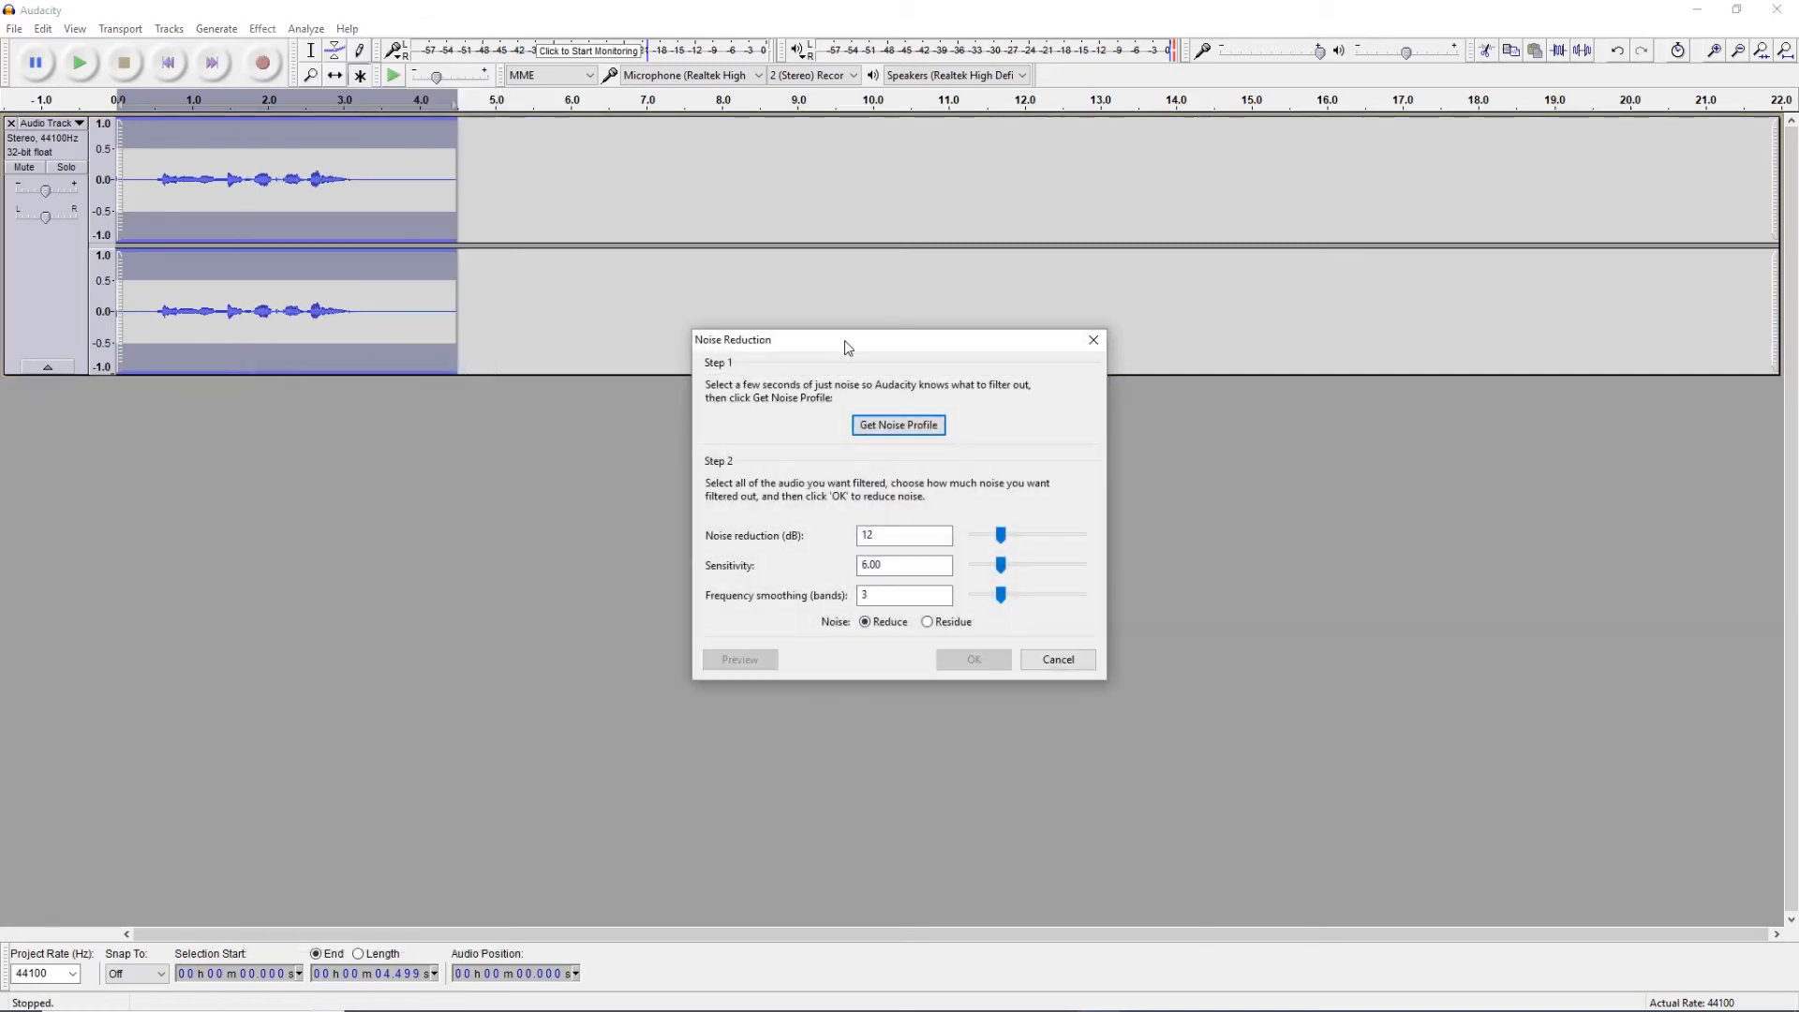
left_click_drag(845, 340, 765, 243)
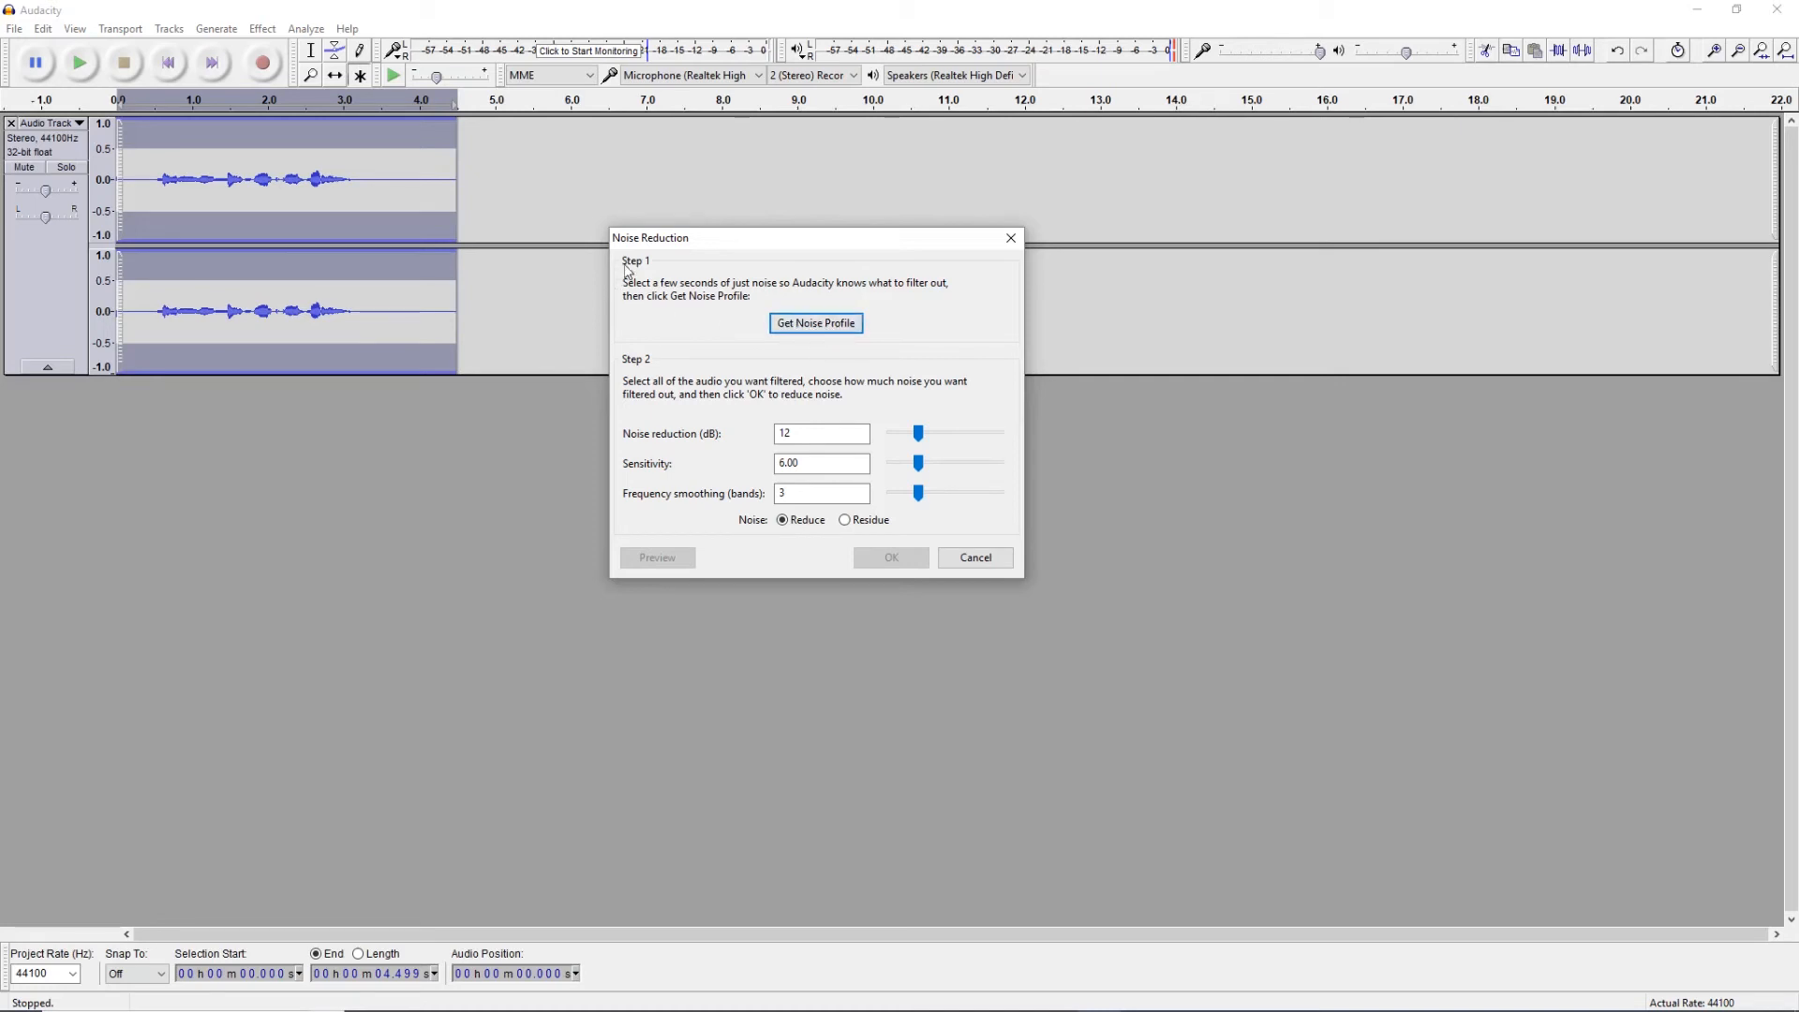
left_click(809, 322)
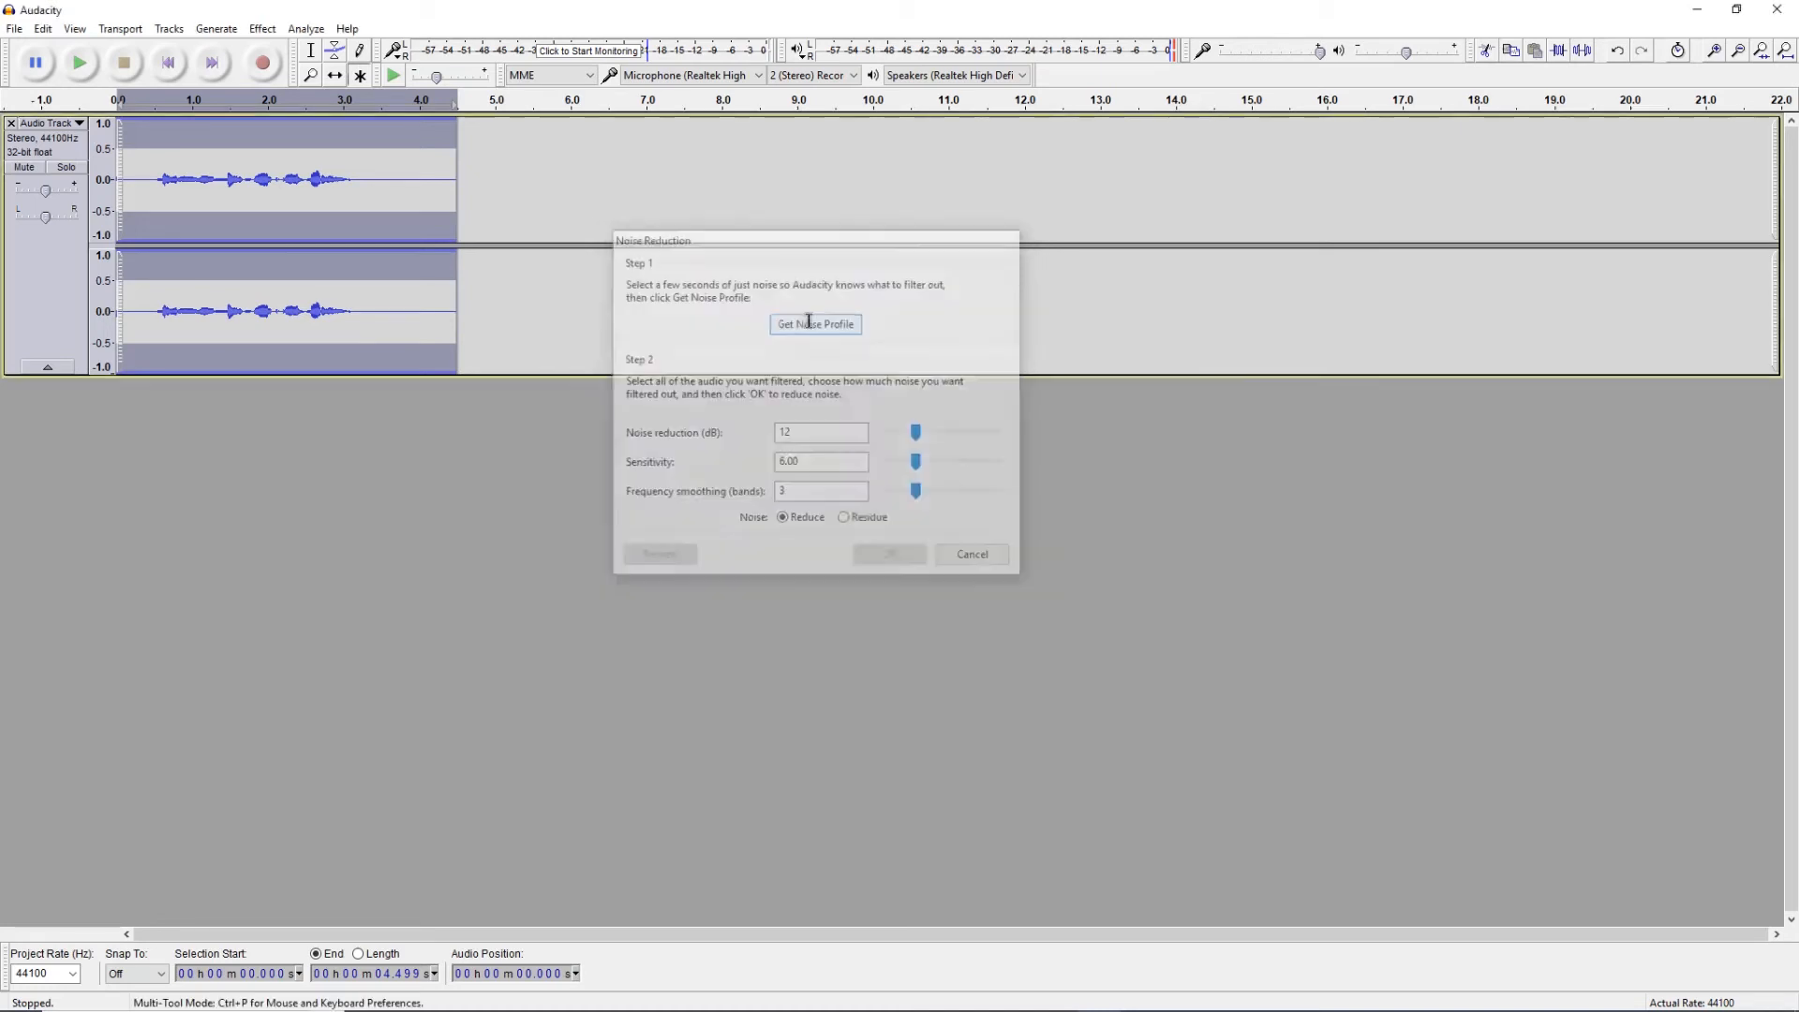
- Select the silent stretch after the speech, from about 3.1 s to 4.1 s, and capture it as the noise profile
left_click(355, 179)
left_click_drag(357, 179, 427, 193)
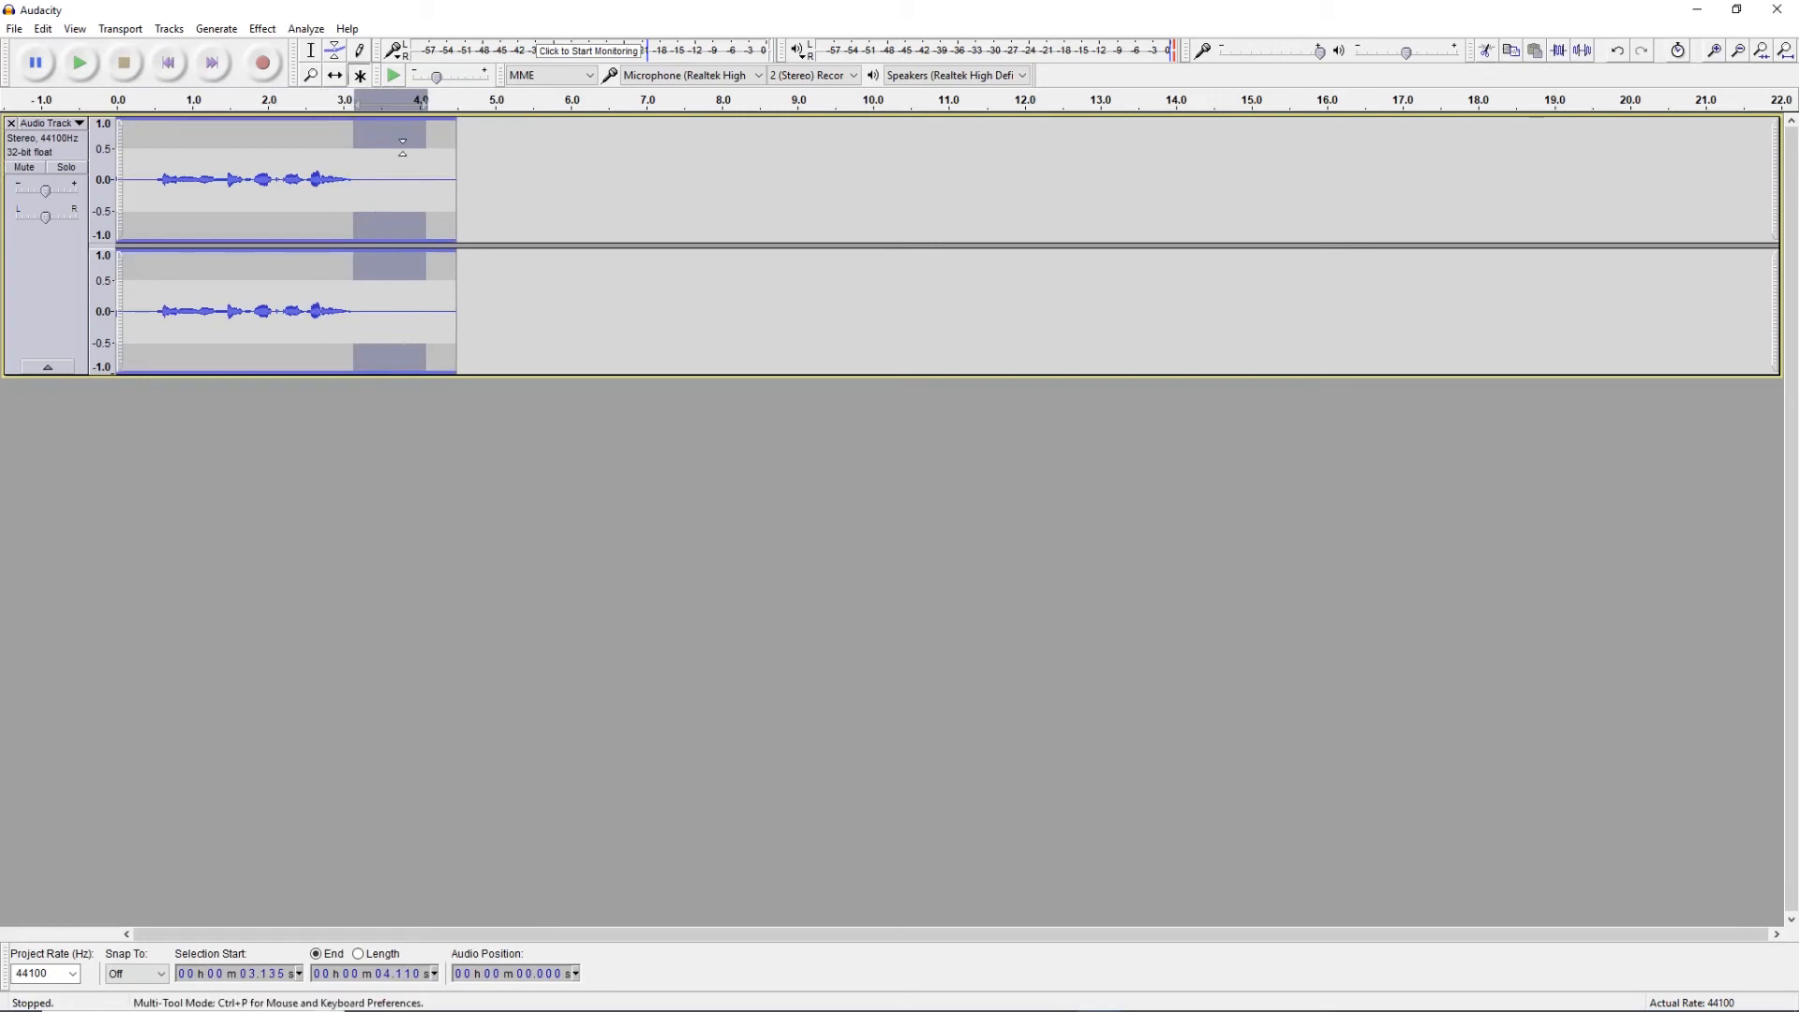
left_click(263, 29)
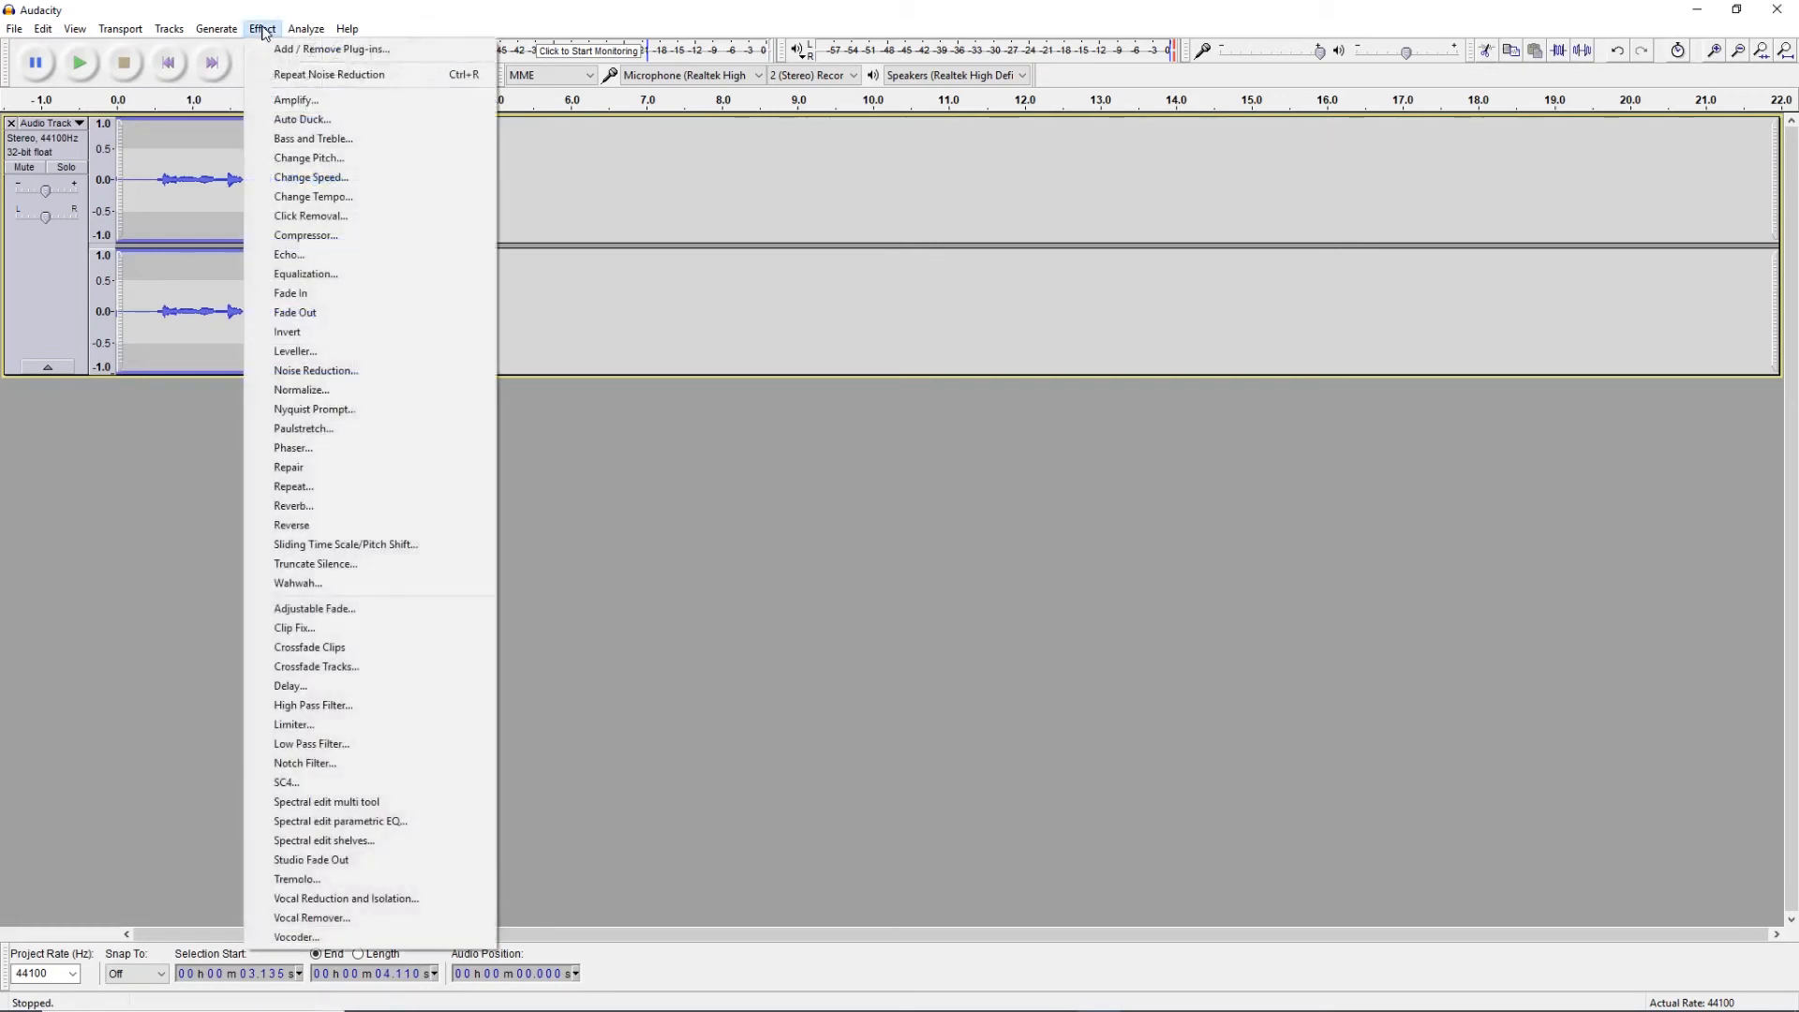
left_click(378, 373)
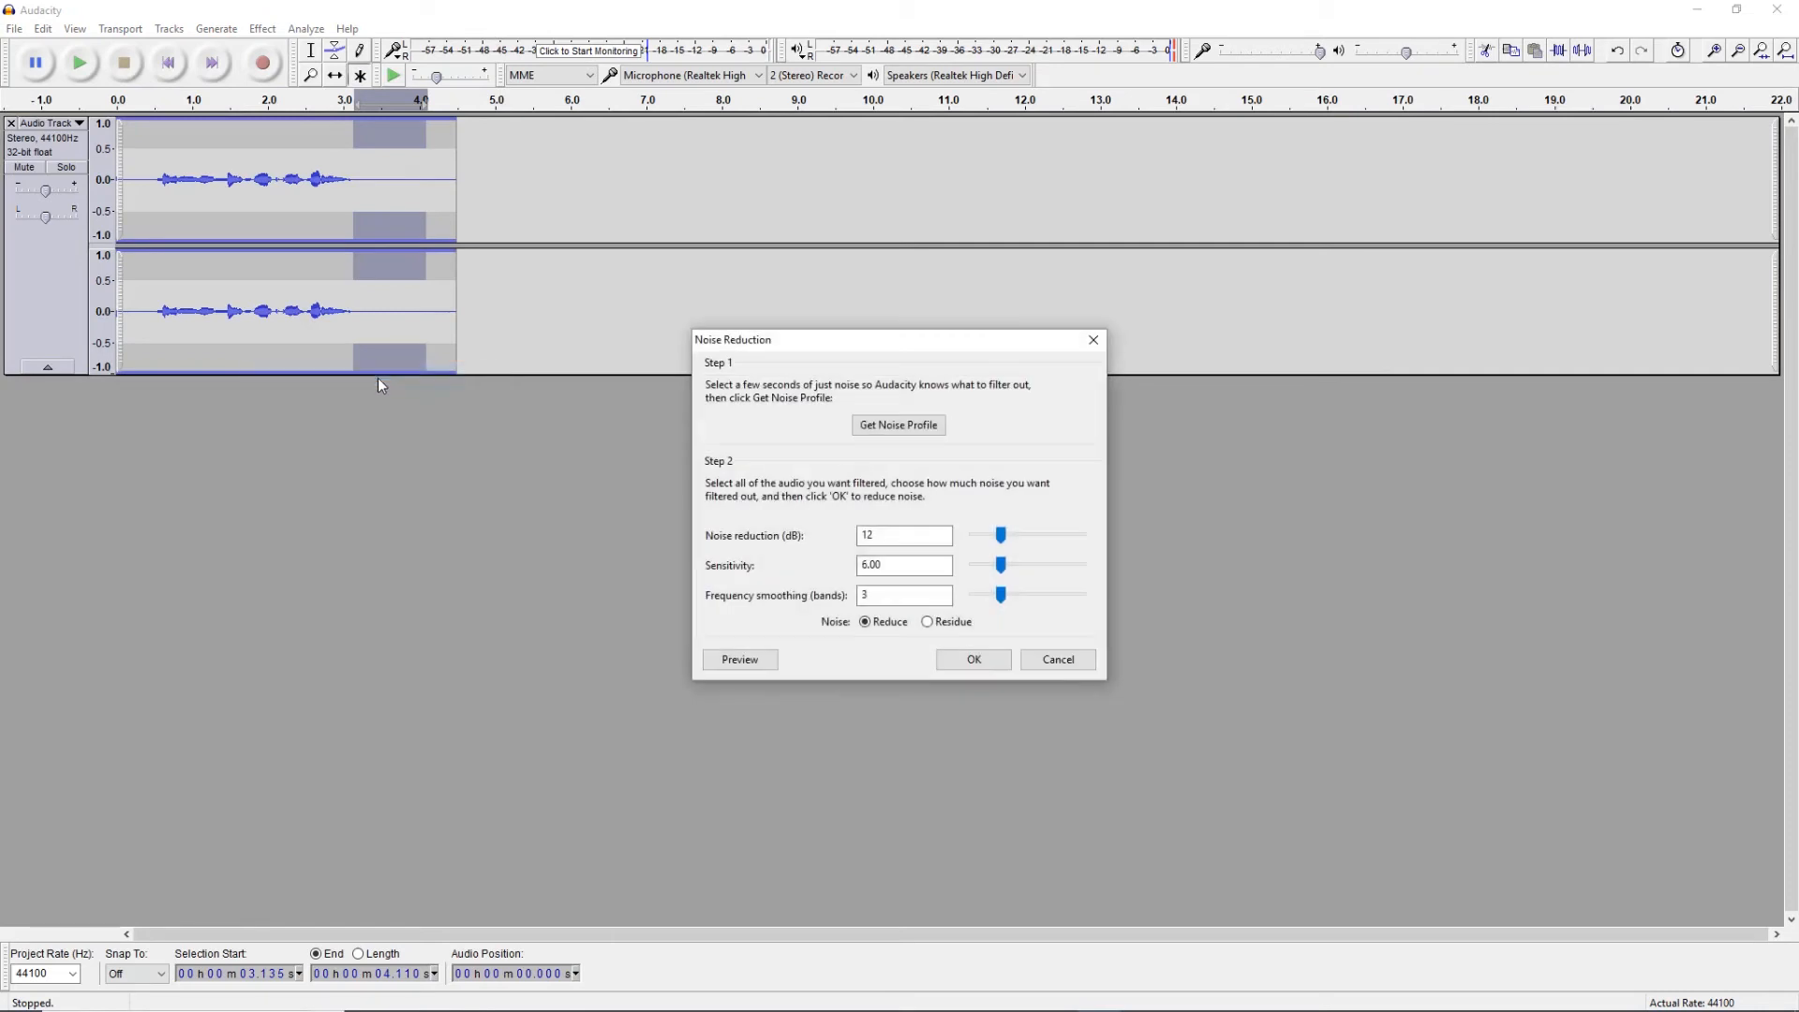
left_click(898, 427)
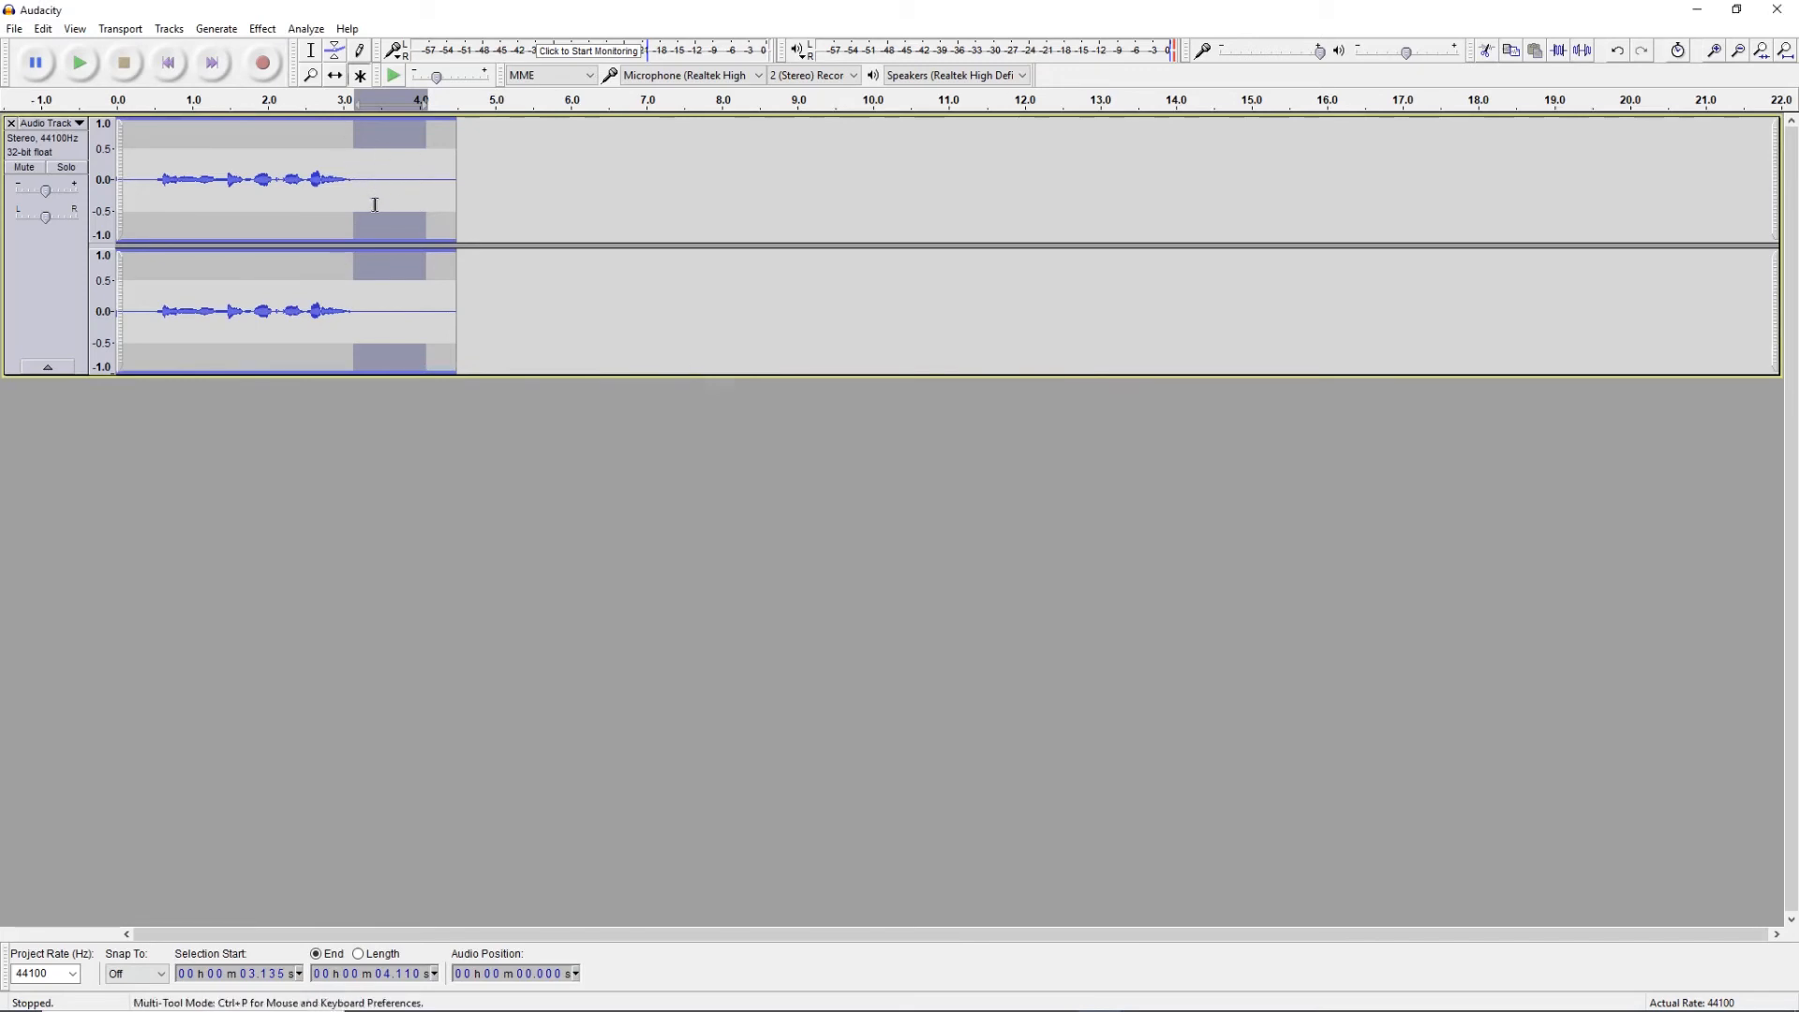
- Select the clip from about 0.16 s to its end and apply Noise Reduction at 12 dB, sensitivity 6.00 and smoothing 3
left_click_drag(130, 183, 459, 203)
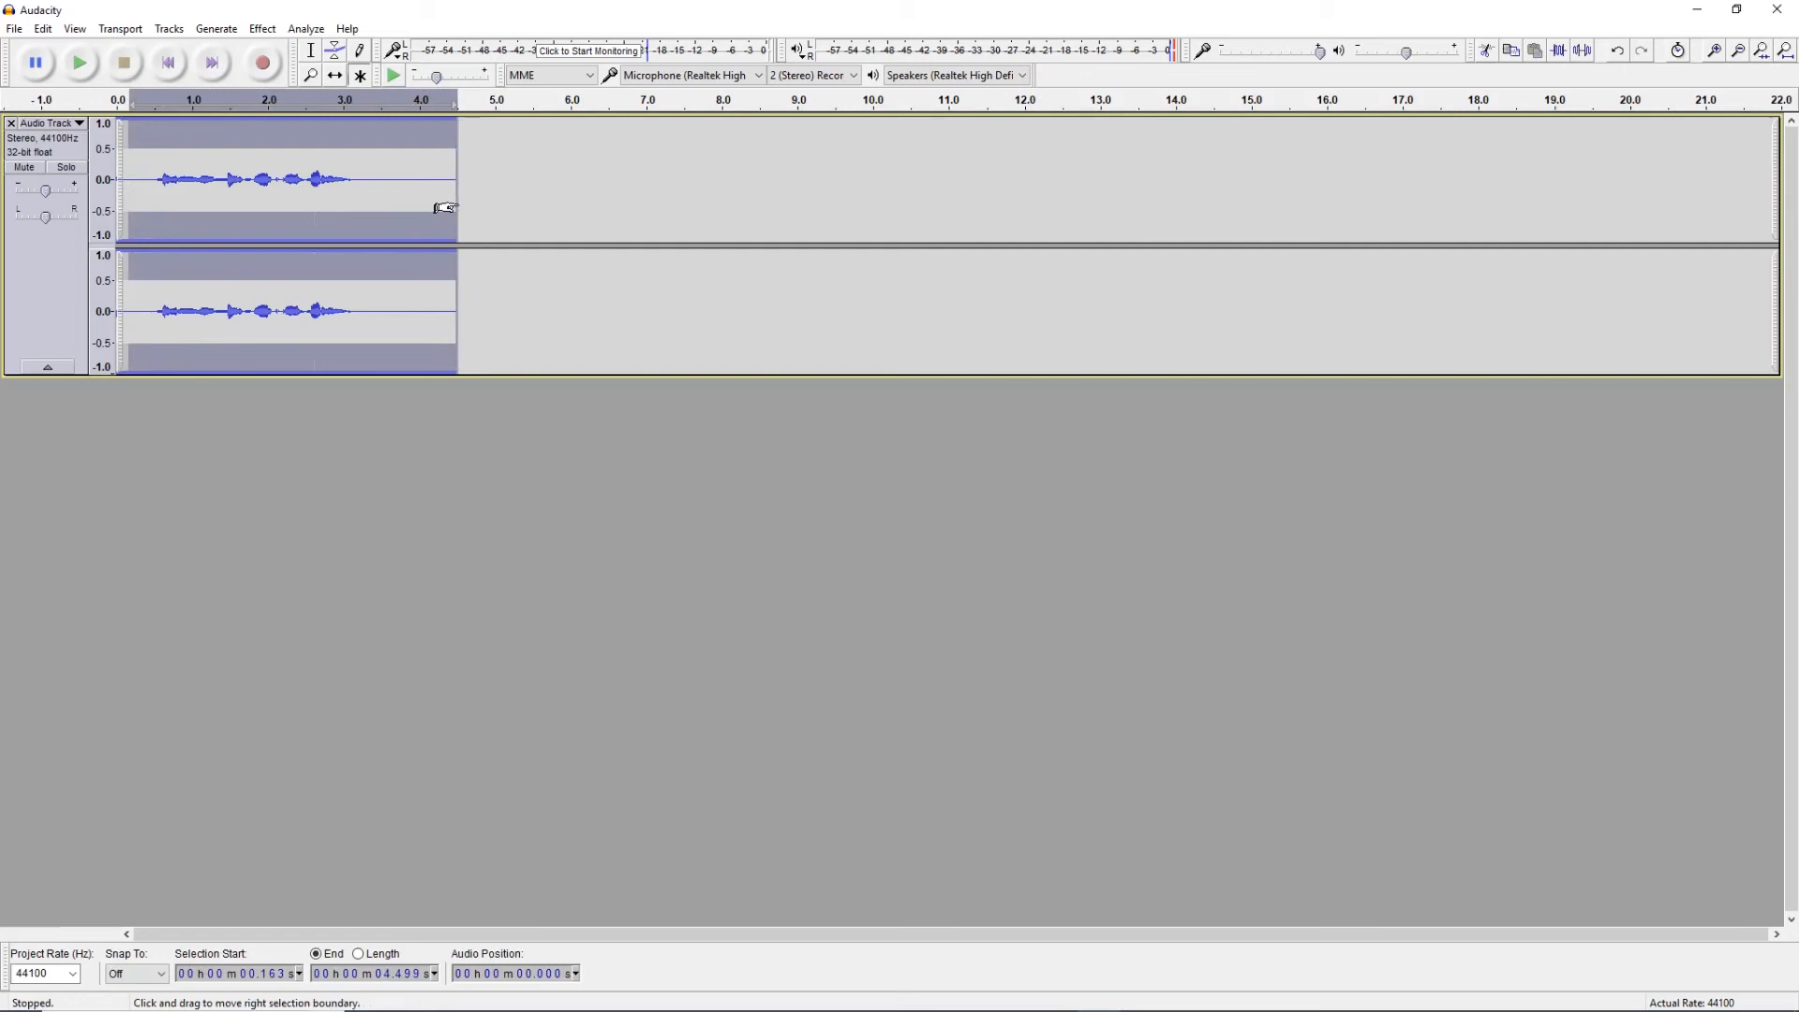
left_click(262, 29)
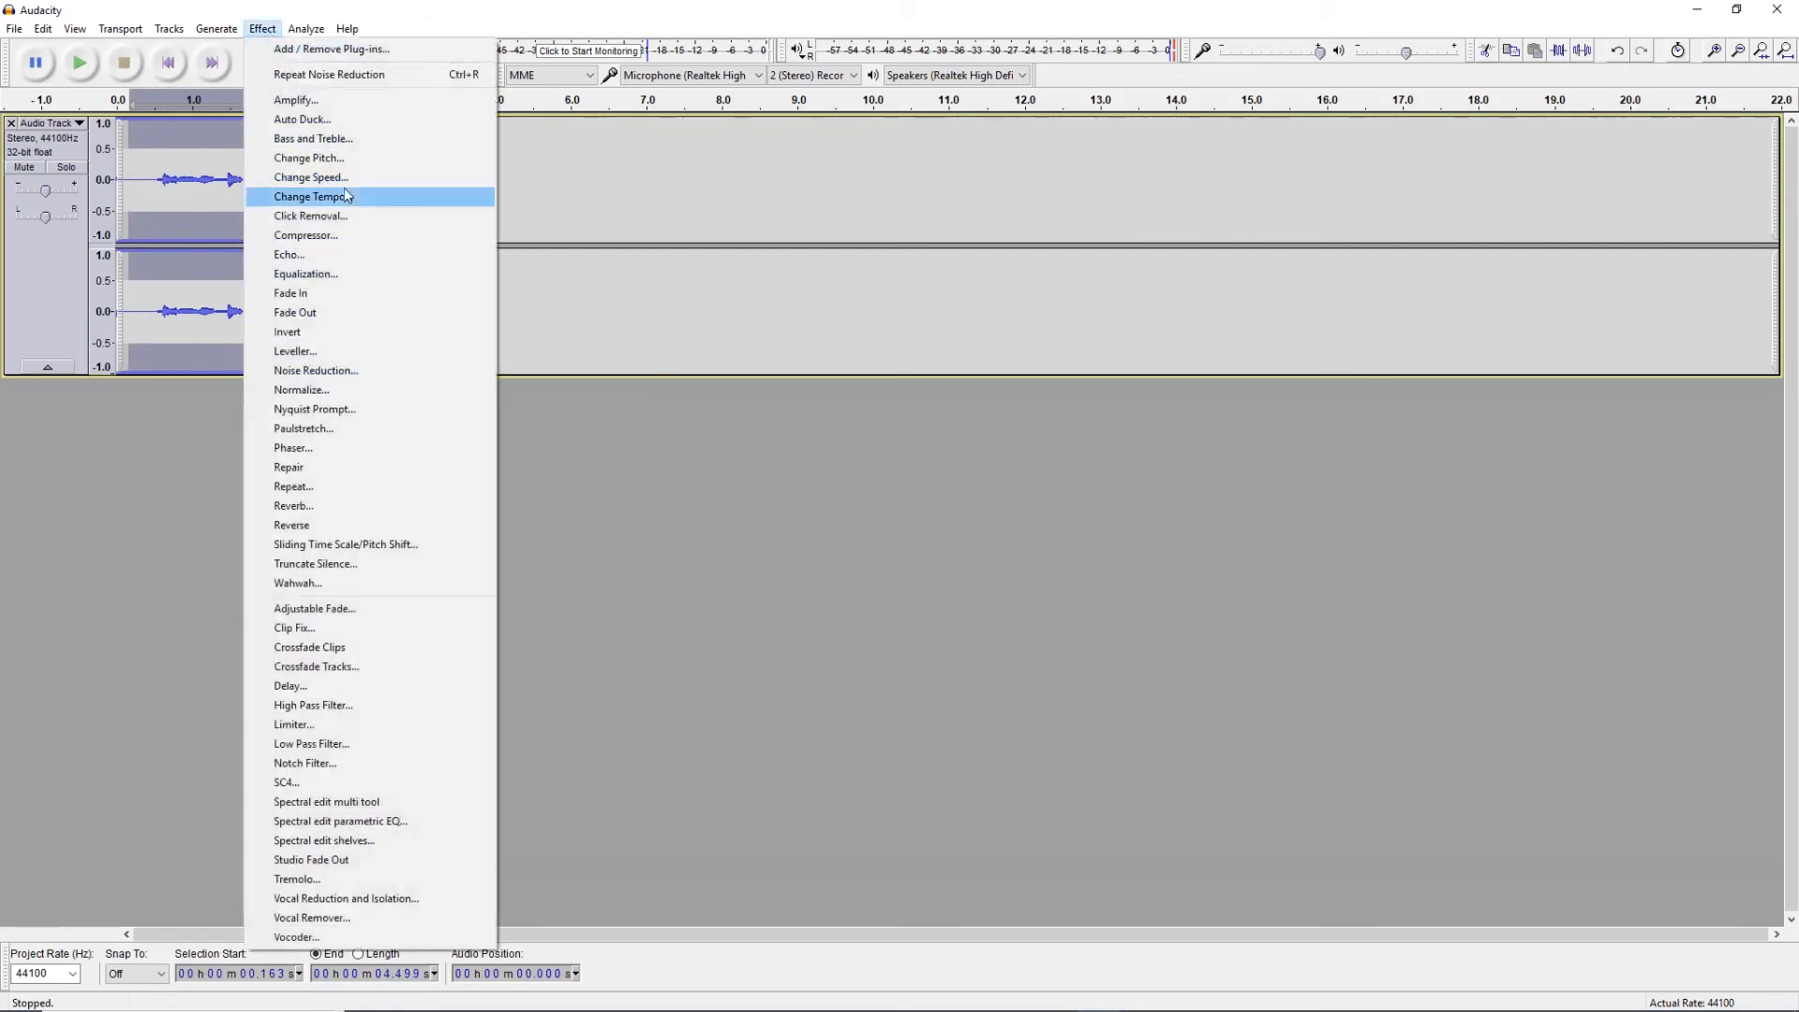
left_click(377, 369)
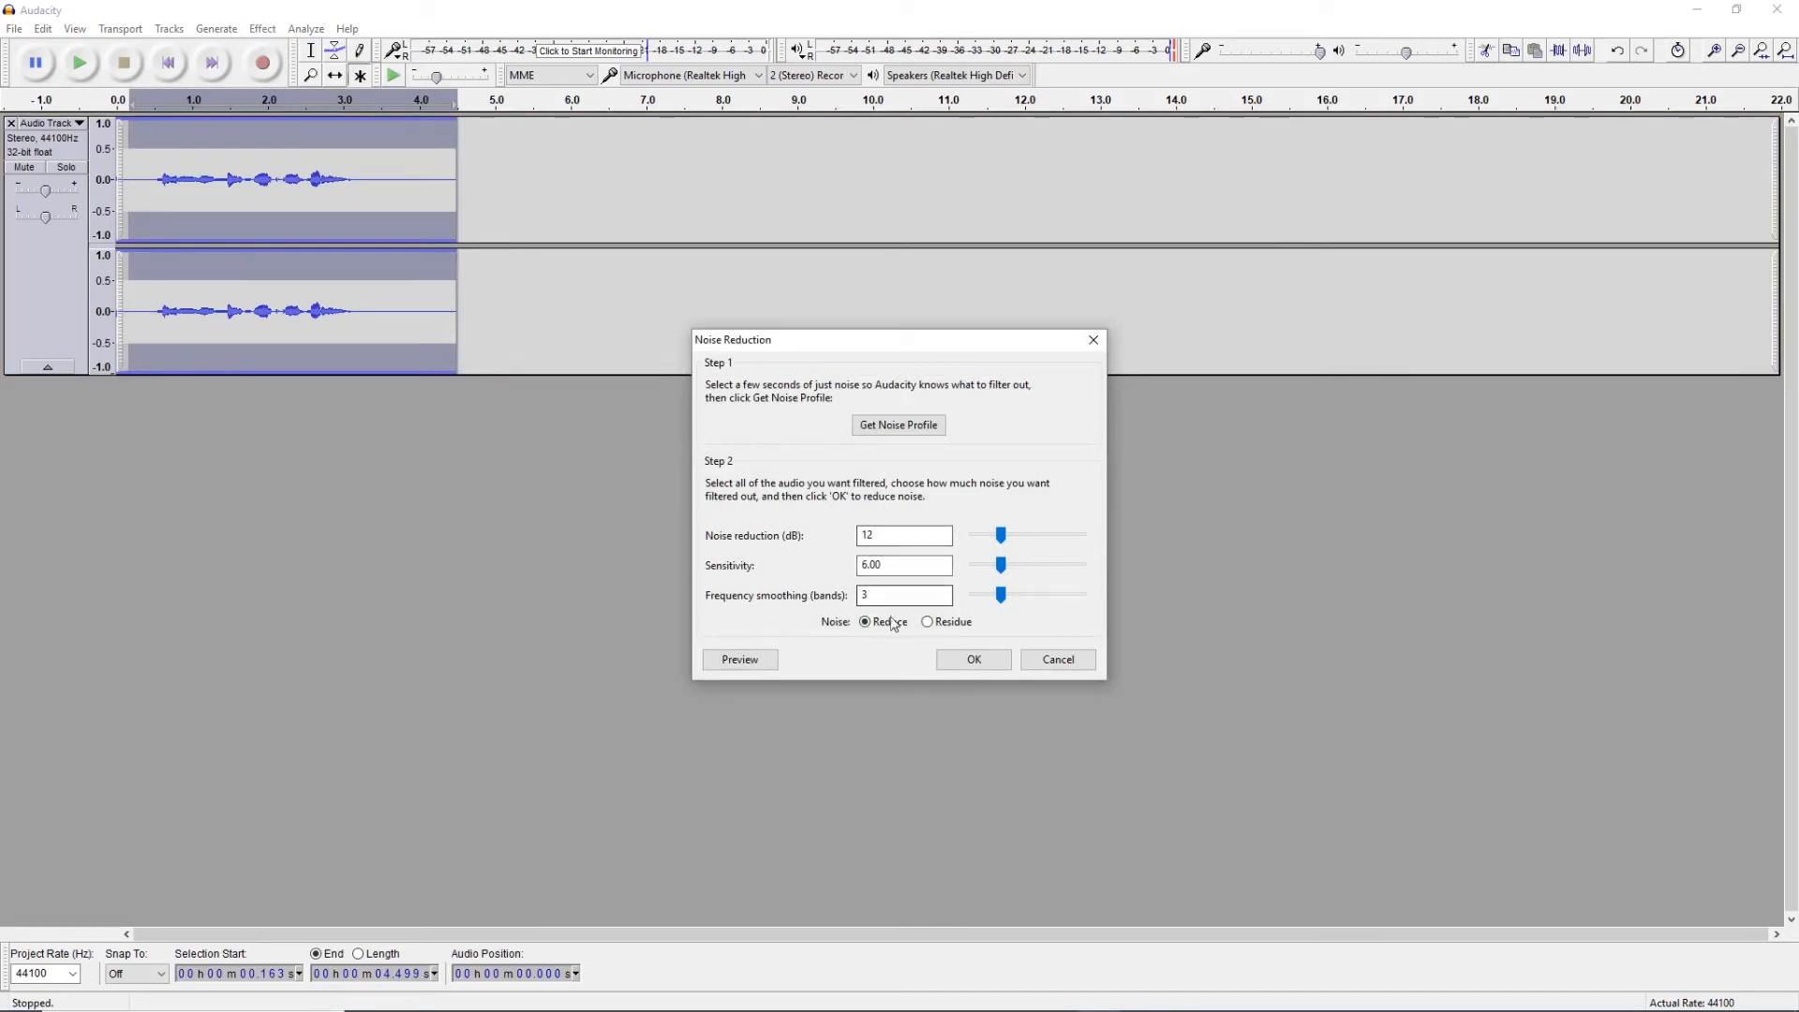
left_click(981, 661)
left_click(982, 661)
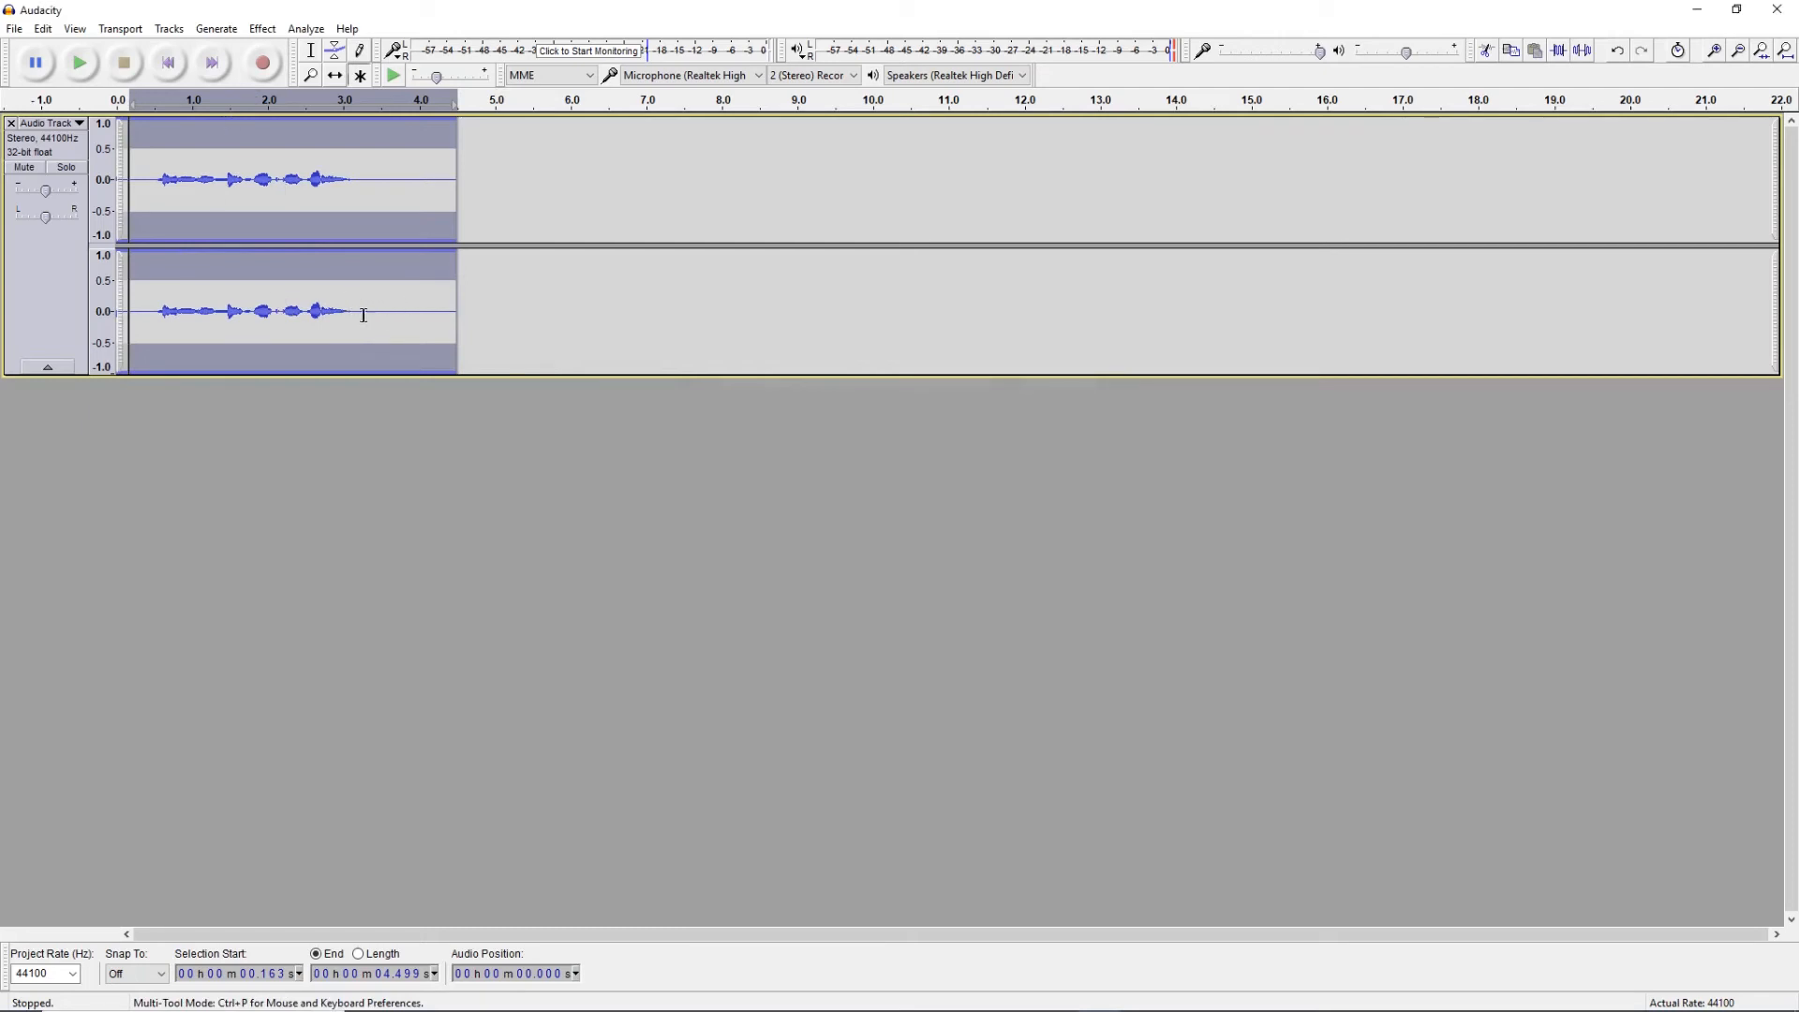
- Shape the clip's volume with the Envelope tool, fading in until about 0.3 s and fading out from about 3.8 s to 4.2 s
left_click_drag(357, 309, 430, 324)
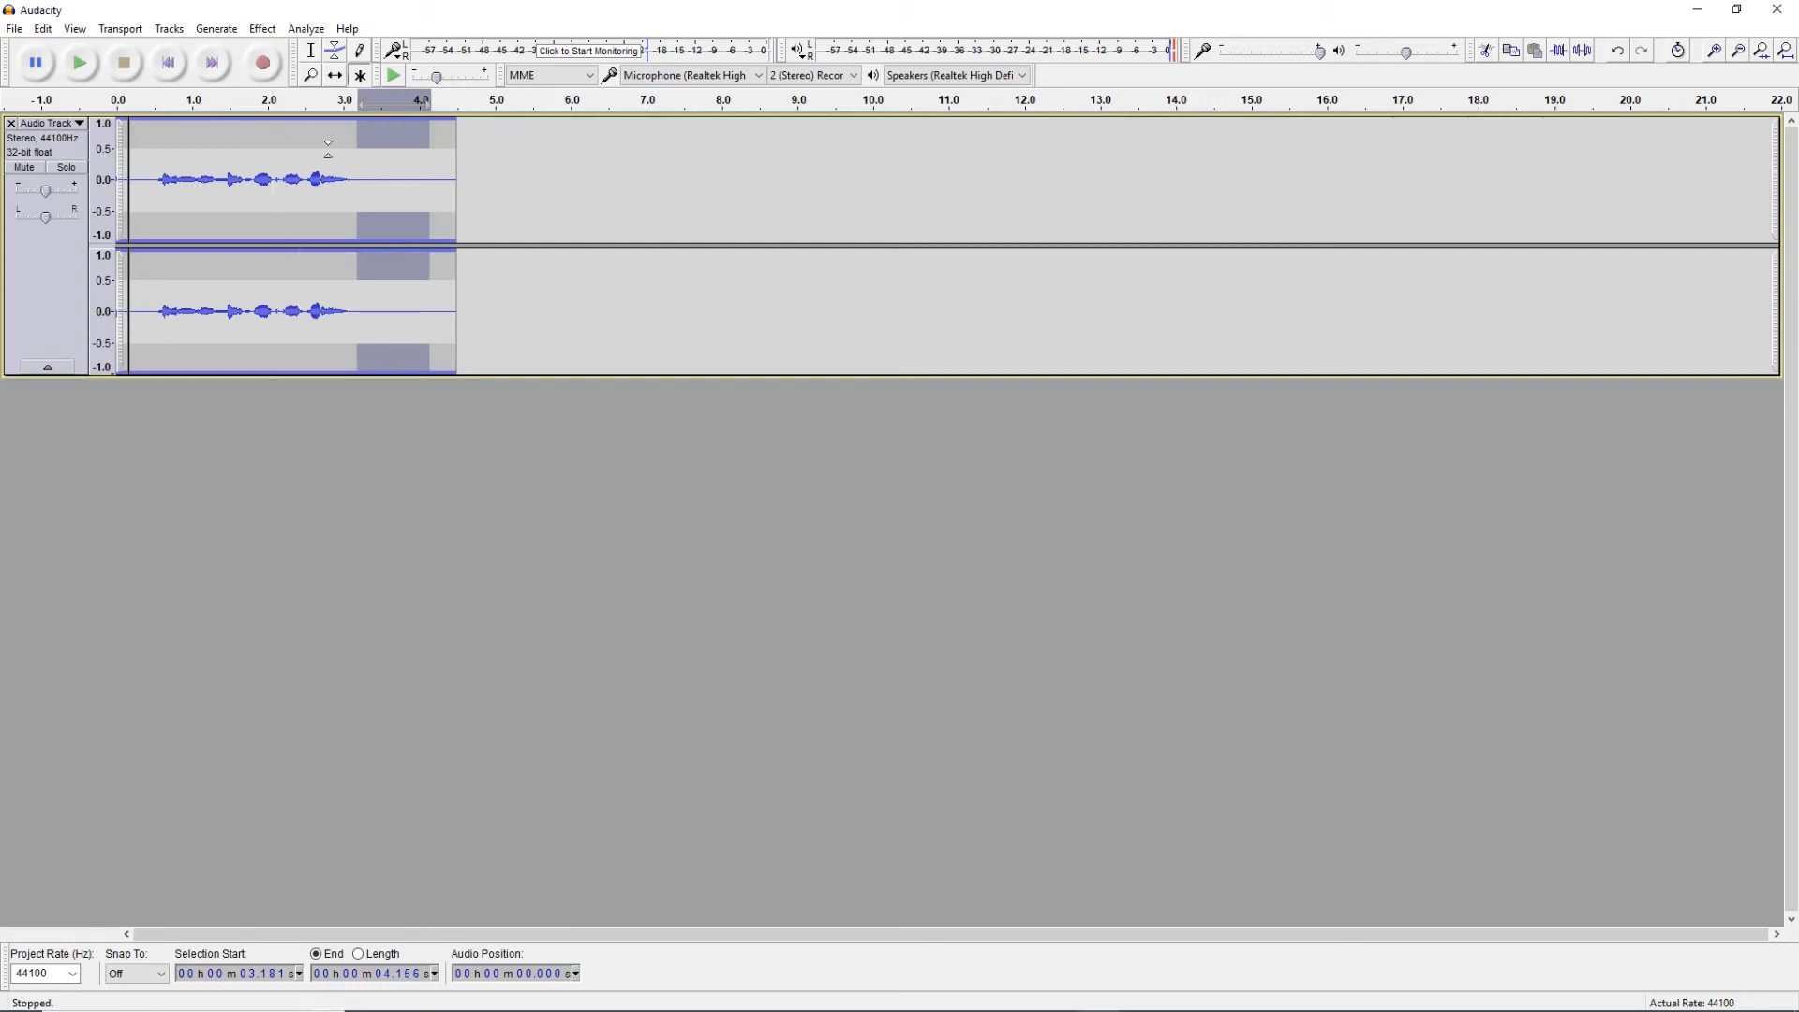
key("F2")
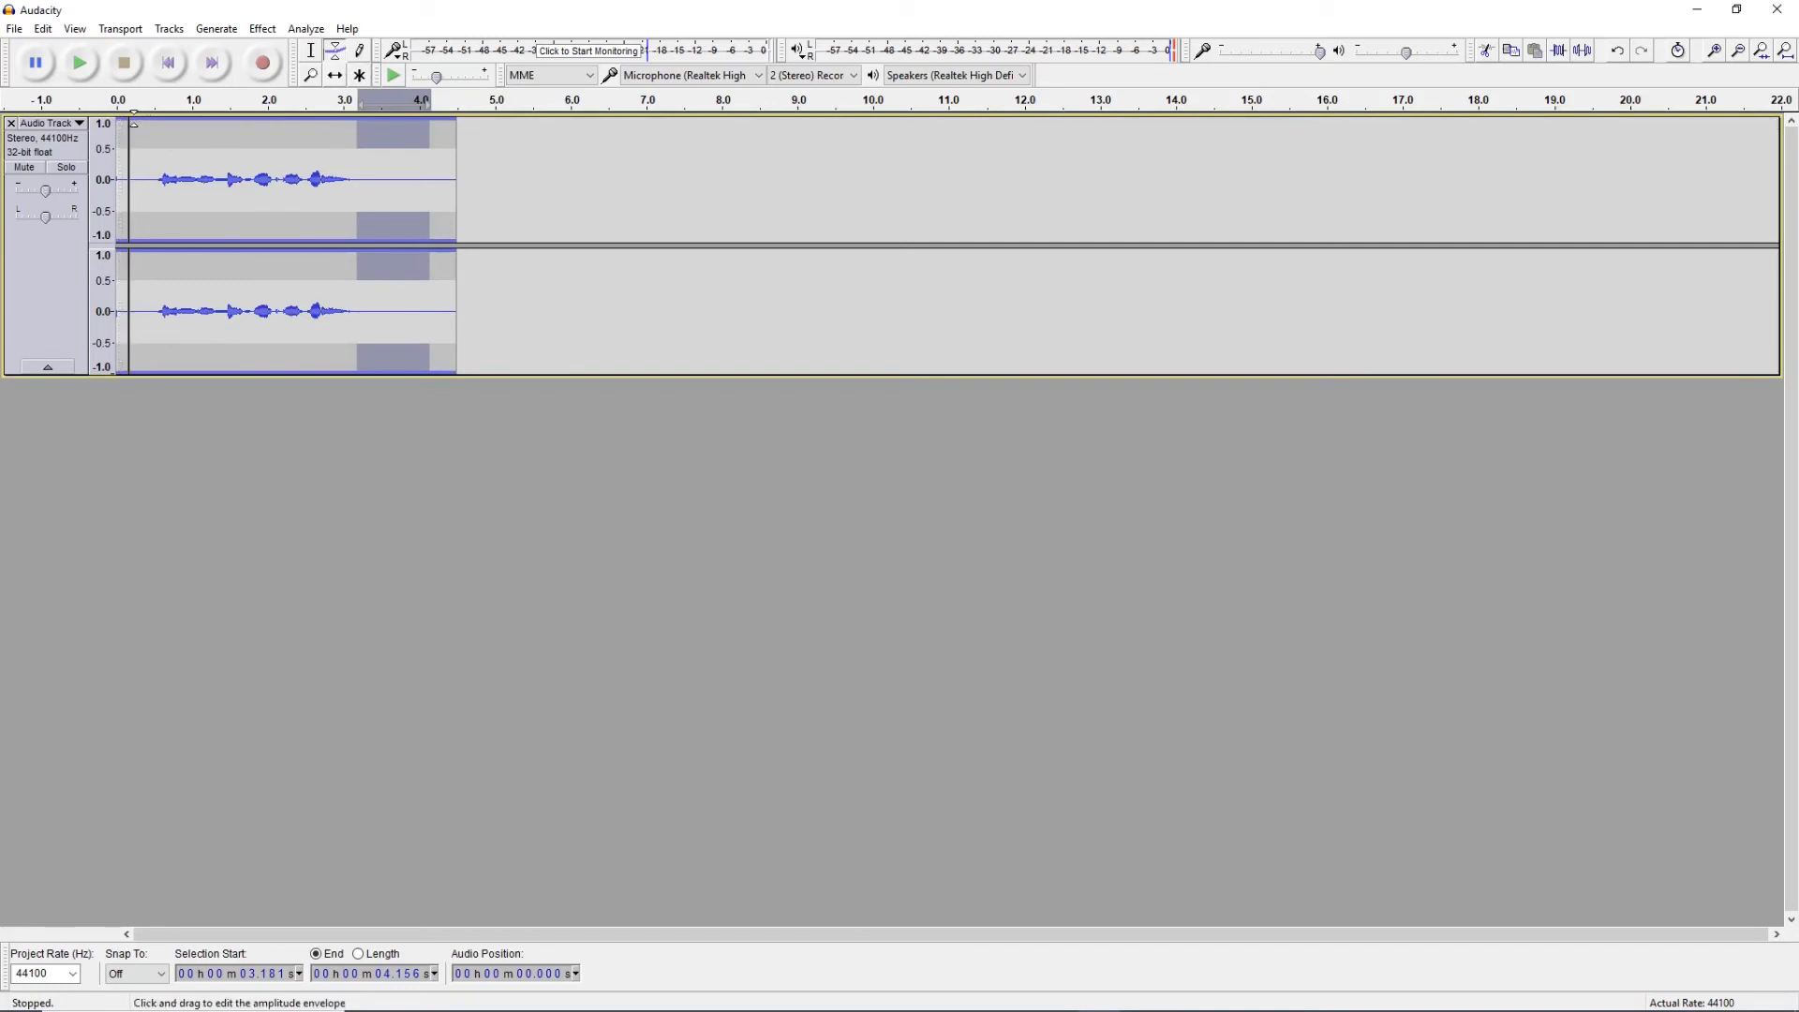
left_click_drag(121, 123, 140, 117)
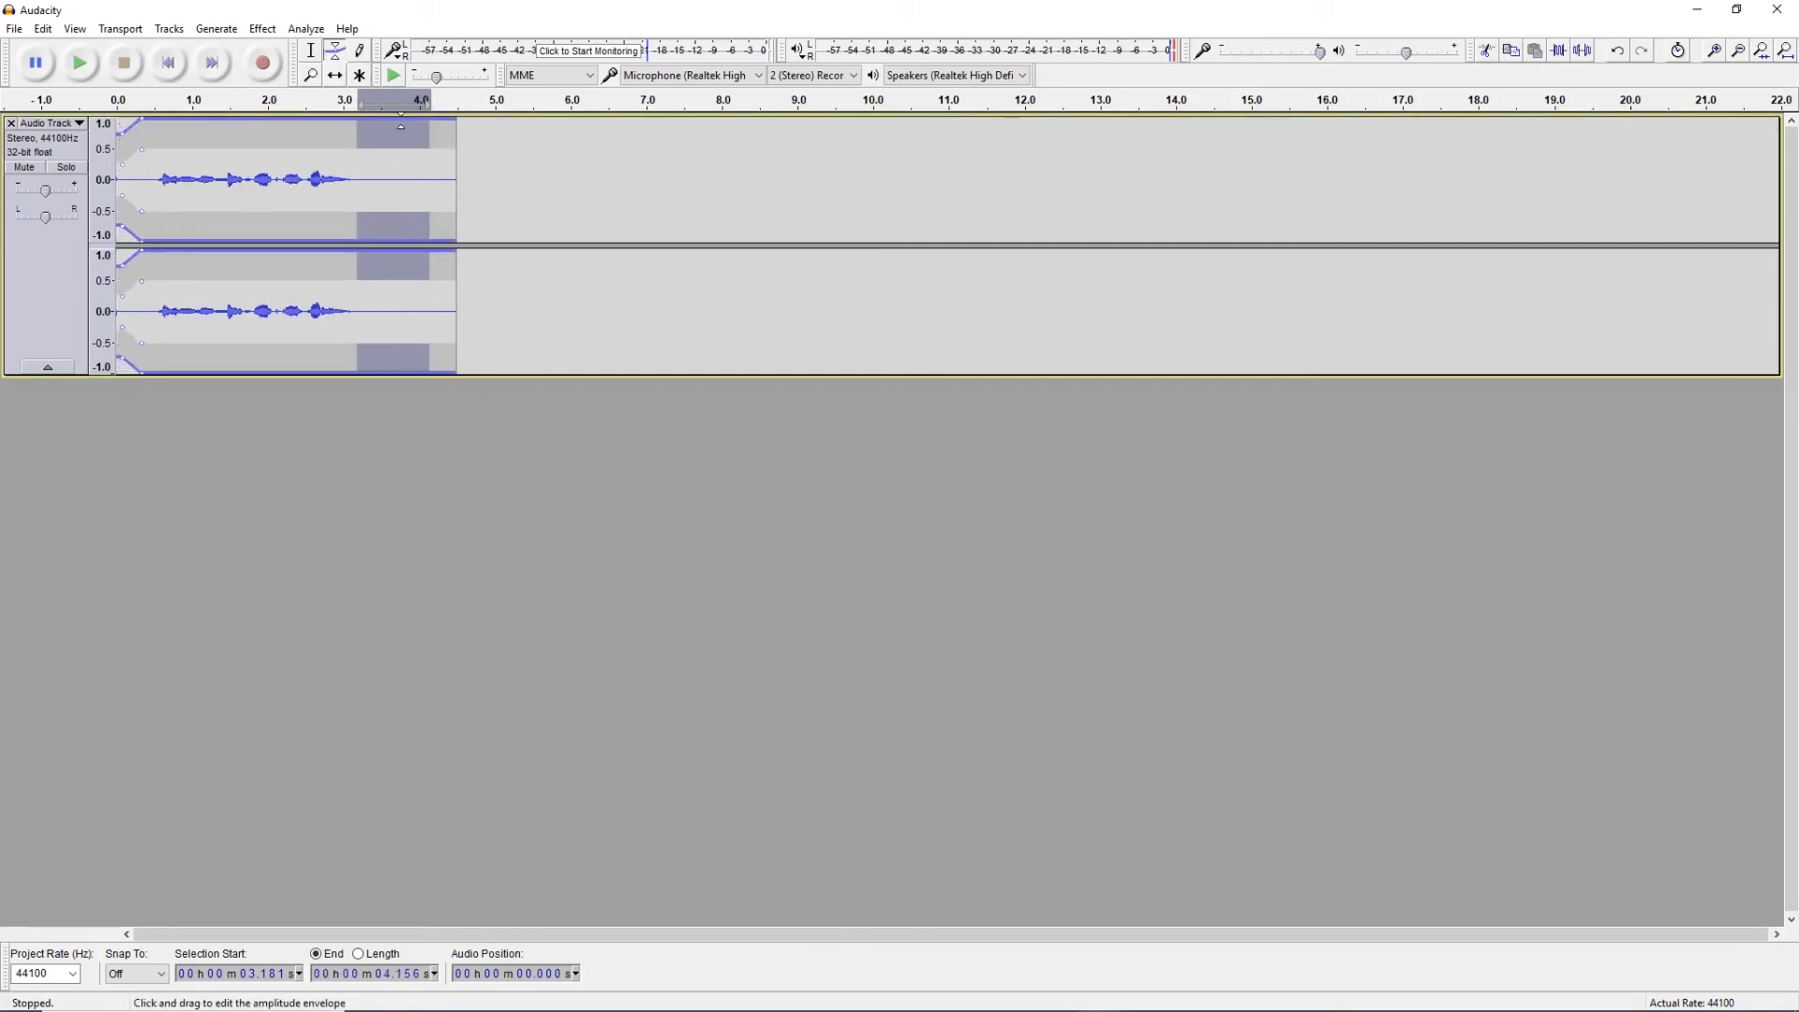
left_click(403, 120)
left_click_drag(435, 119, 436, 164)
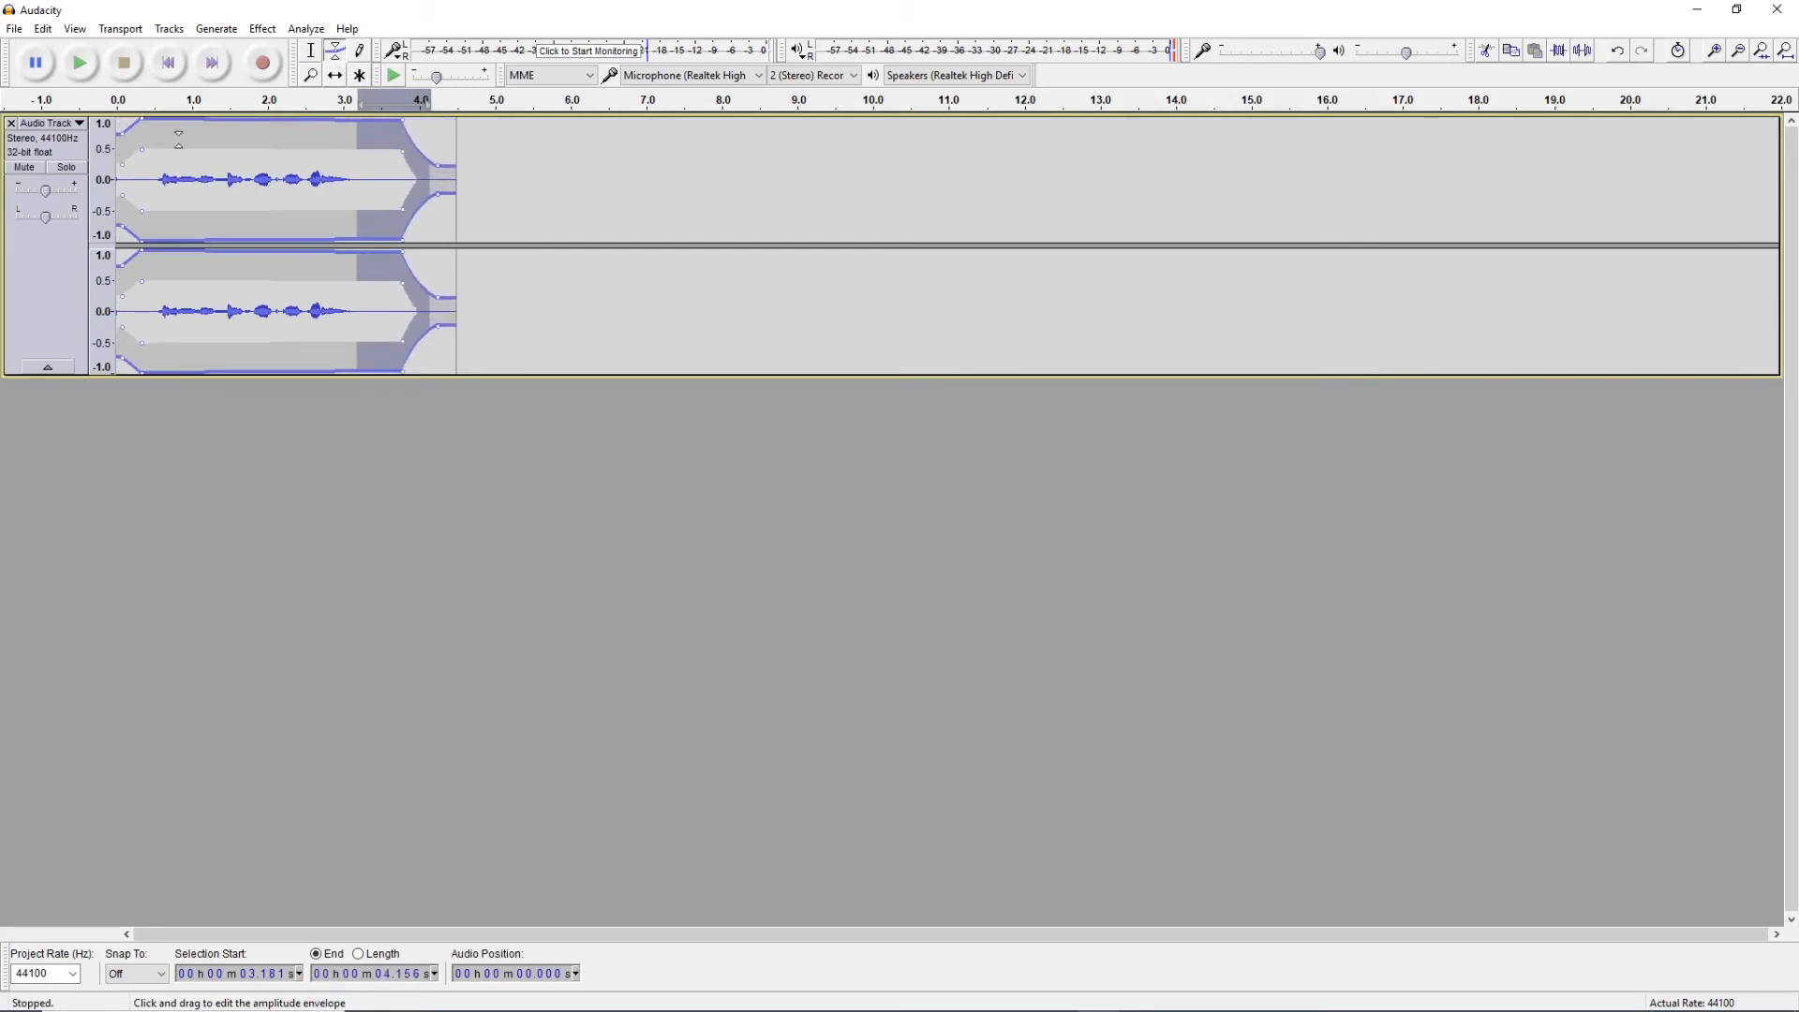
left_click_drag(123, 134, 123, 176)
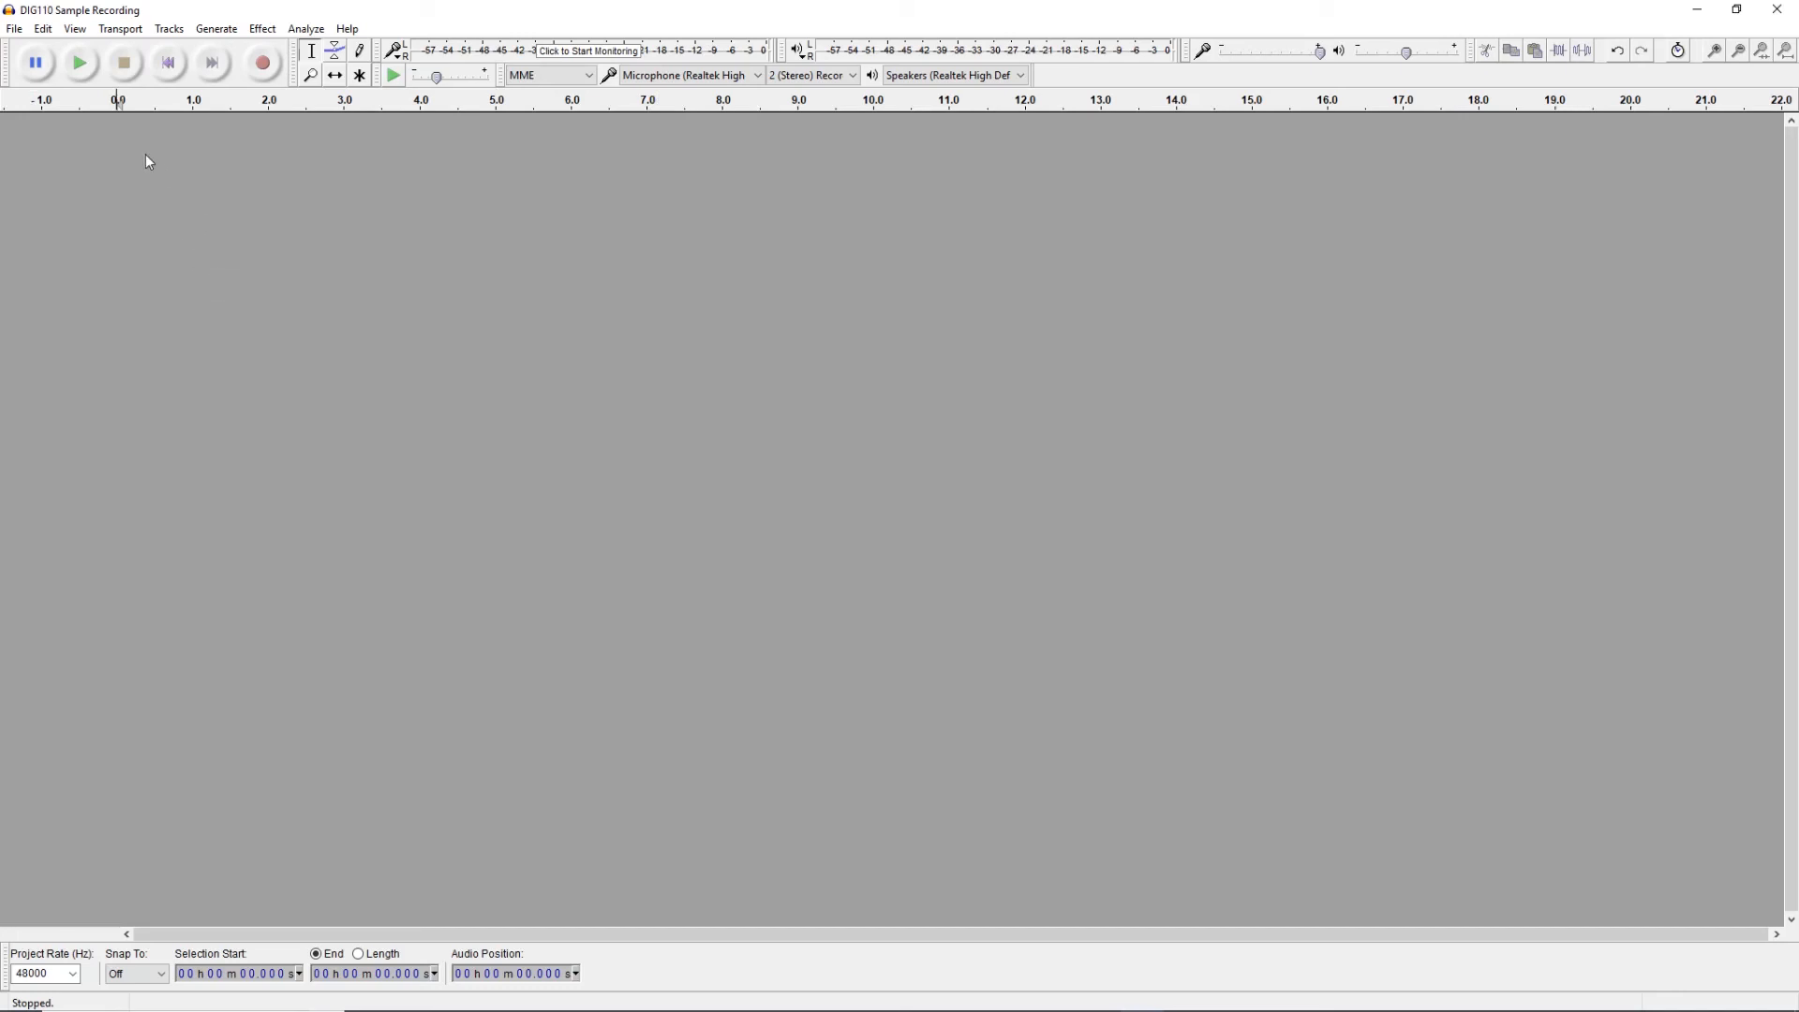
- Import the audio file DIG110 Sample Recording from the Desktop into the empty project
left_click(14, 28)
mouse_move(60, 247)
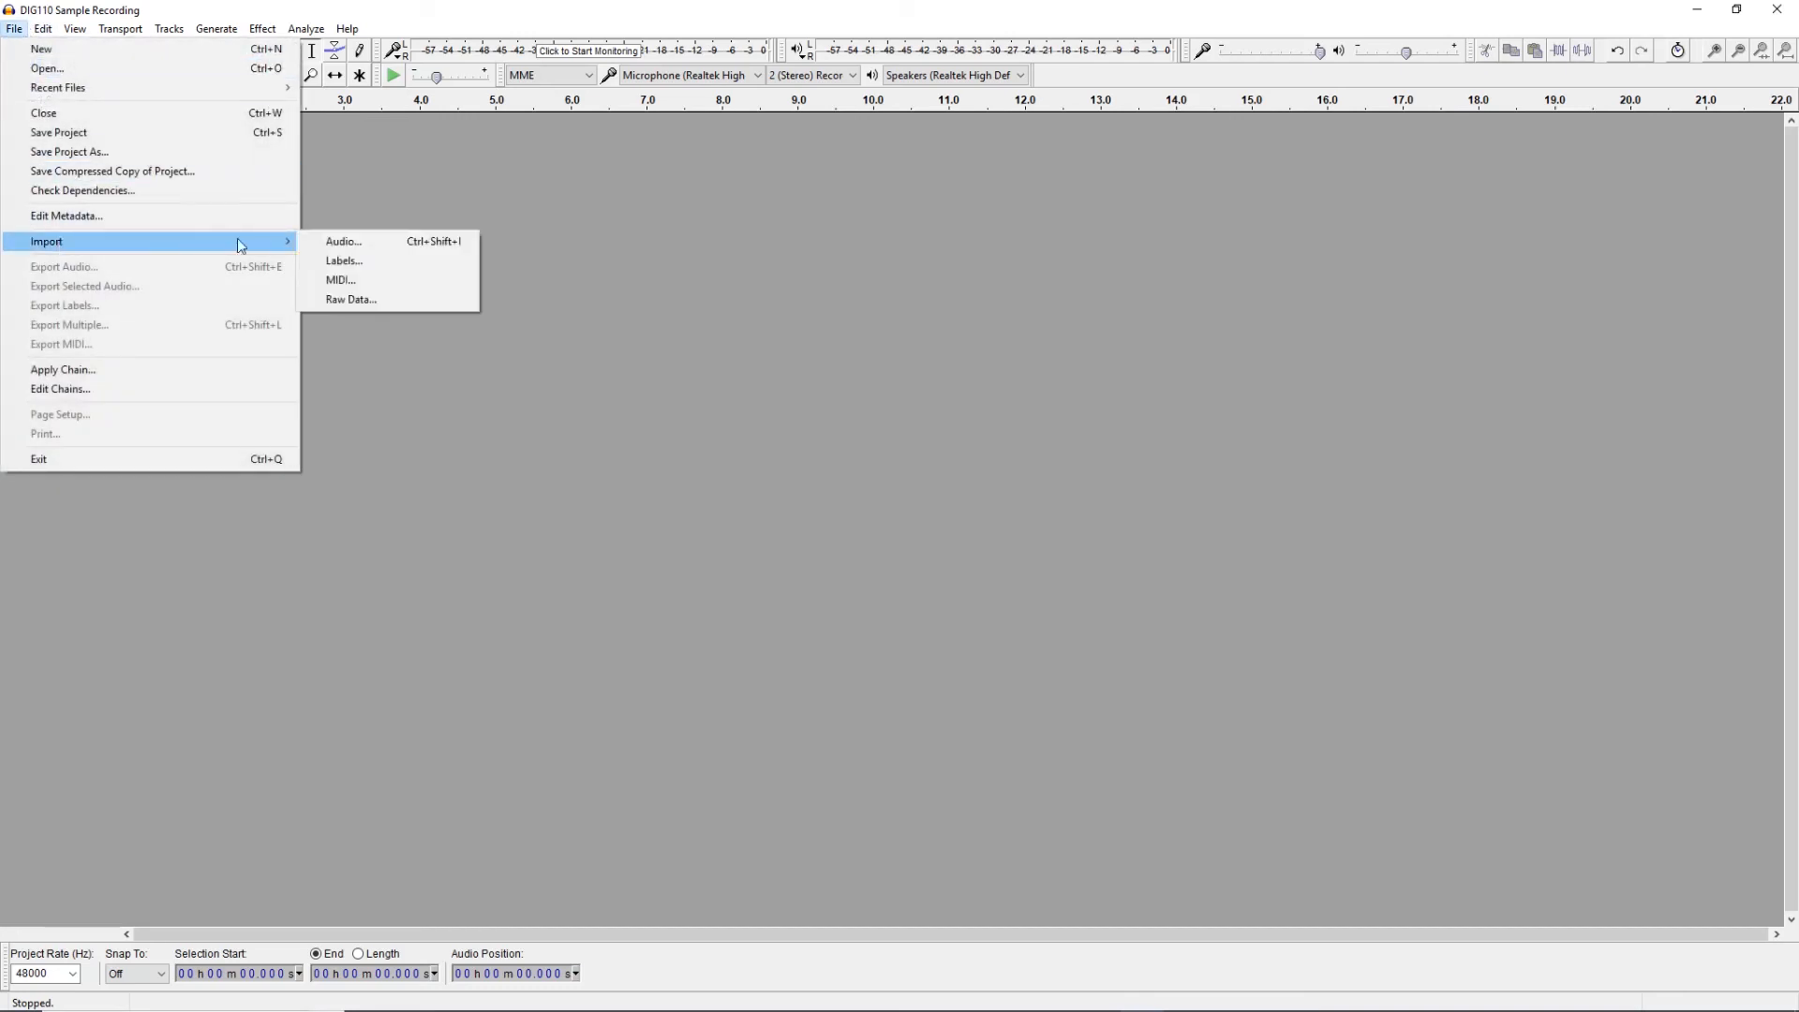
left_click(330, 243)
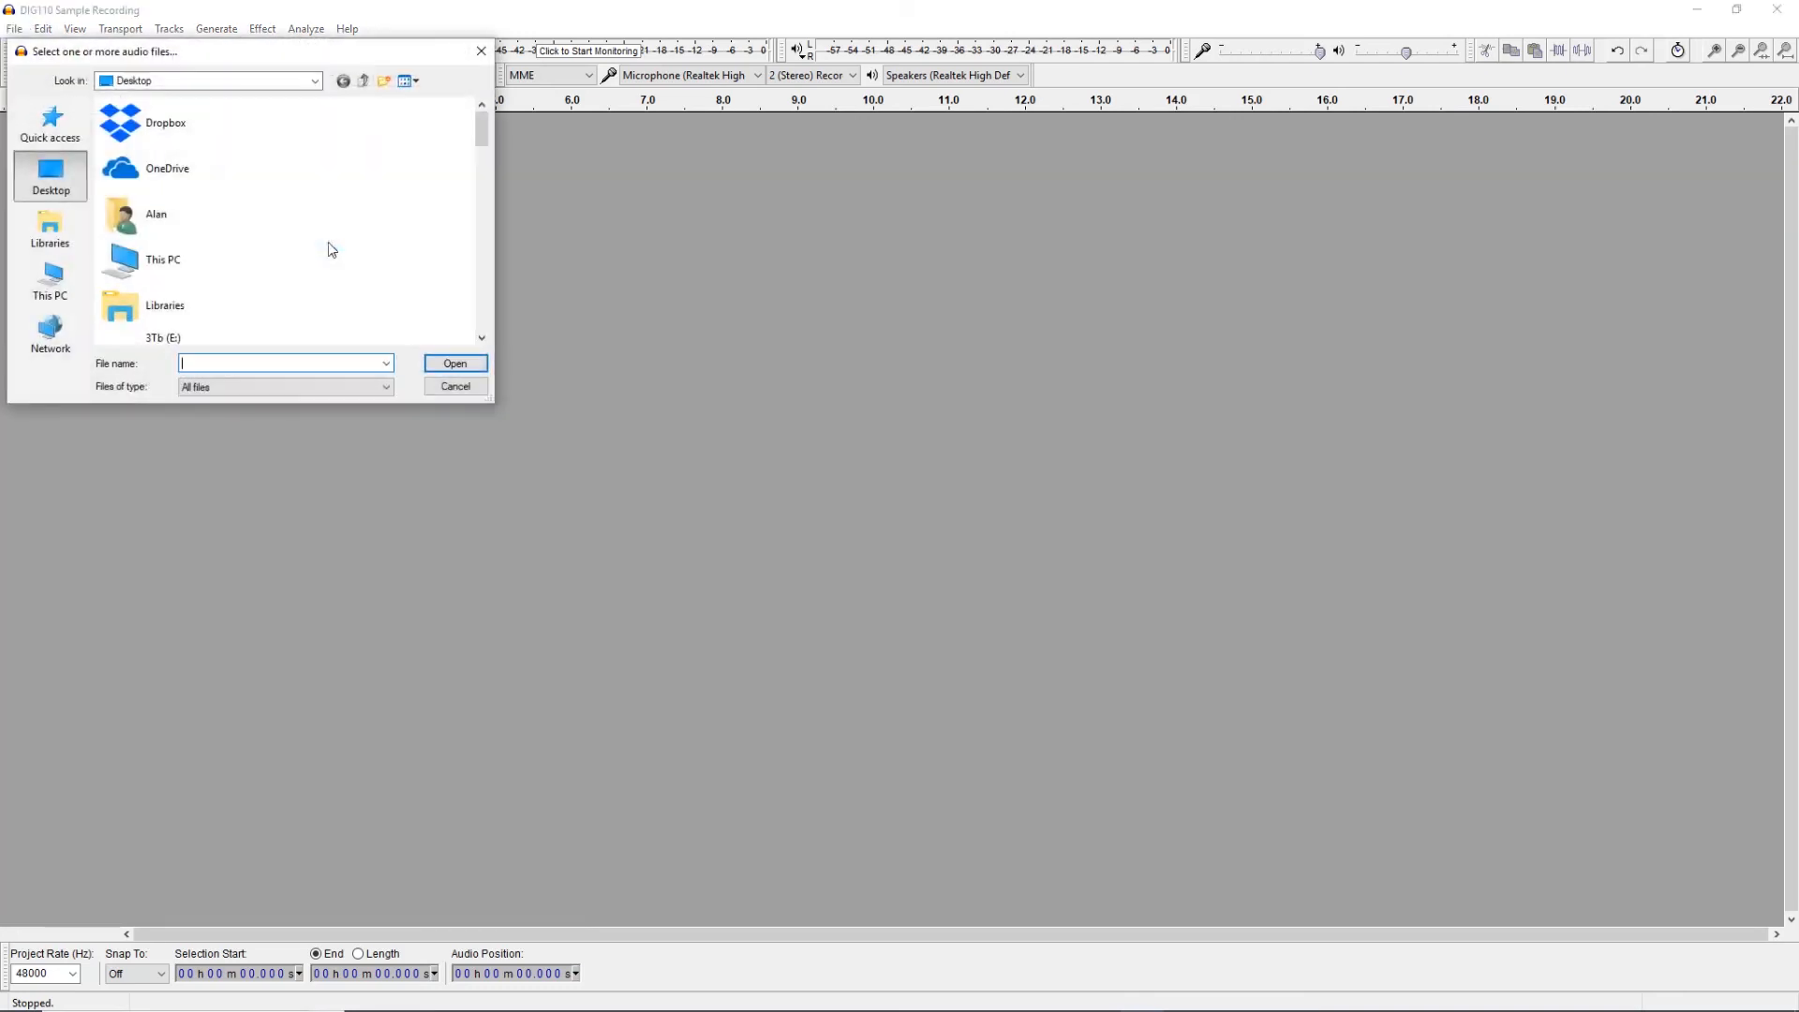
double_click(186, 218)
left_click(52, 169)
left_click_drag(489, 125, 480, 227)
left_click(260, 232)
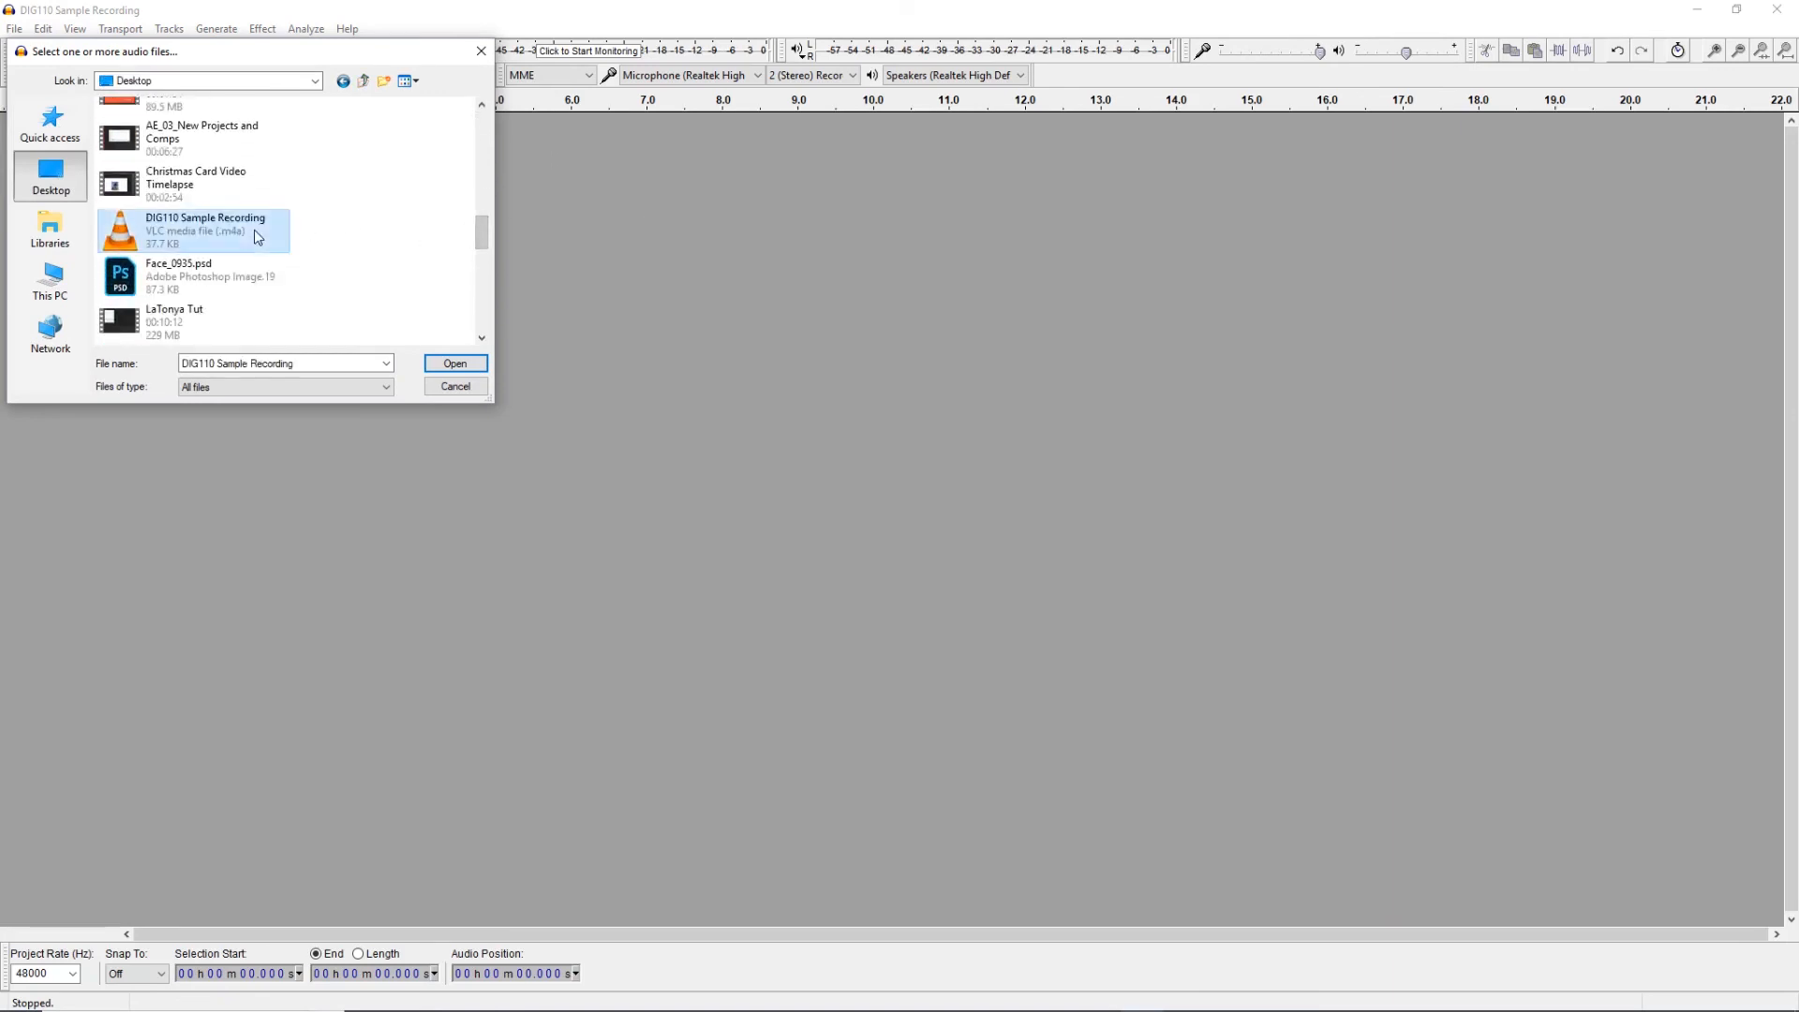
left_click(456, 364)
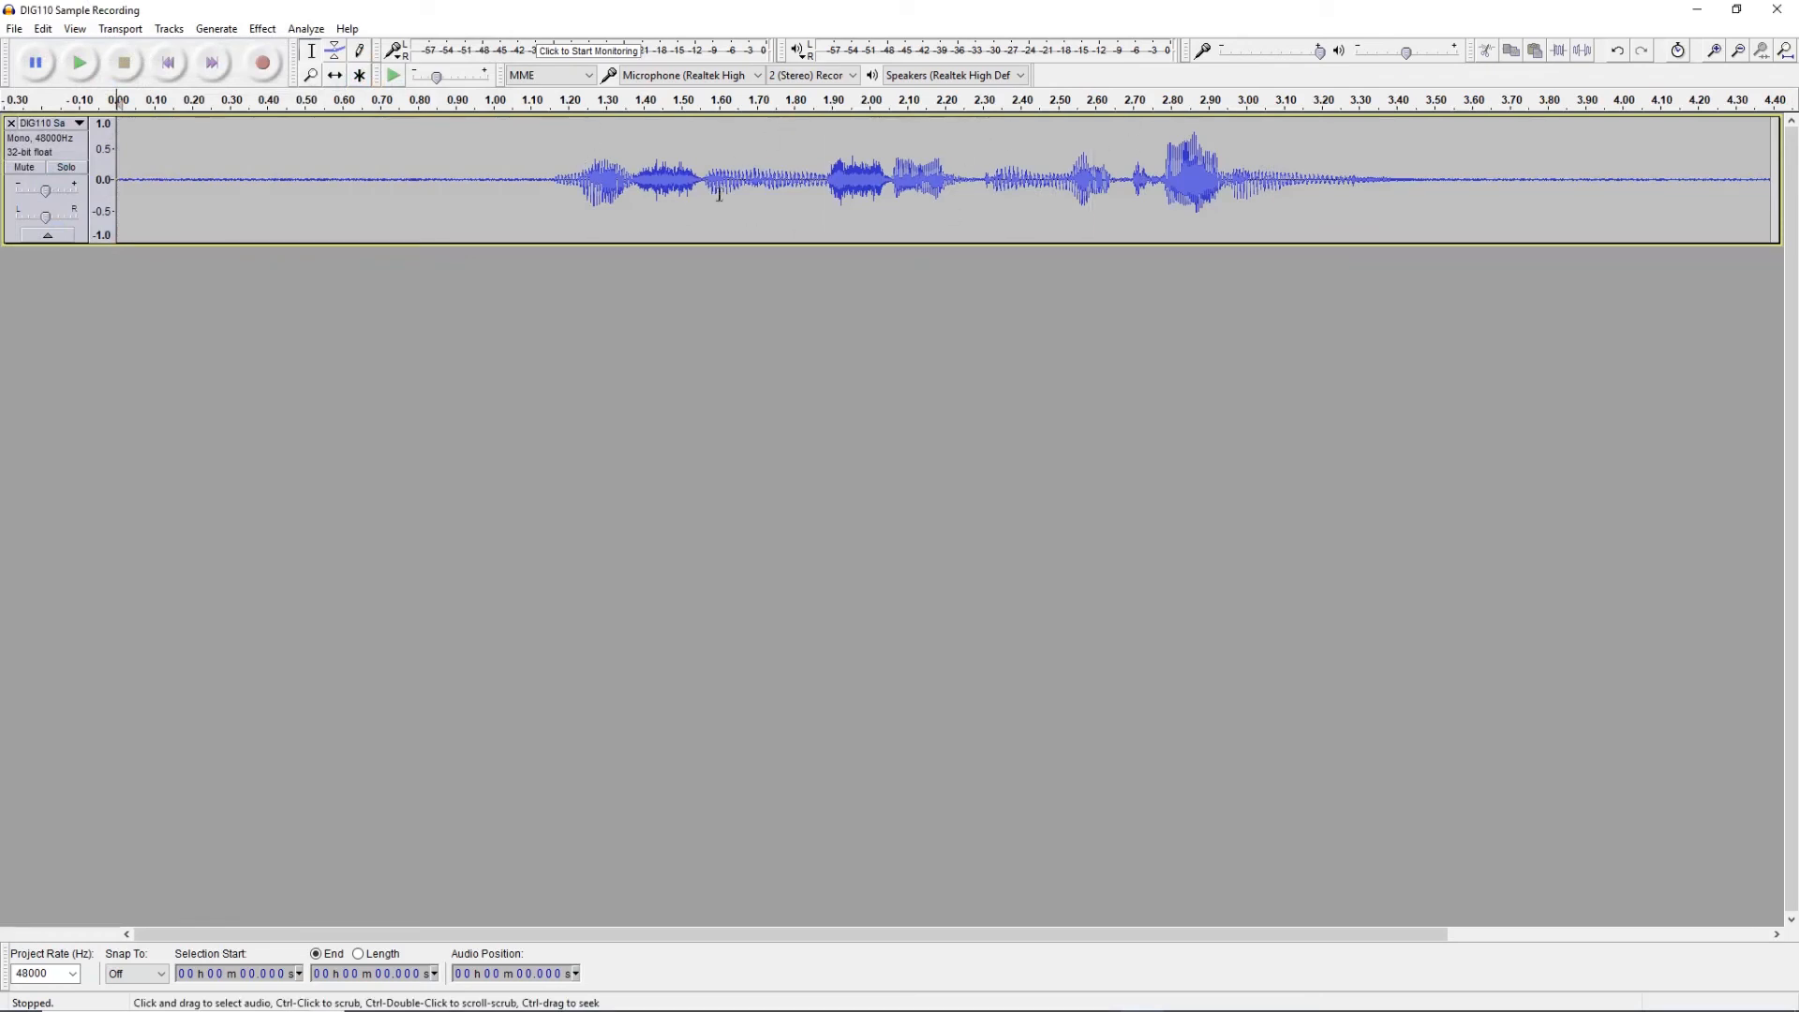
- Play the imported recording from about 1.22 s, stop playback, and lower the track's gain slightly
left_click(576, 200)
left_click(82, 68)
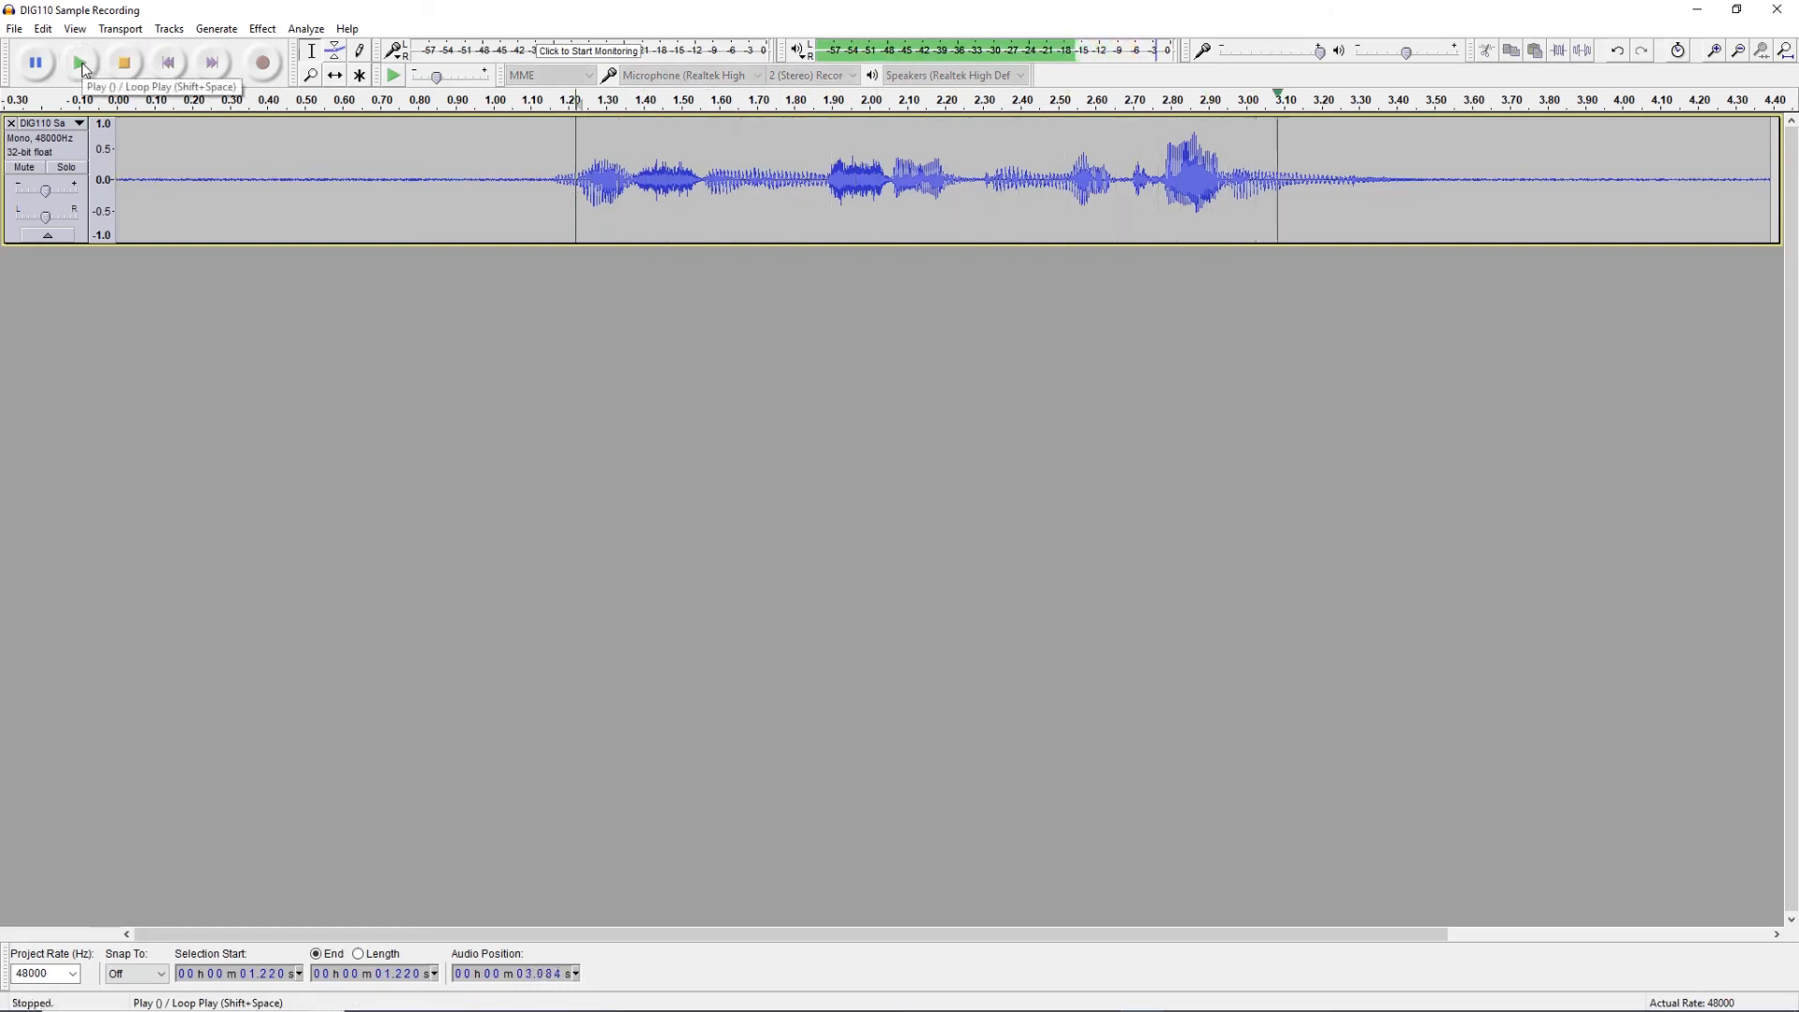
left_click(81, 65)
left_click(125, 64)
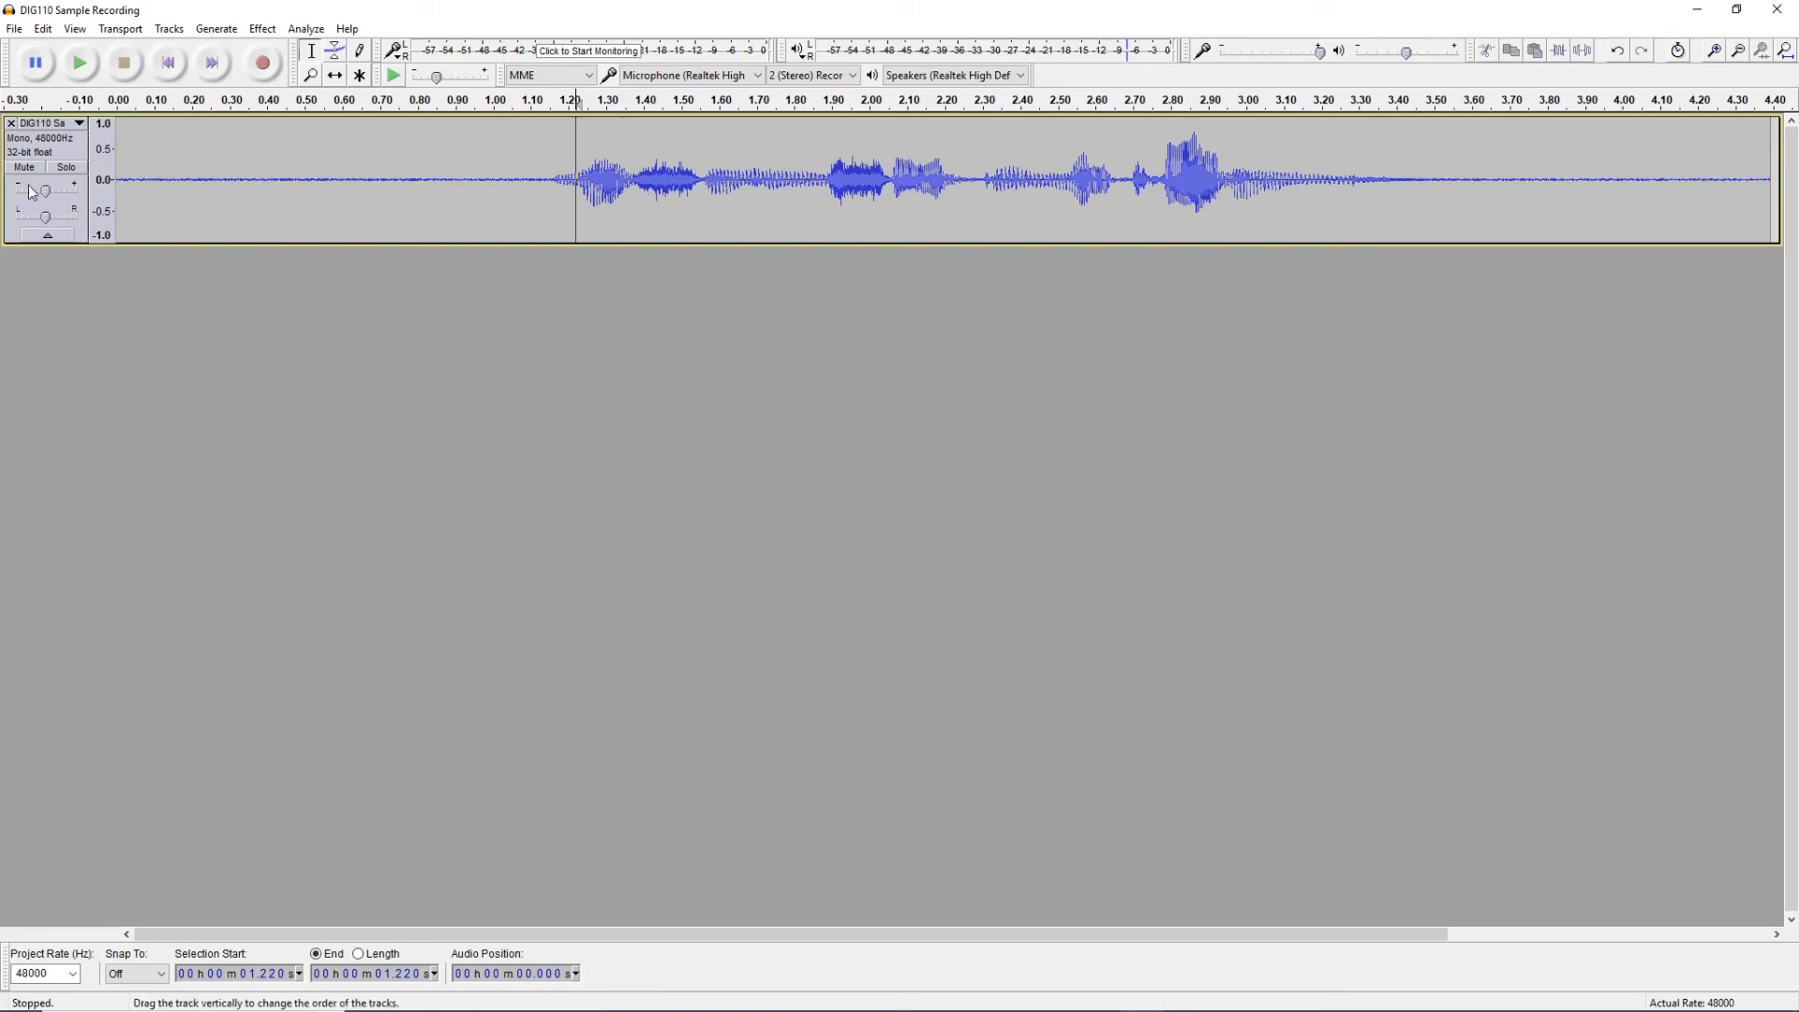
left_click_drag(45, 191, 39, 191)
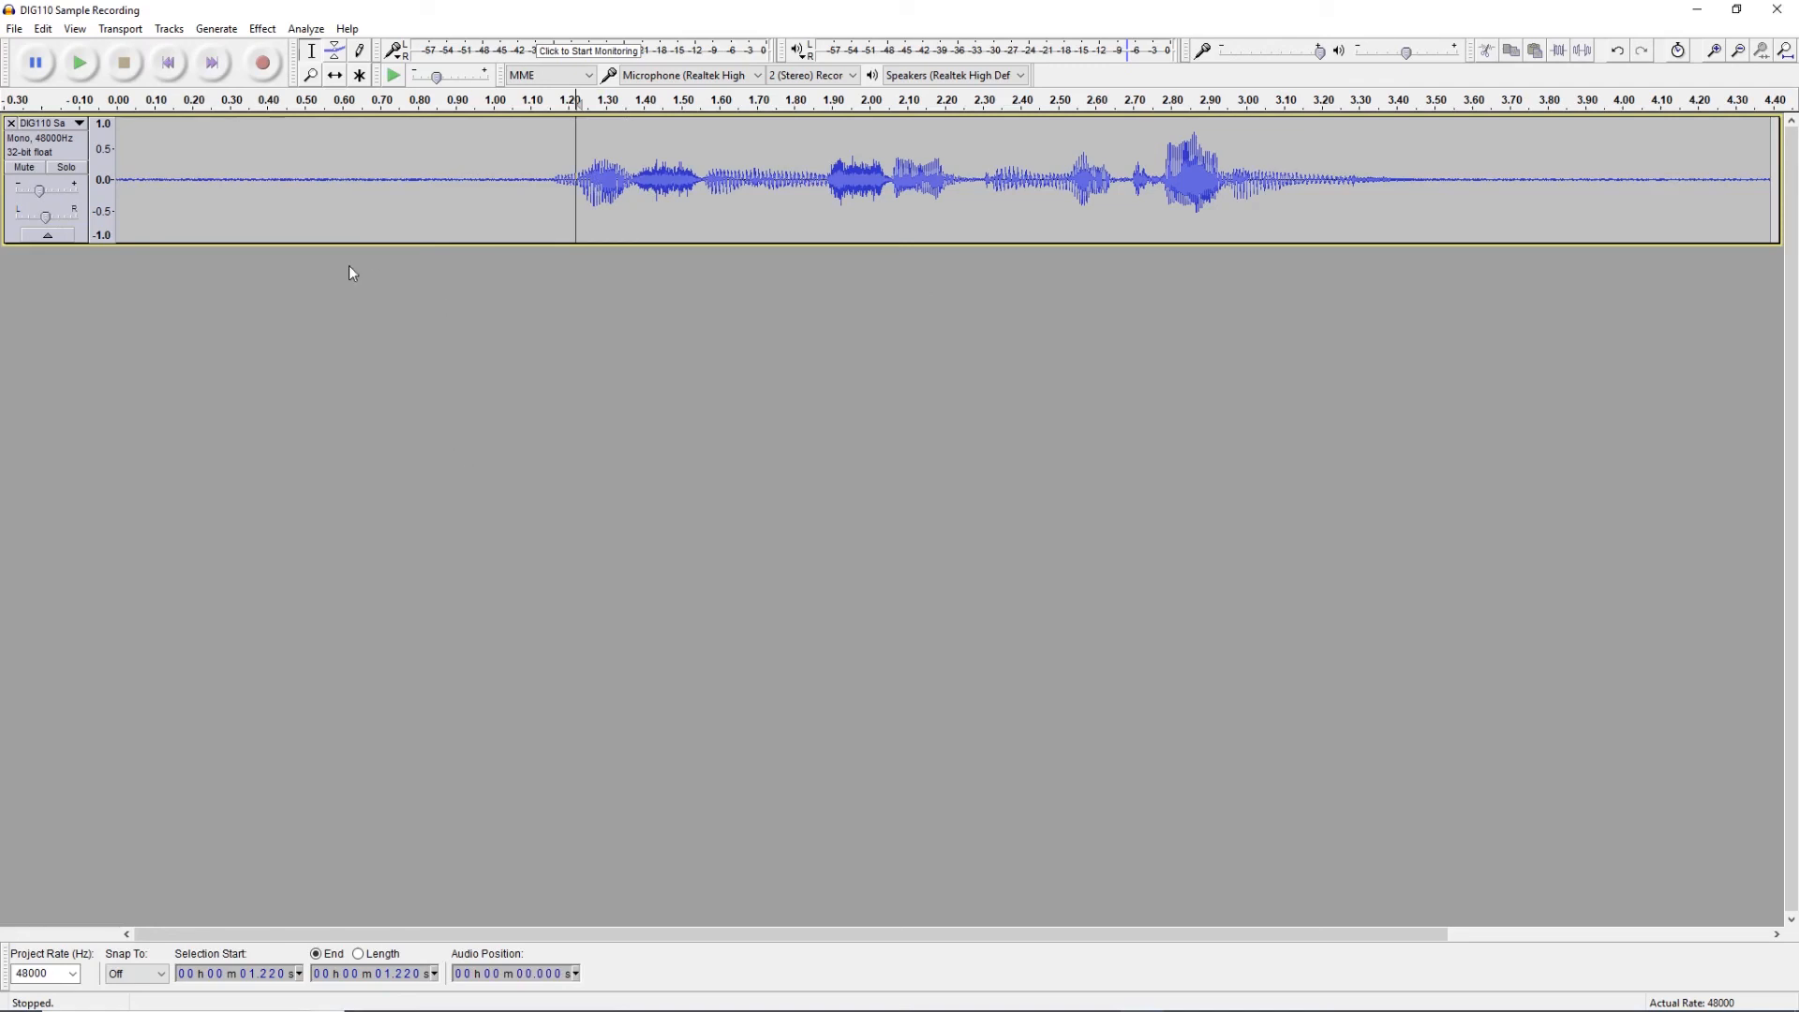
- Export the recording to the Desktop as an MP3 file named DIG110 Sample Recording, leaving the metadata tags blank
left_click(25, 31)
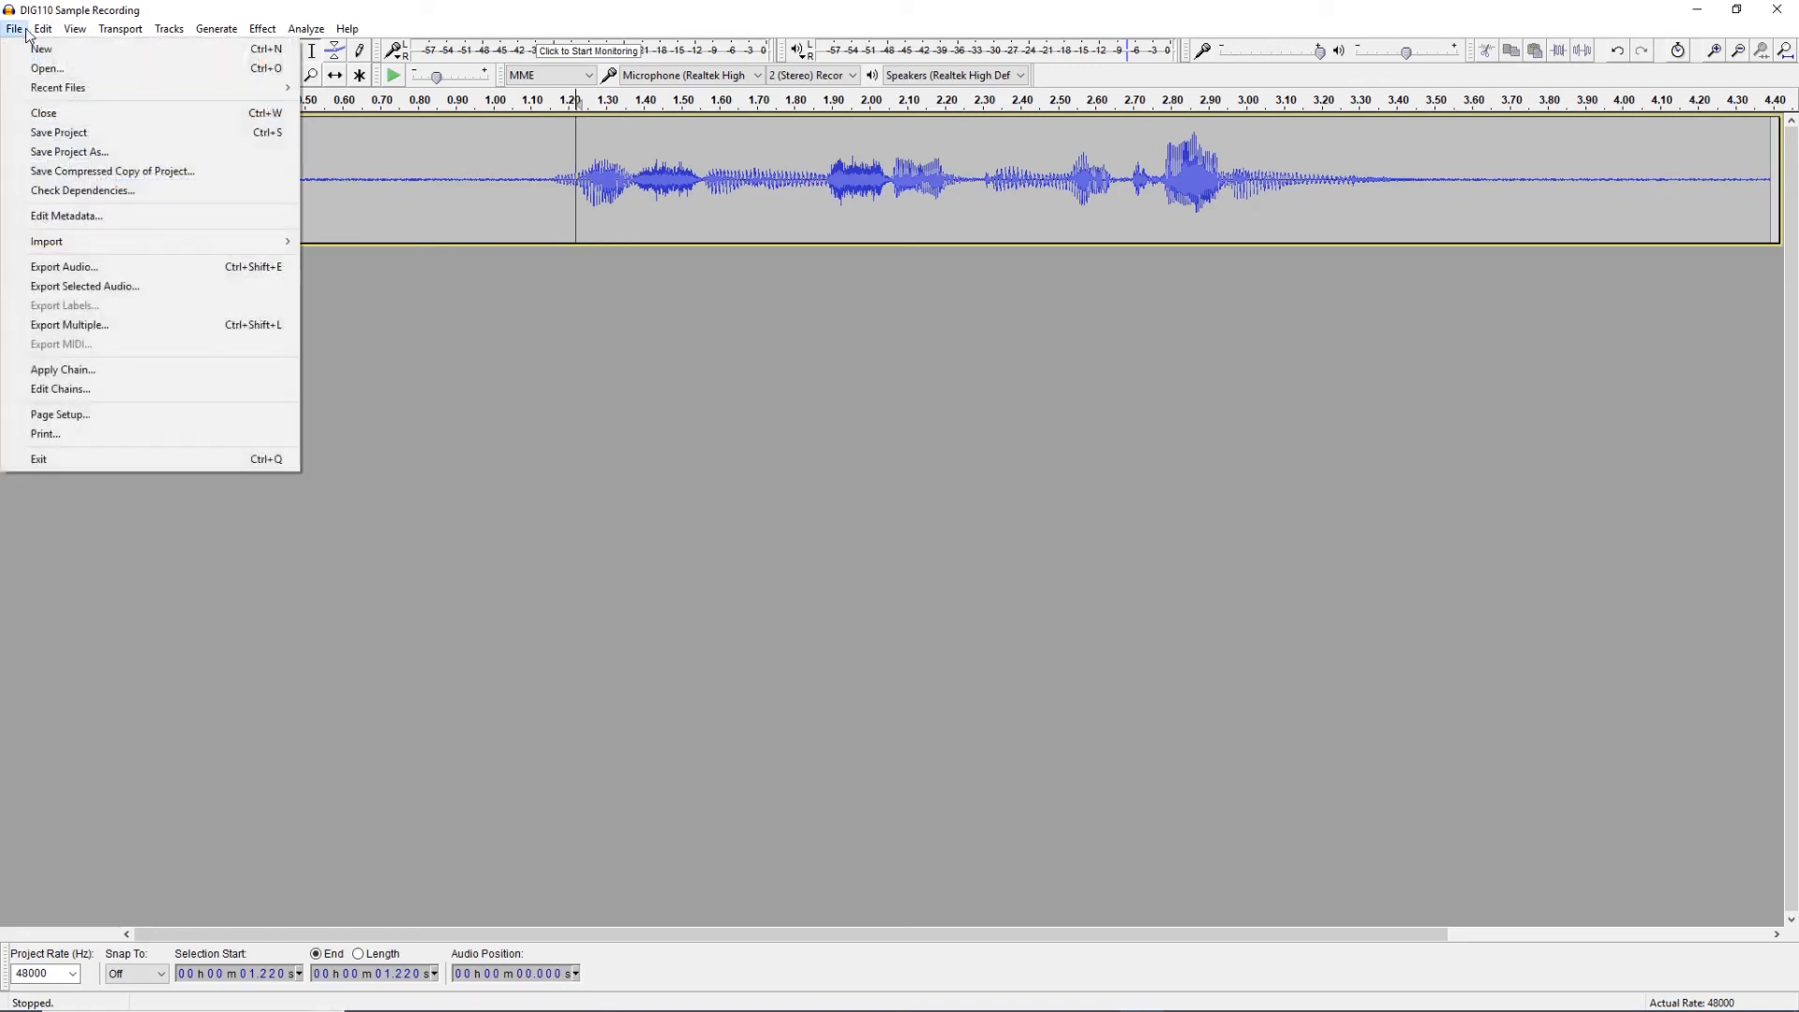
left_click(94, 272)
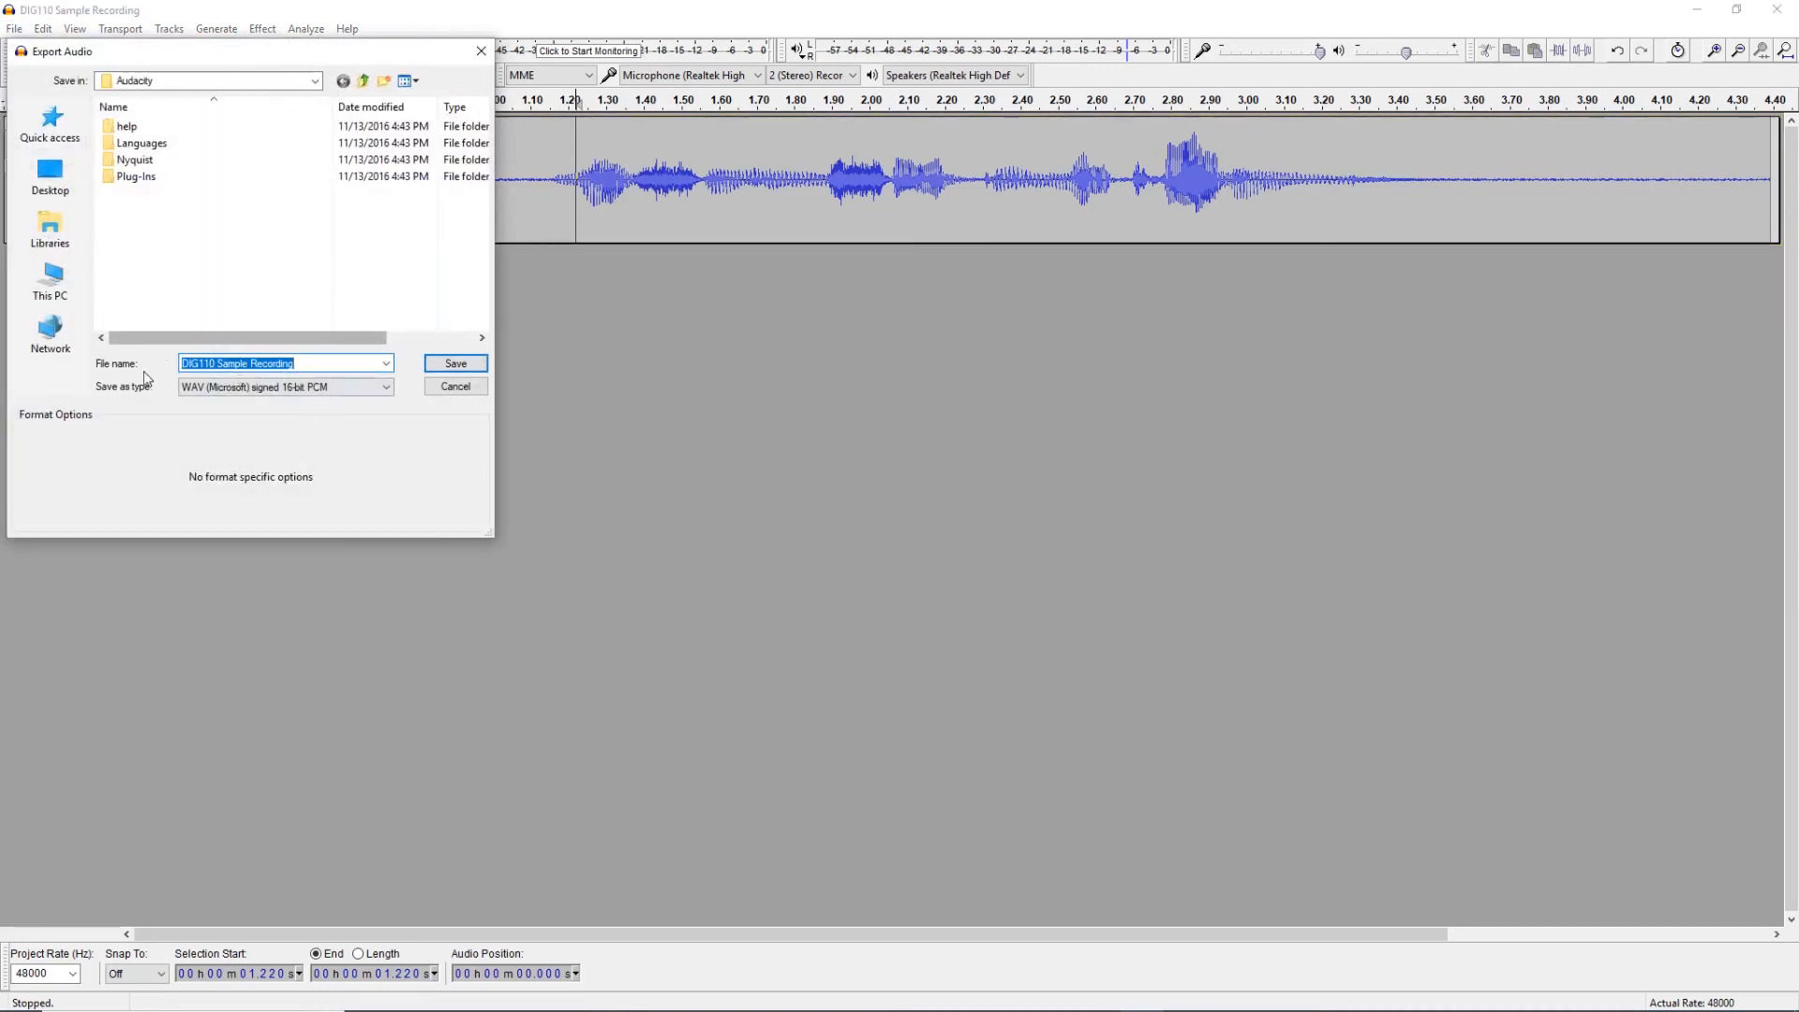
left_click(227, 388)
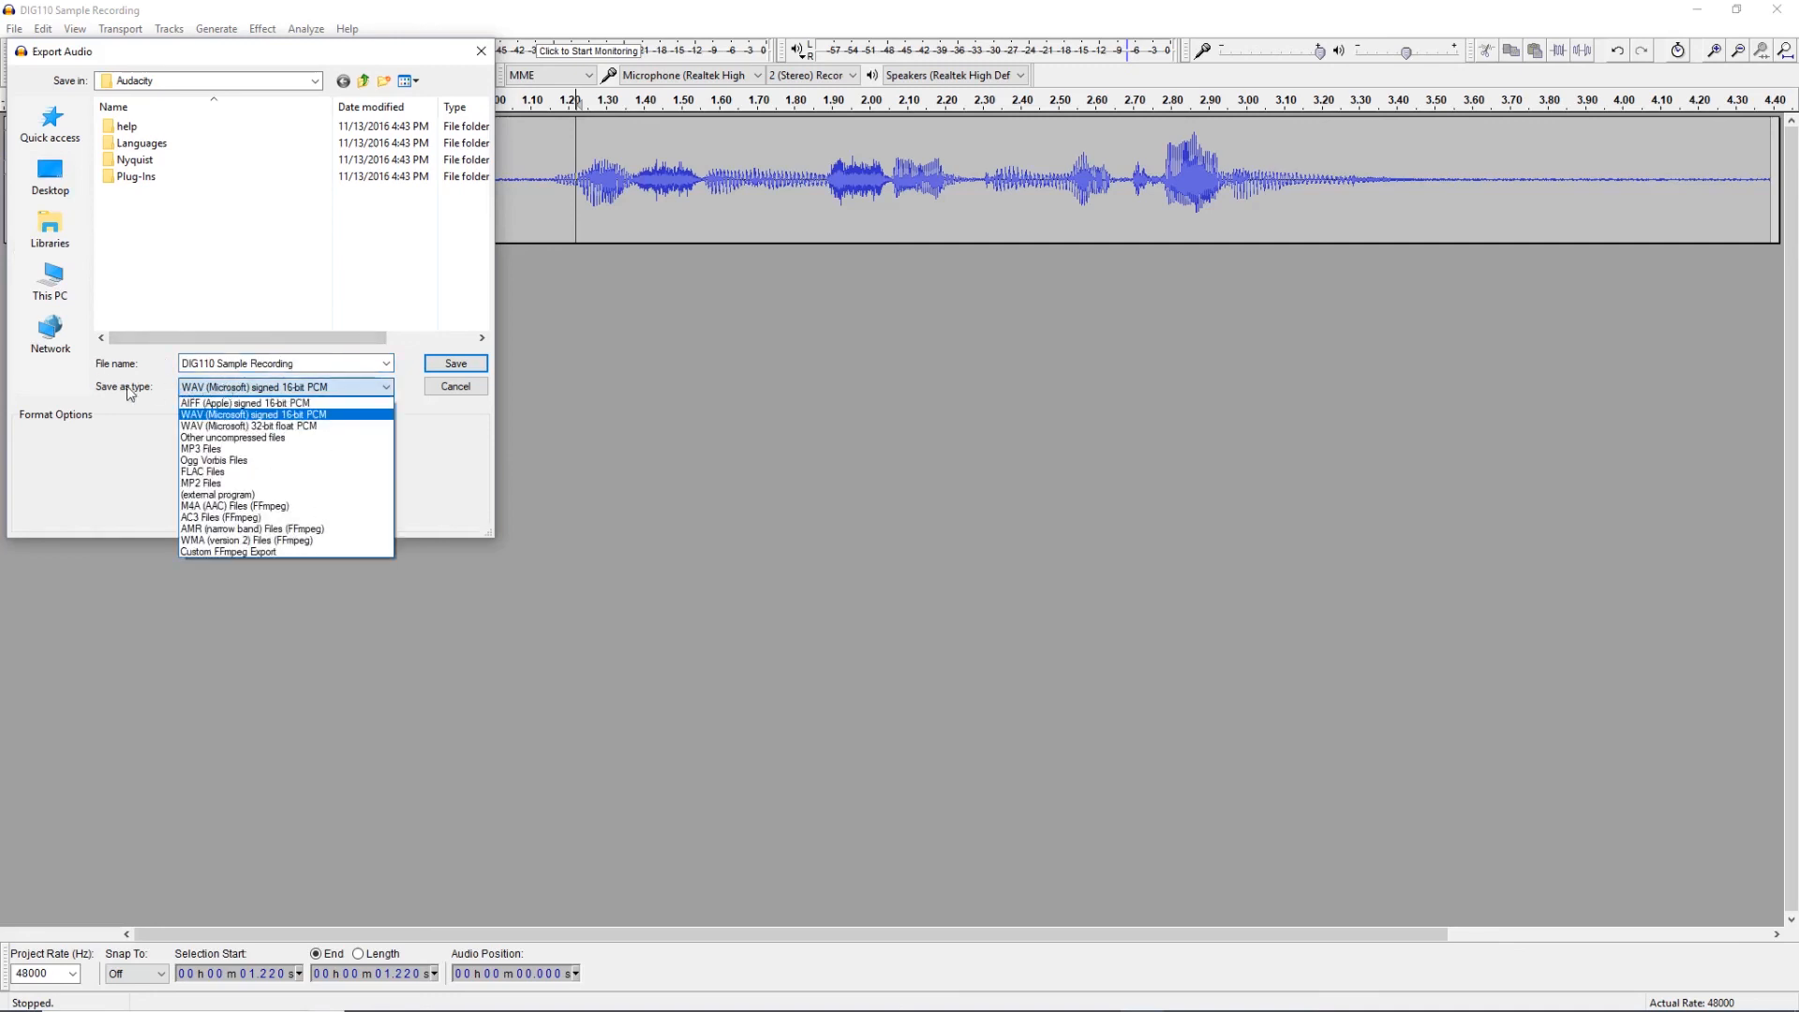
left_click(231, 450)
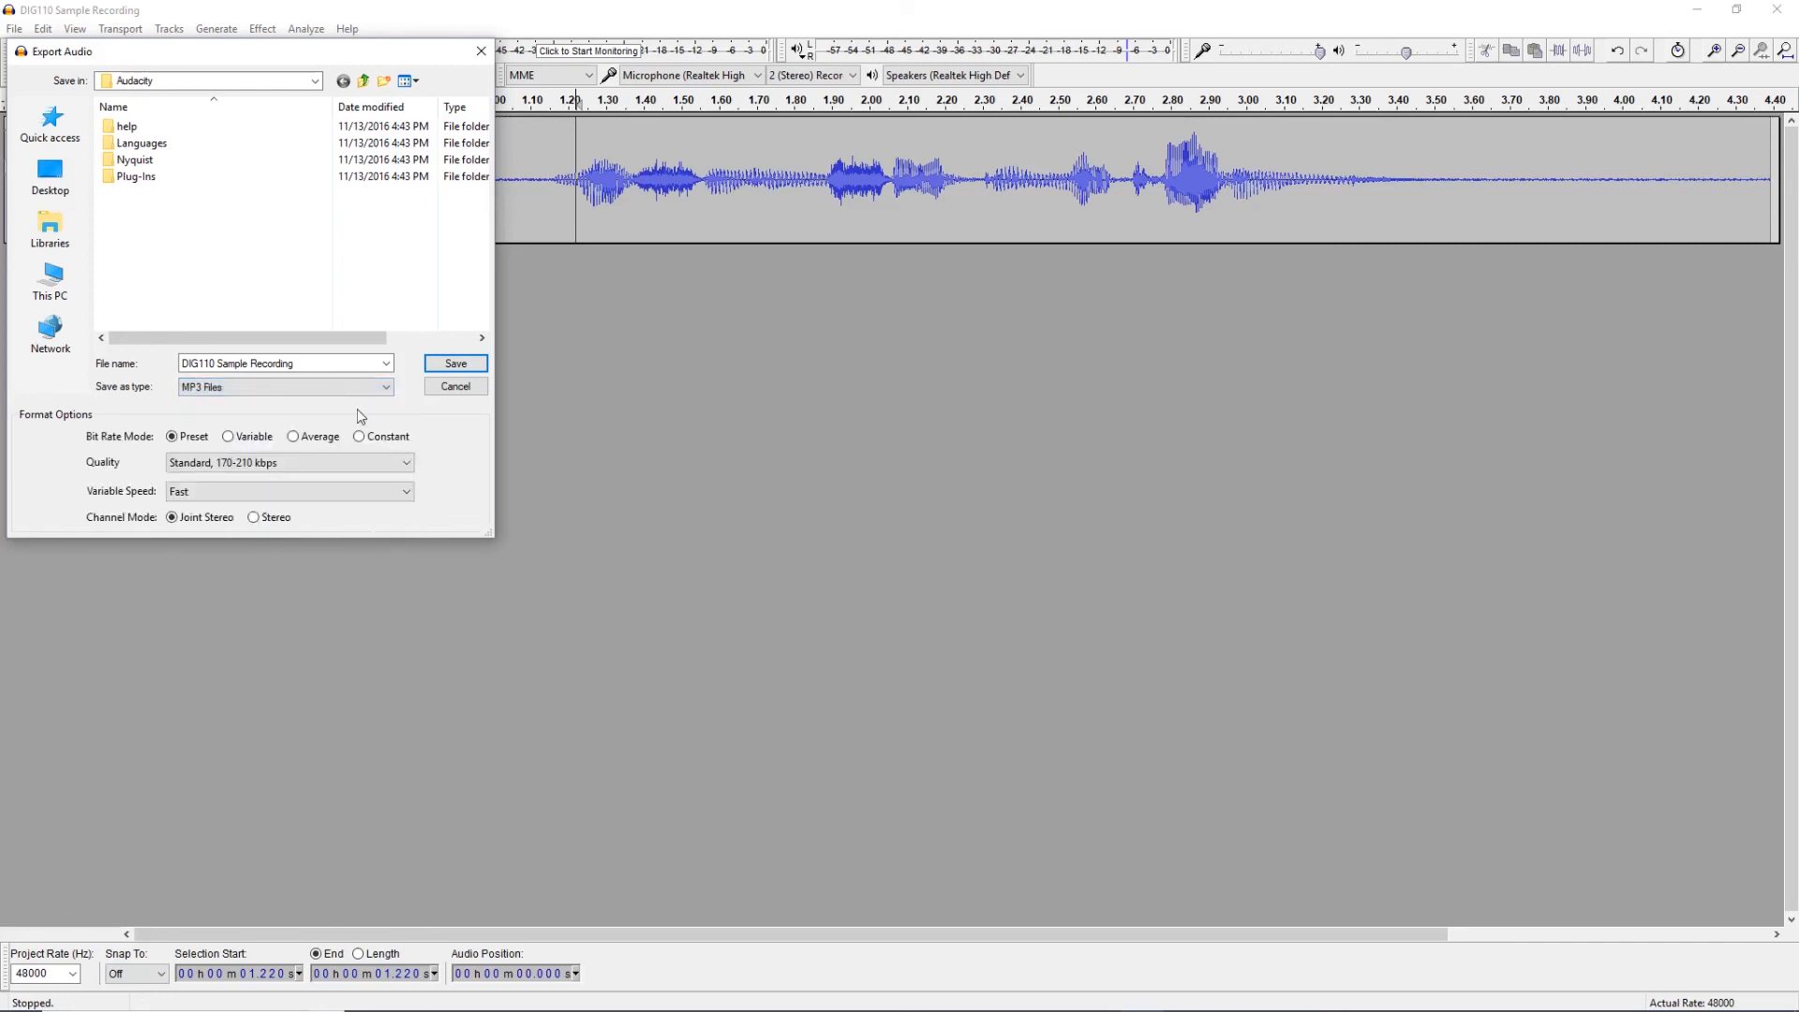
left_click(50, 173)
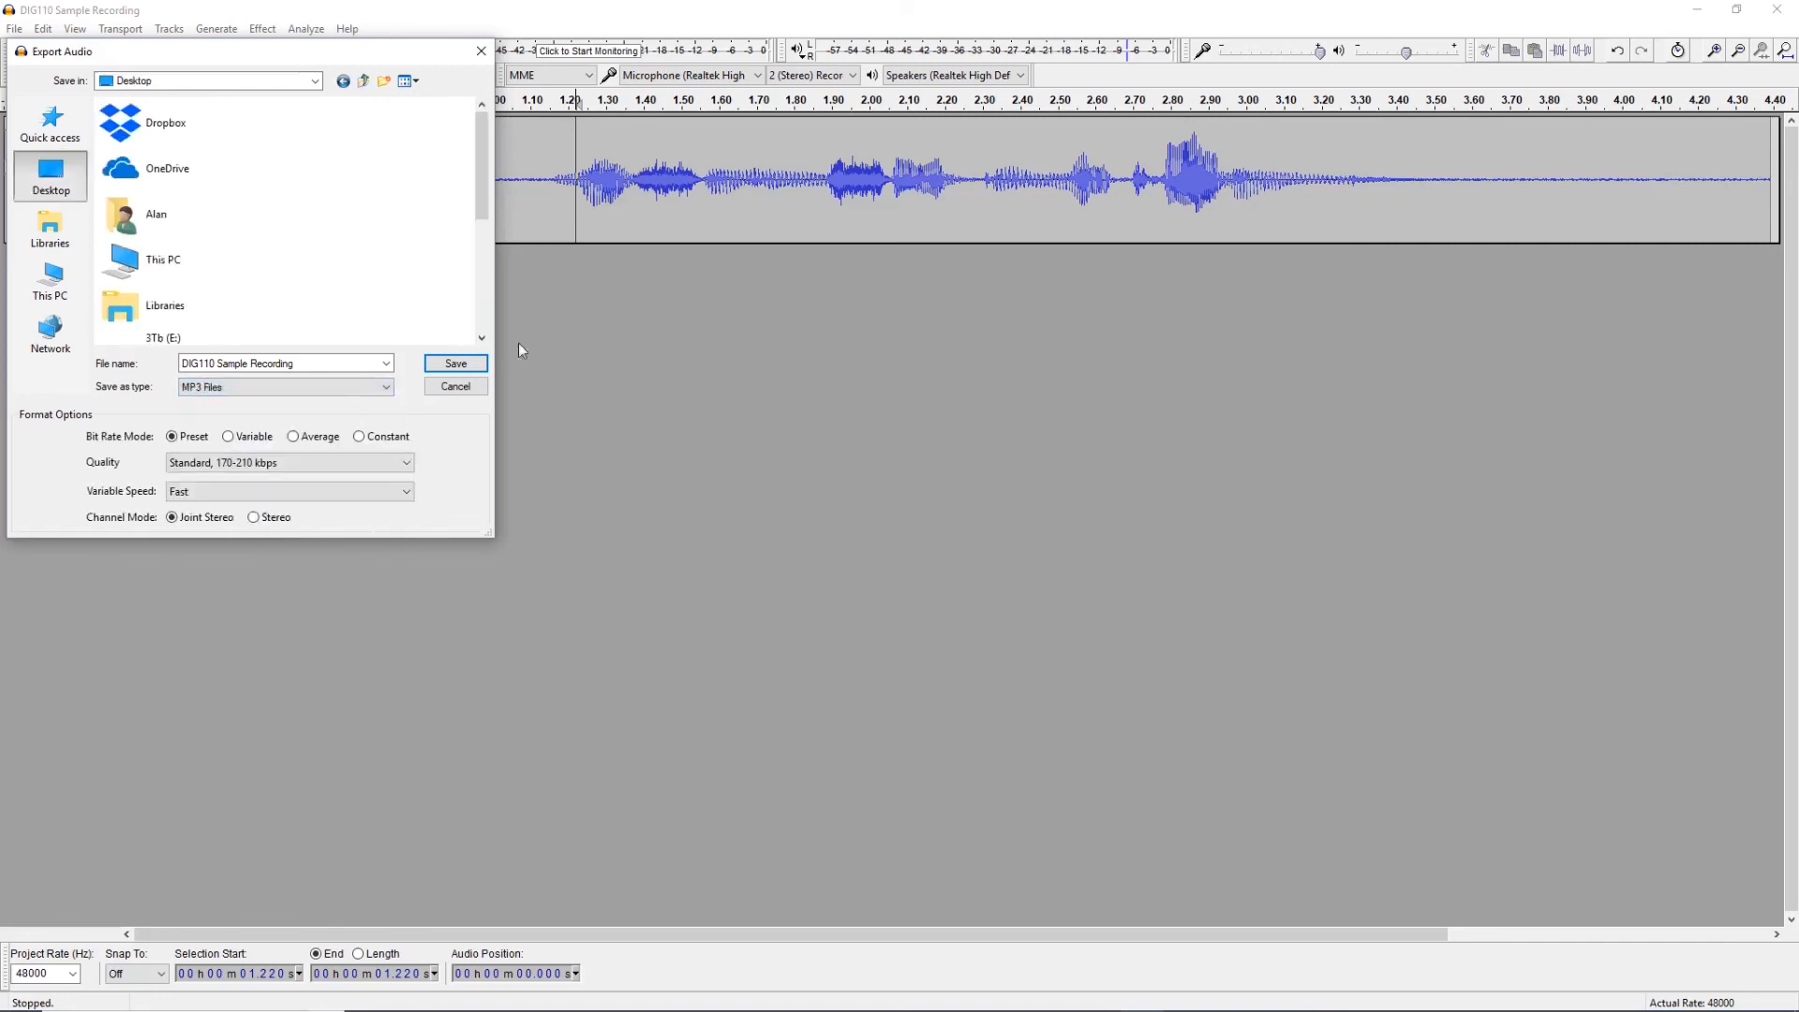
left_click(454, 363)
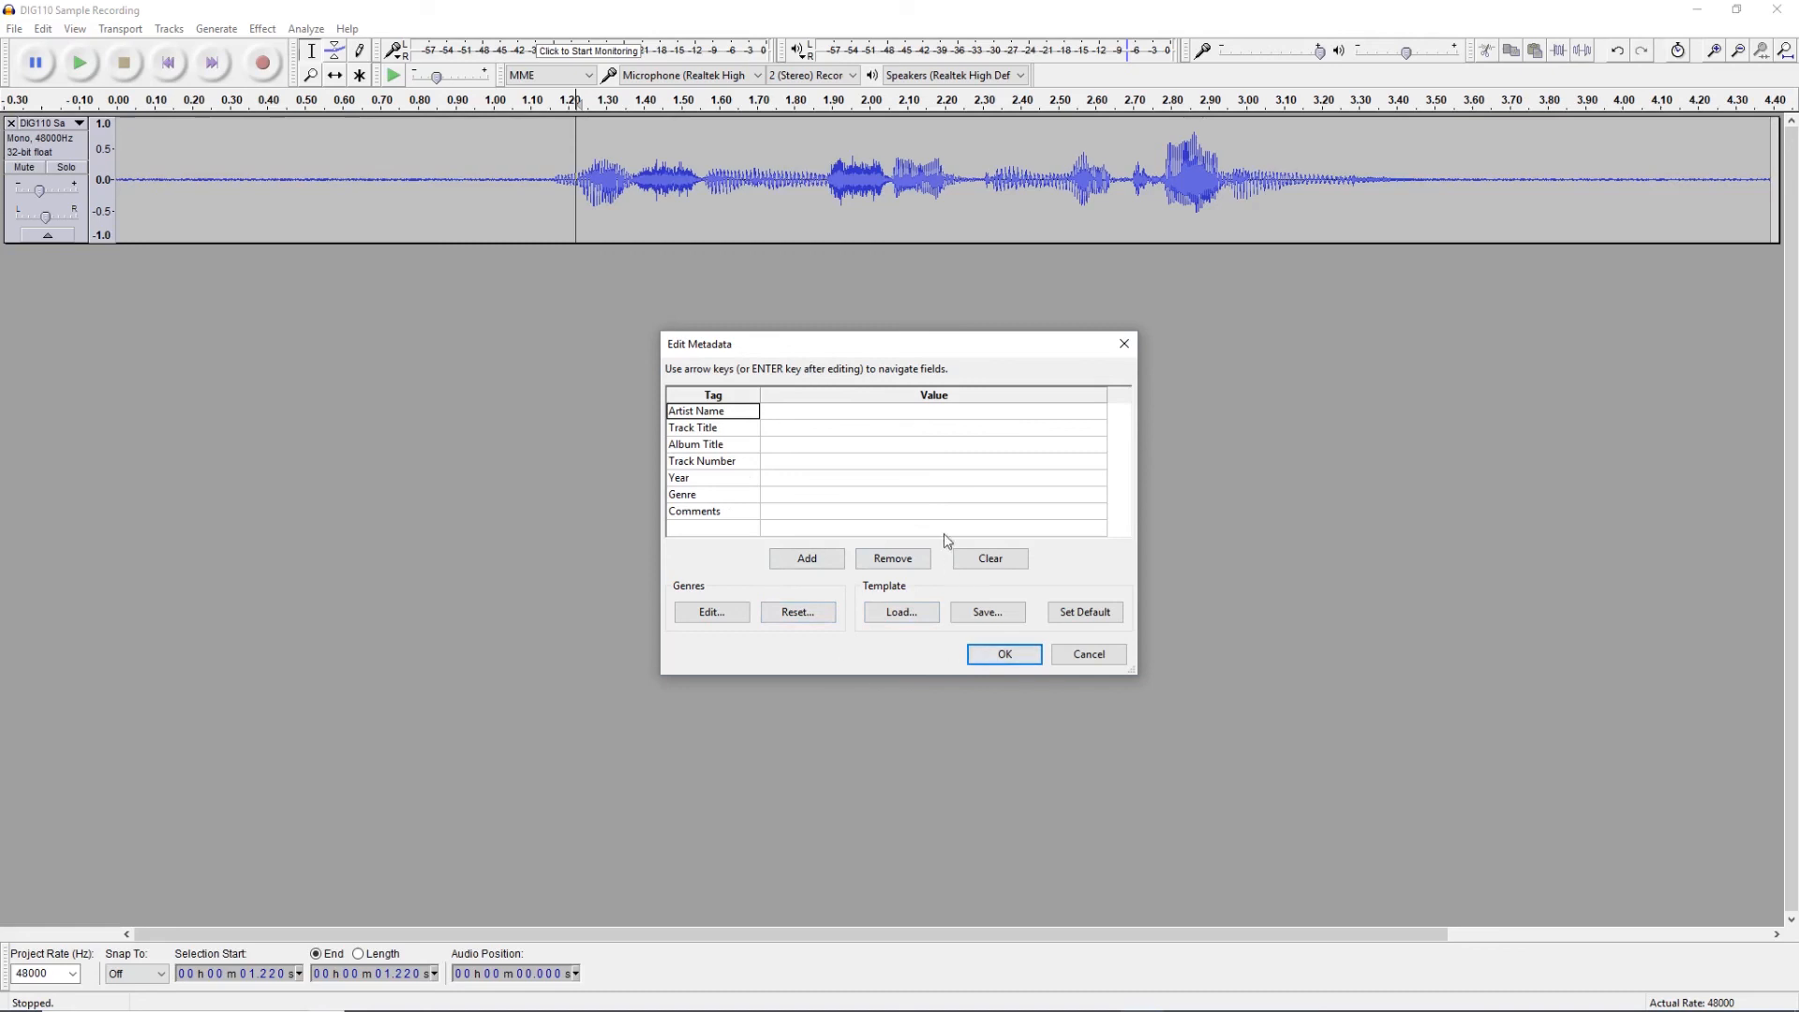
left_click(998, 658)
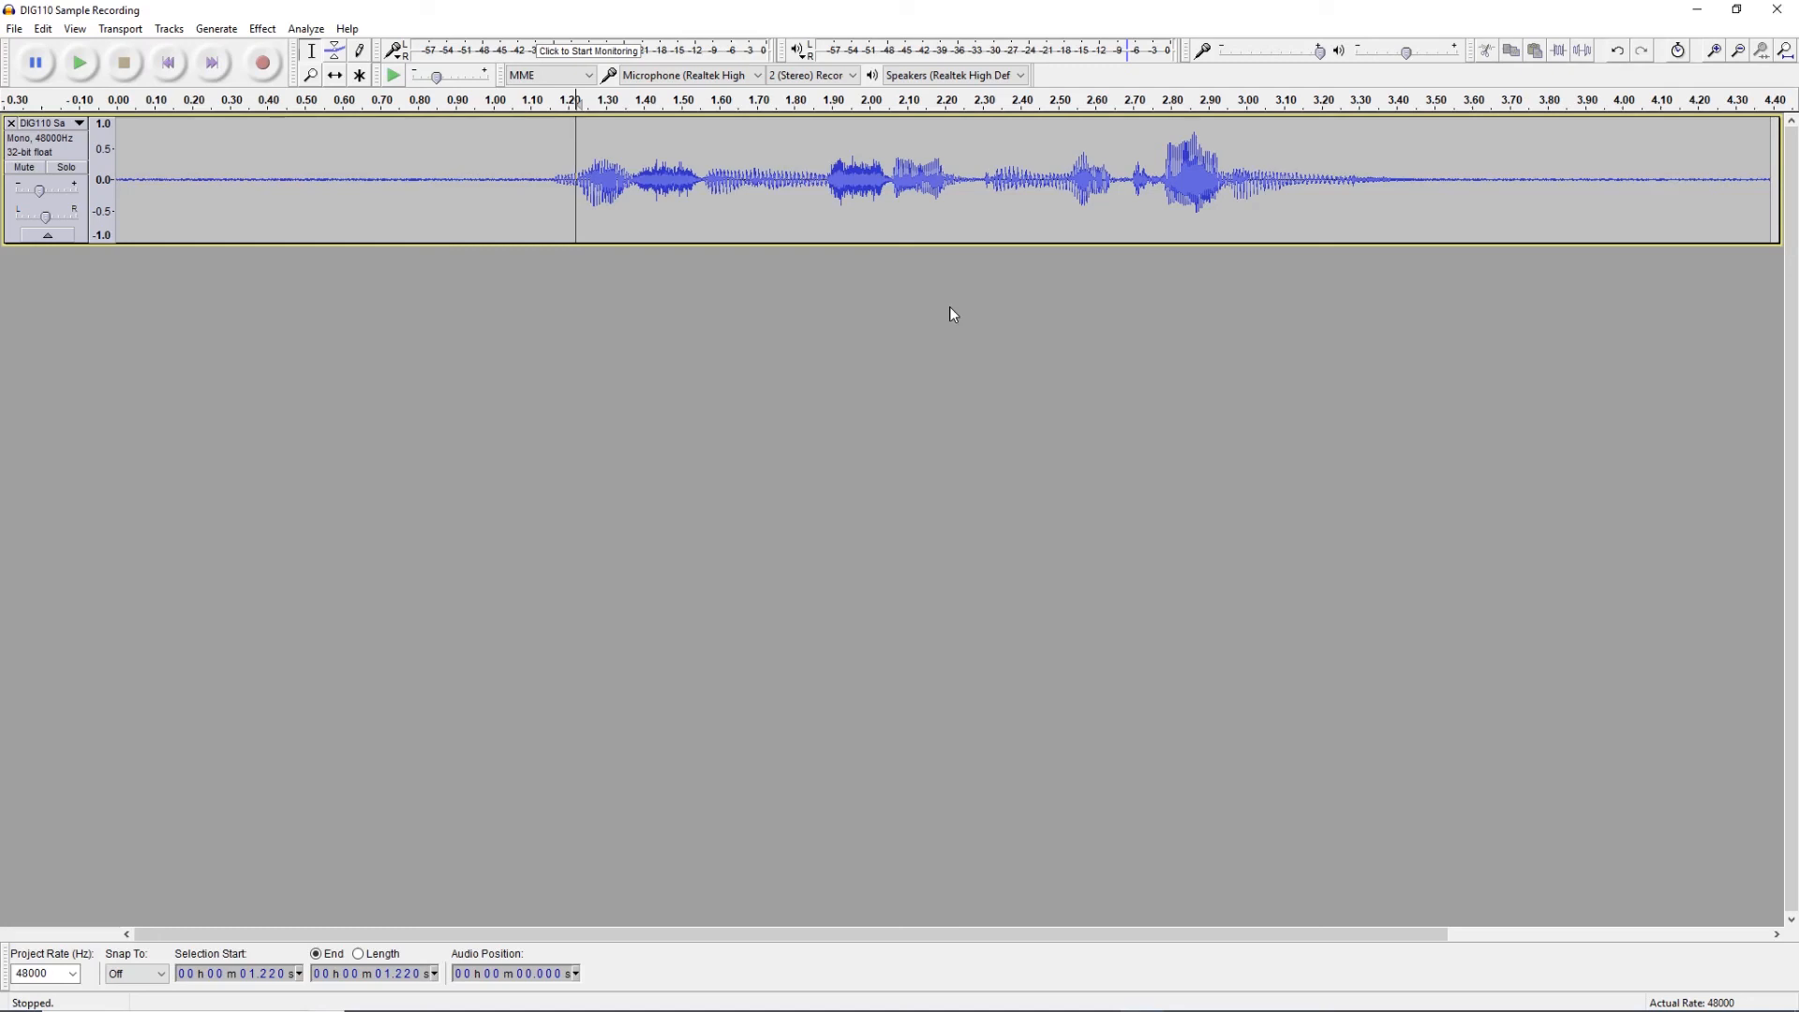
left_click(14, 29)
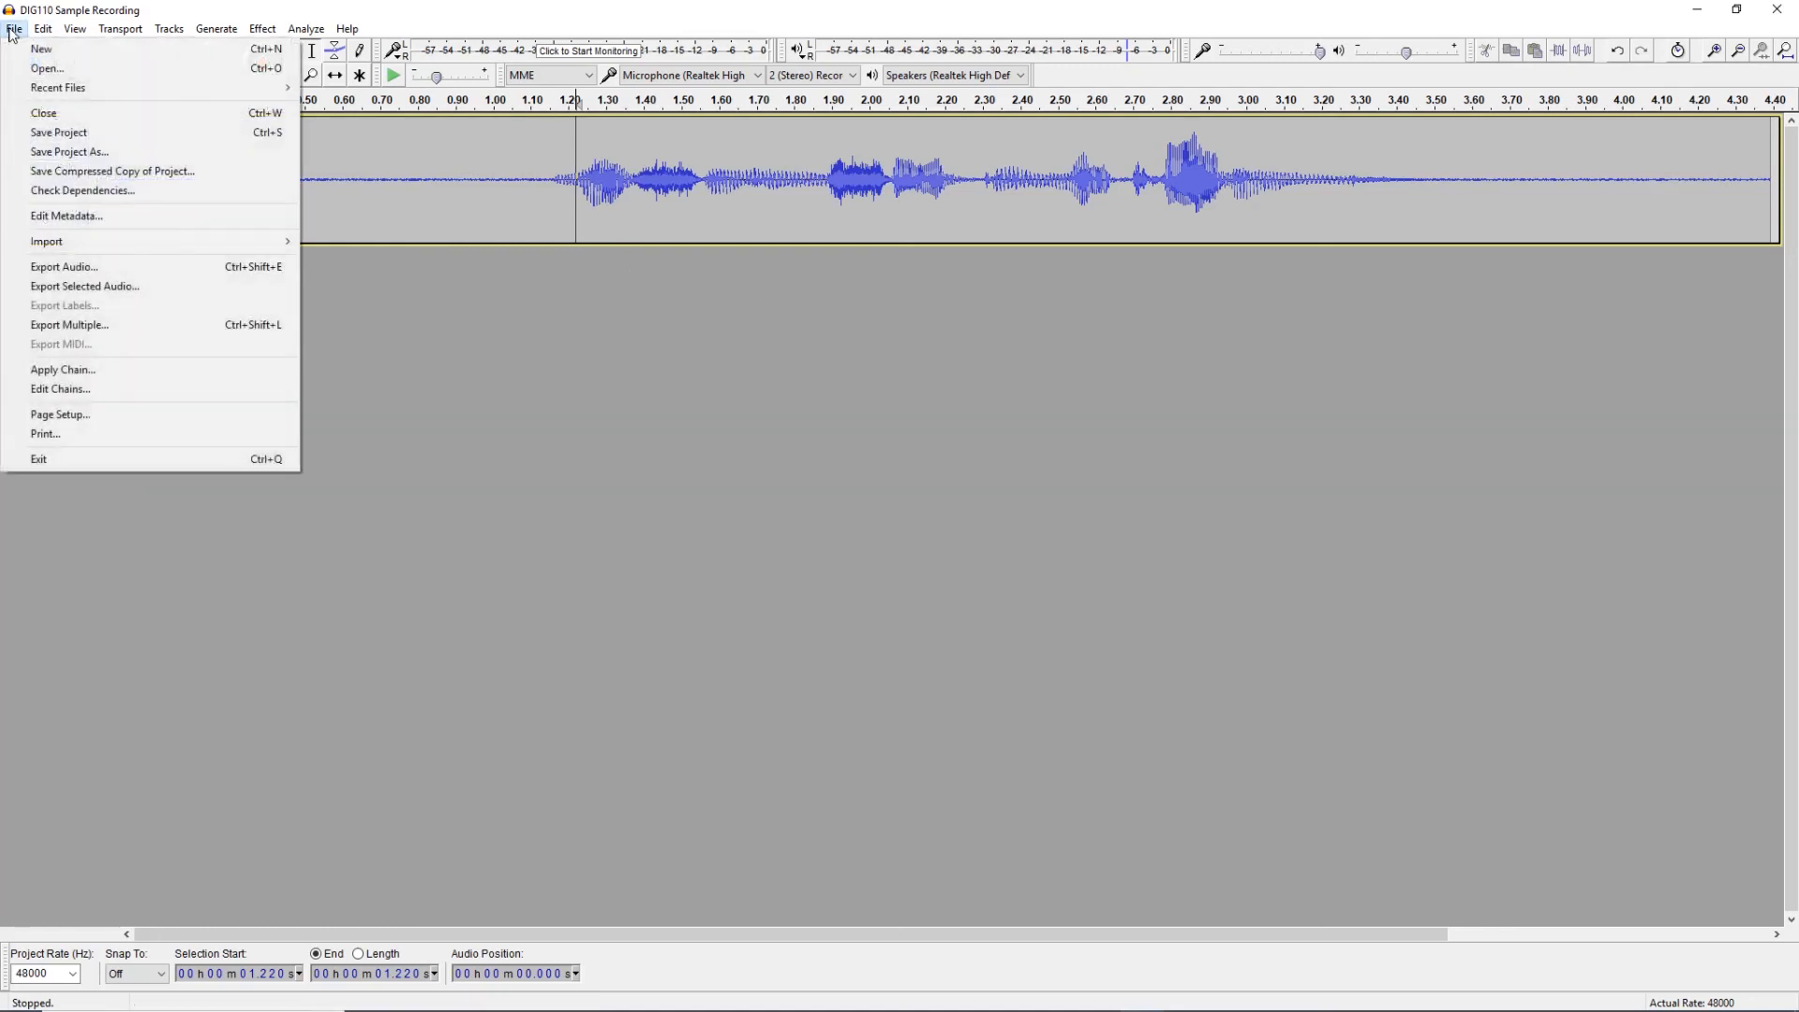
left_click(101, 153)
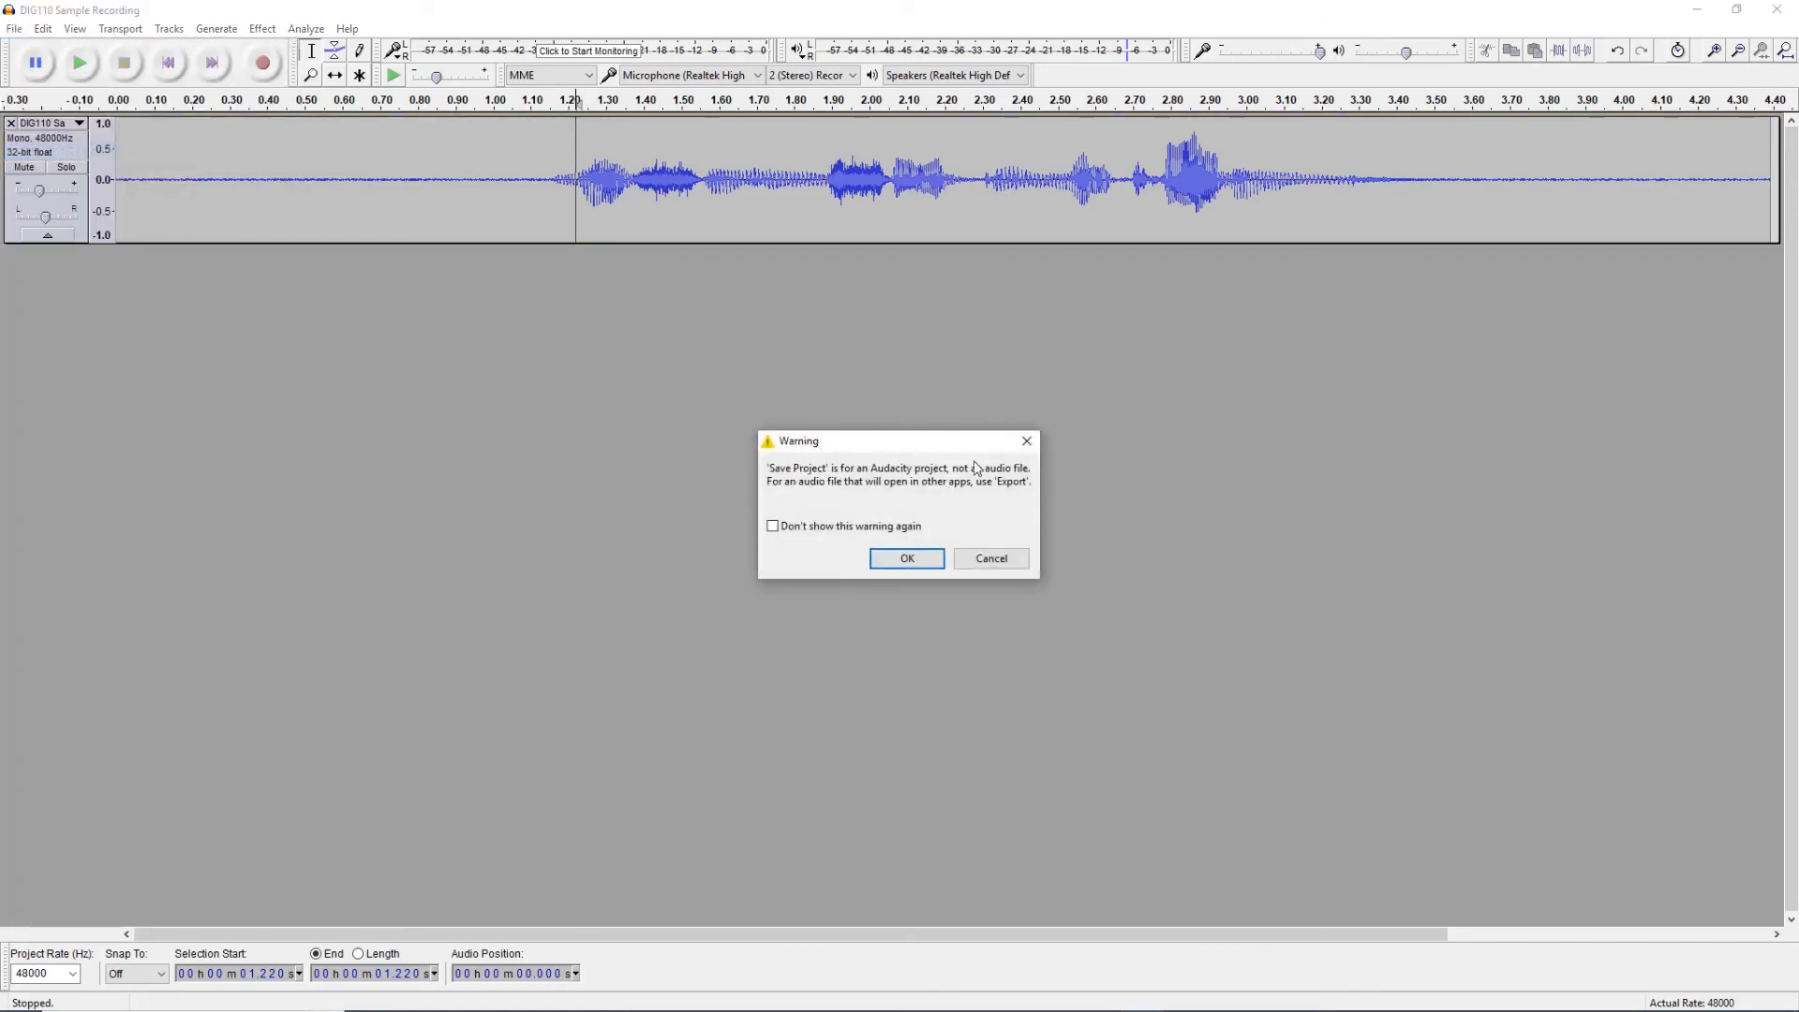
left_click(907, 559)
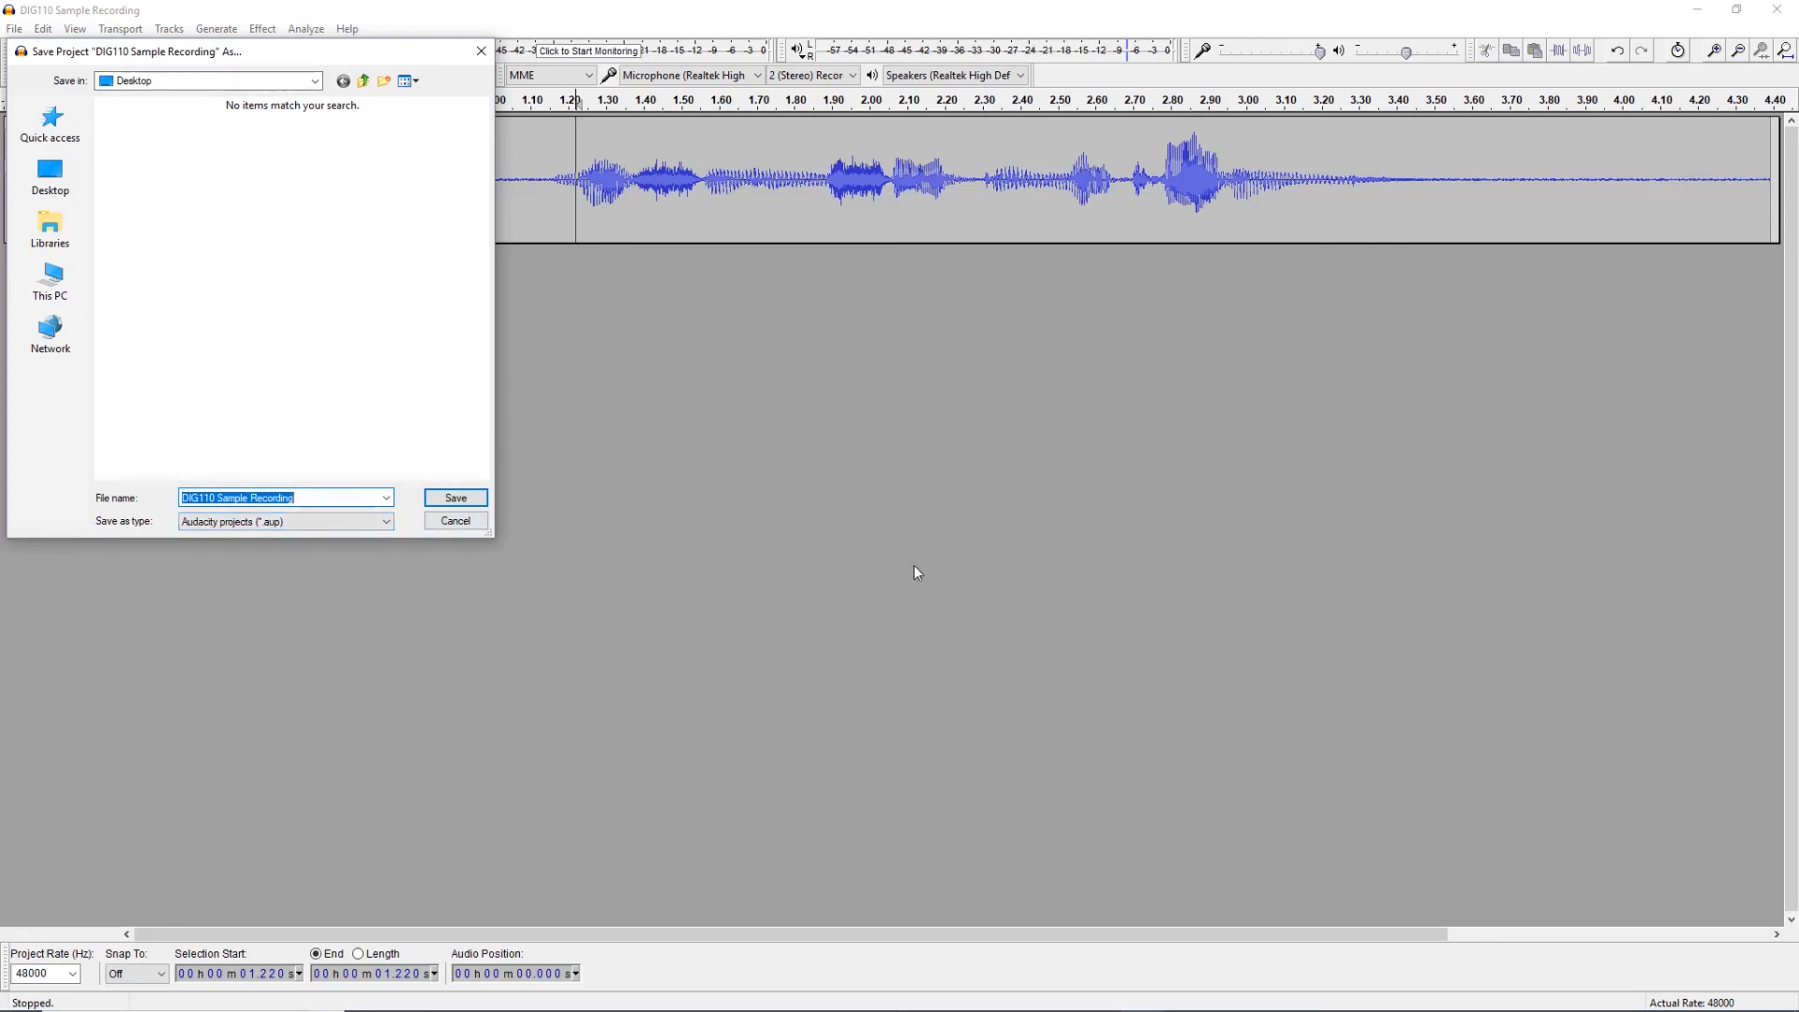
left_click(466, 522)
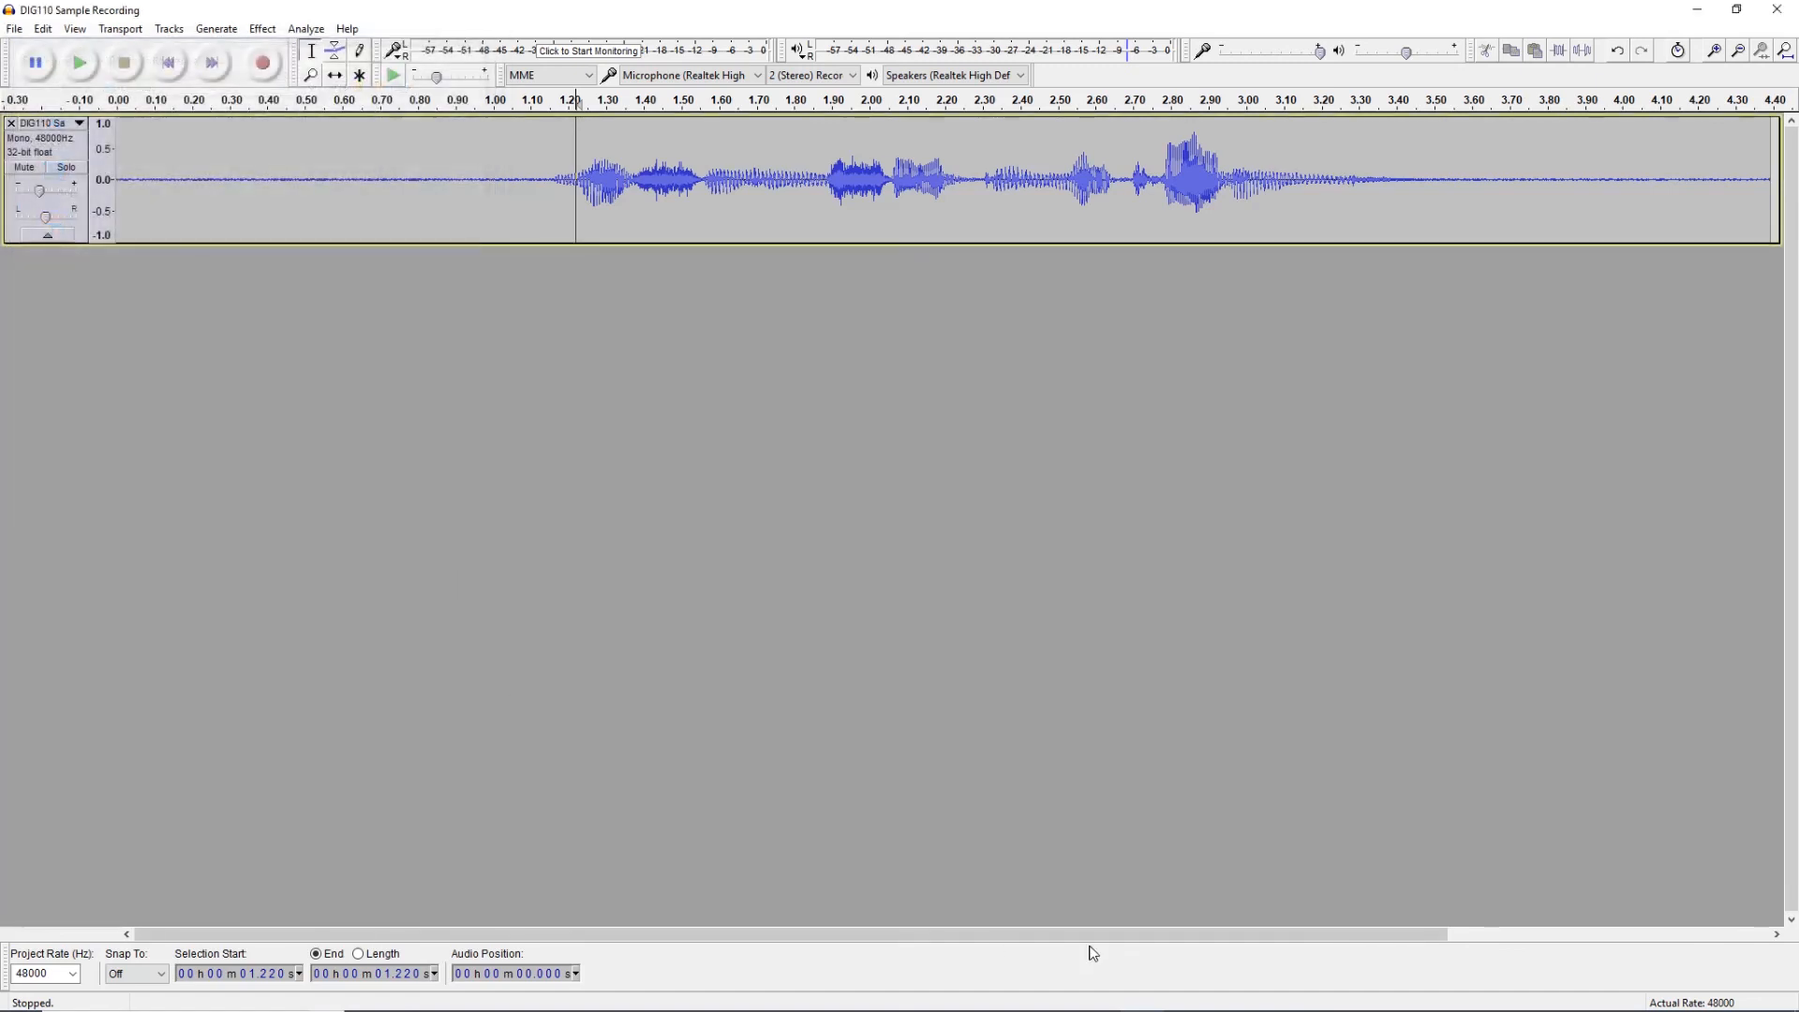